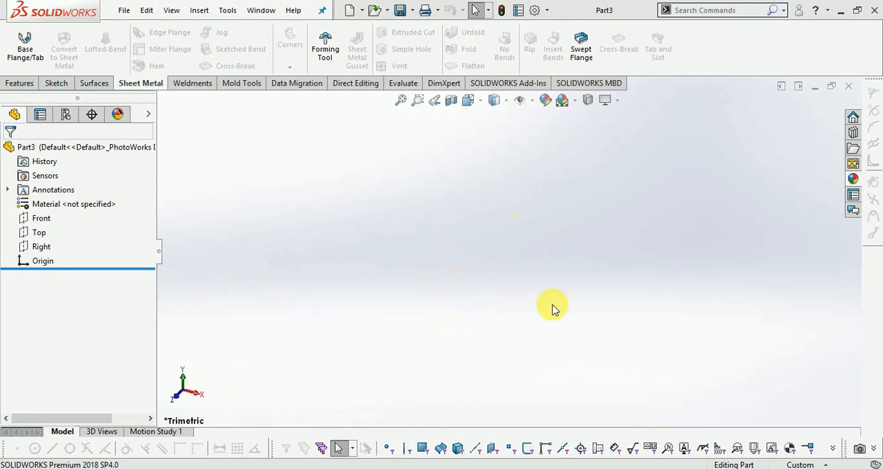
# - Start a sketch on the Top plane and draw a corner rectangle about 113 mm wide around the origin
pyautogui.click(56, 84)
pyautogui.click(21, 52)
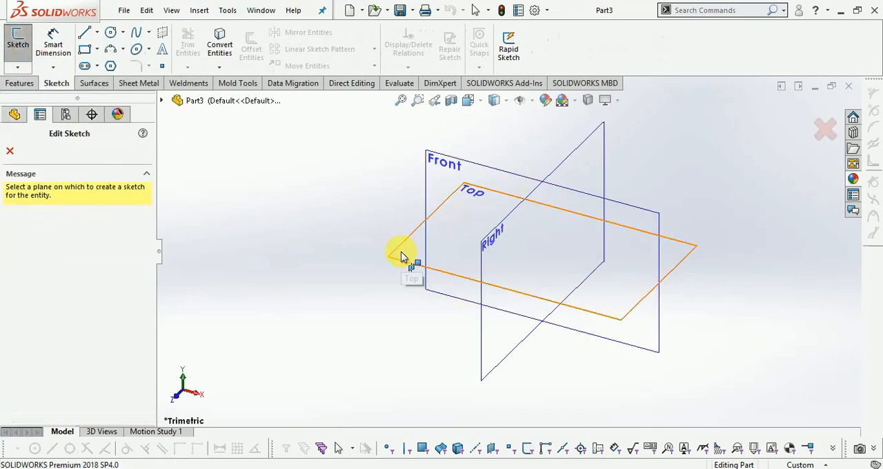
pyautogui.click(403, 257)
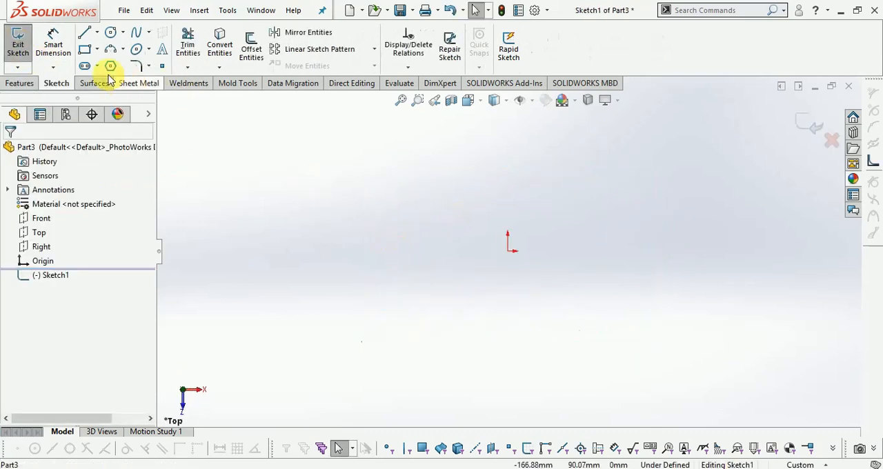
pyautogui.click(83, 49)
pyautogui.moveTo(428, 178)
pyautogui.mouseDown()
pyautogui.moveTo(442, 220)
pyautogui.moveTo(629, 350)
pyautogui.mouseUp()
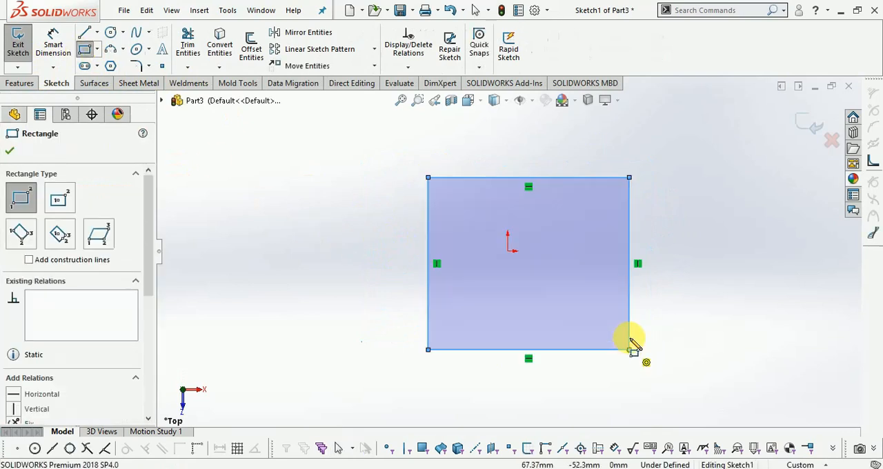
# - Dimension the rectangle's width and height to 150 mm each
pyautogui.click(53, 42)
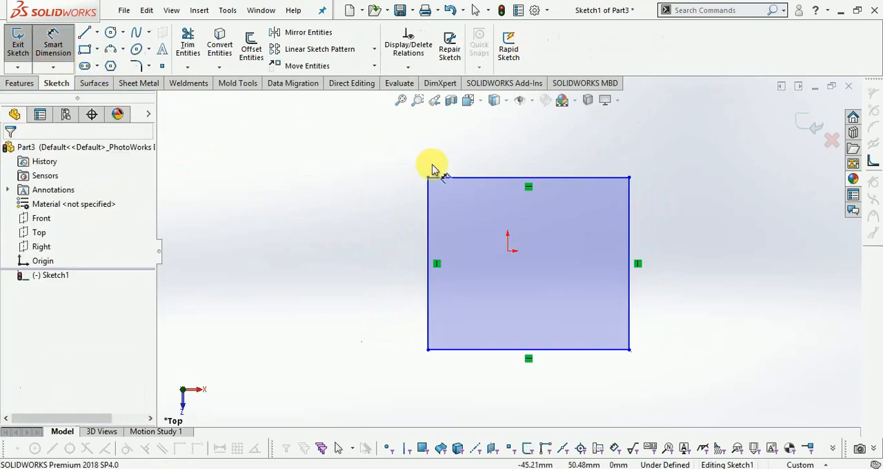
pyautogui.click(471, 177)
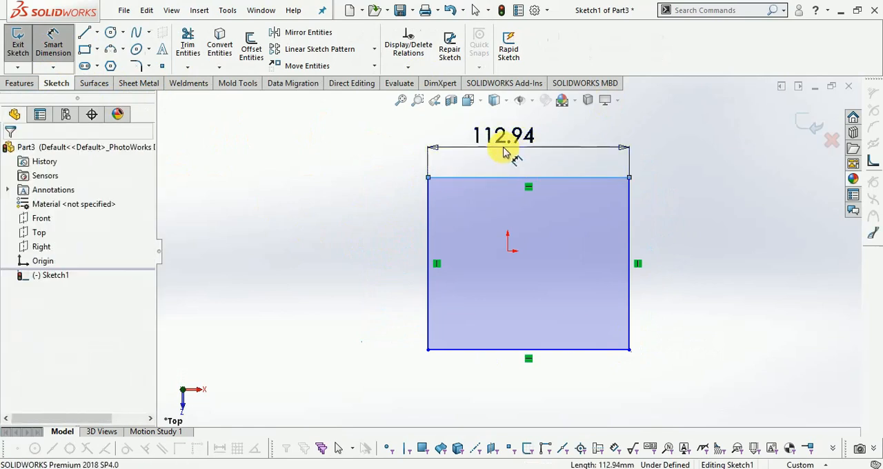
pyautogui.click(504, 152)
pyautogui.write('150')
pyautogui.press('Return')
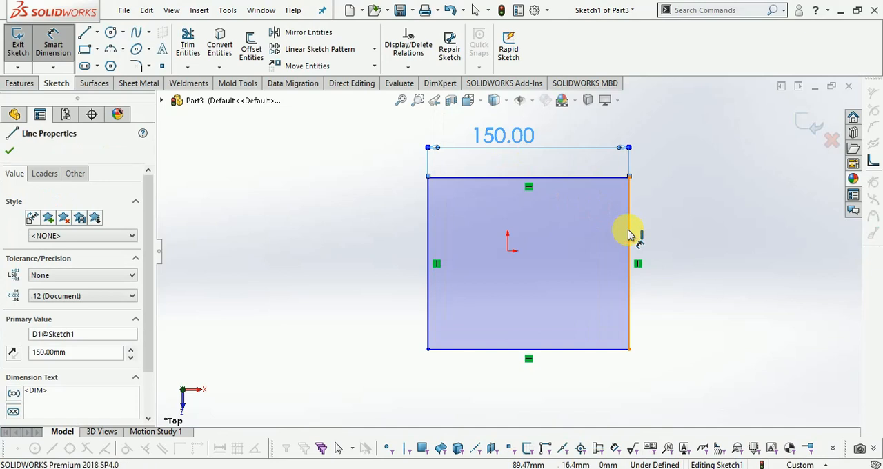
pyautogui.click(629, 235)
pyautogui.click(659, 230)
pyautogui.write('150')
pyautogui.press('Return')
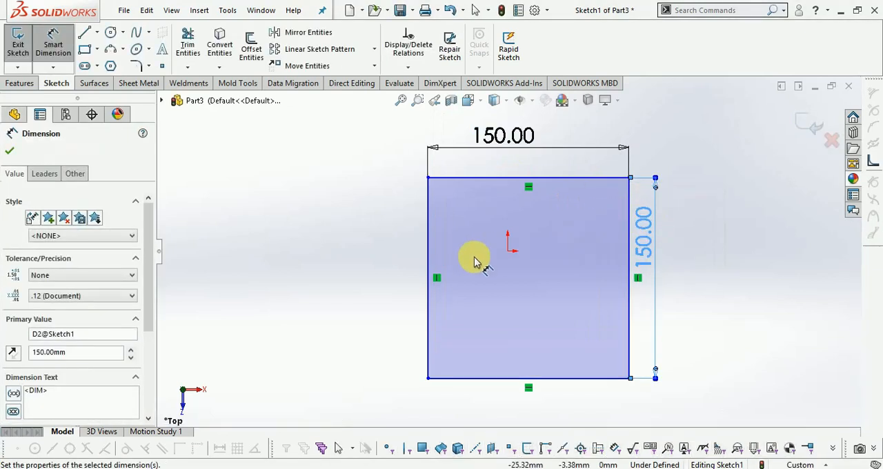
# - Centre the square on the origin by dimensioning its left and upper edges 75 mm from the origin
pyautogui.click(512, 258)
pyautogui.click(428, 249)
pyautogui.click(464, 229)
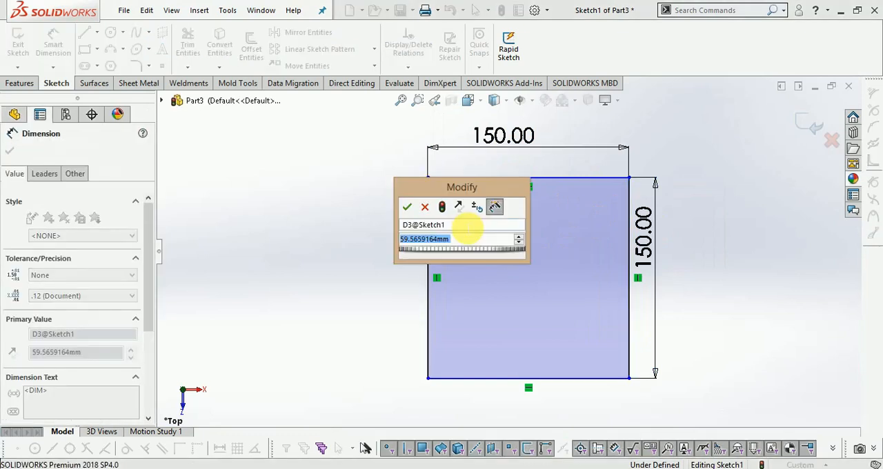
pyautogui.write('75mm')
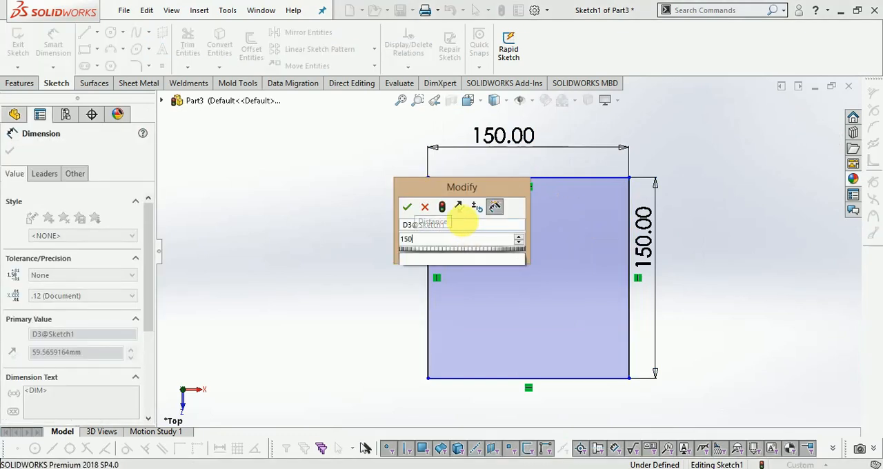
pyautogui.press('Return')
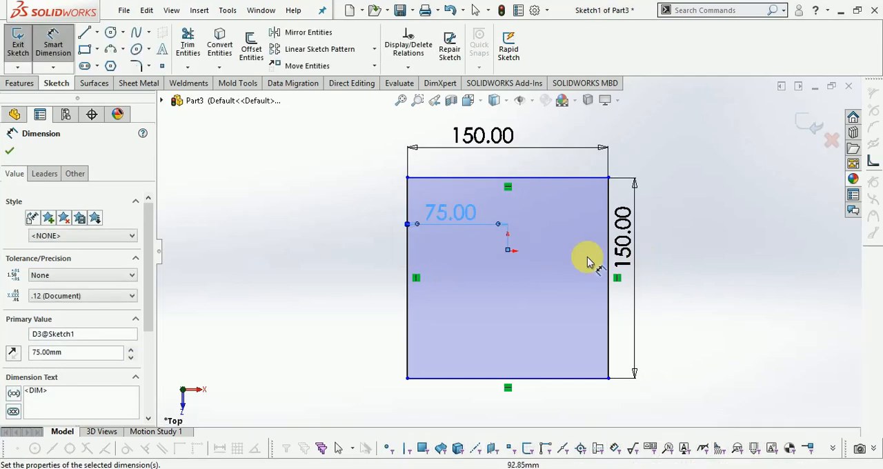
pyautogui.click(509, 252)
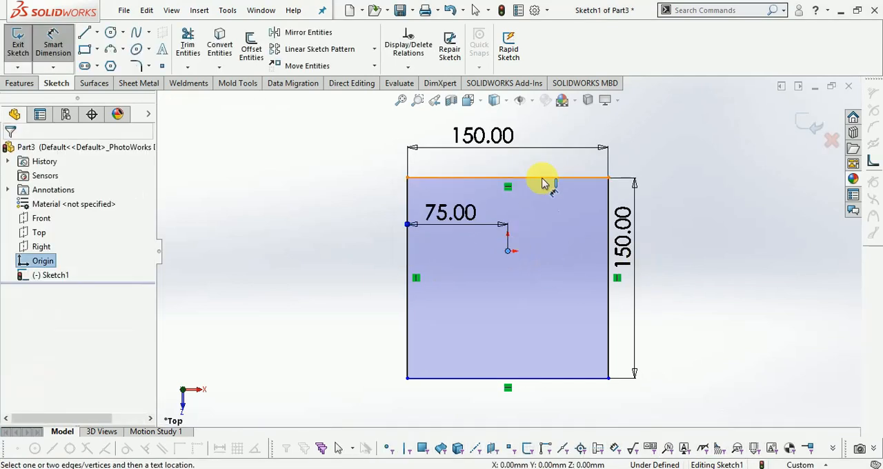
pyautogui.click(541, 178)
pyautogui.click(699, 224)
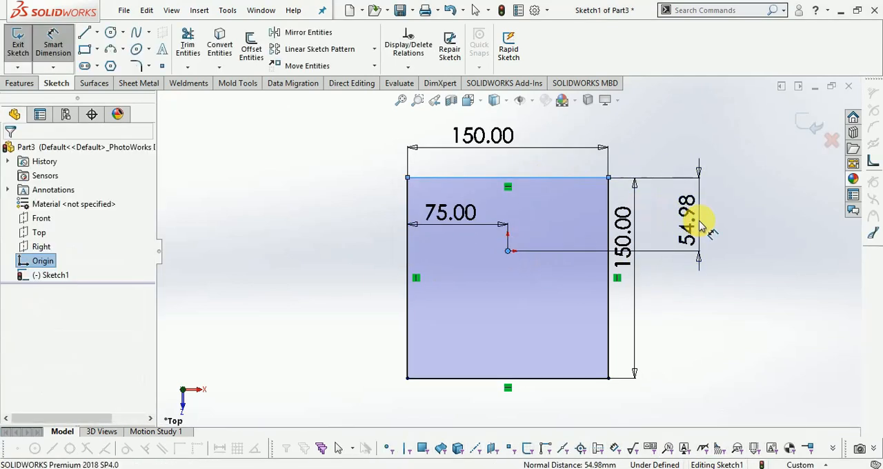
pyautogui.write('75')
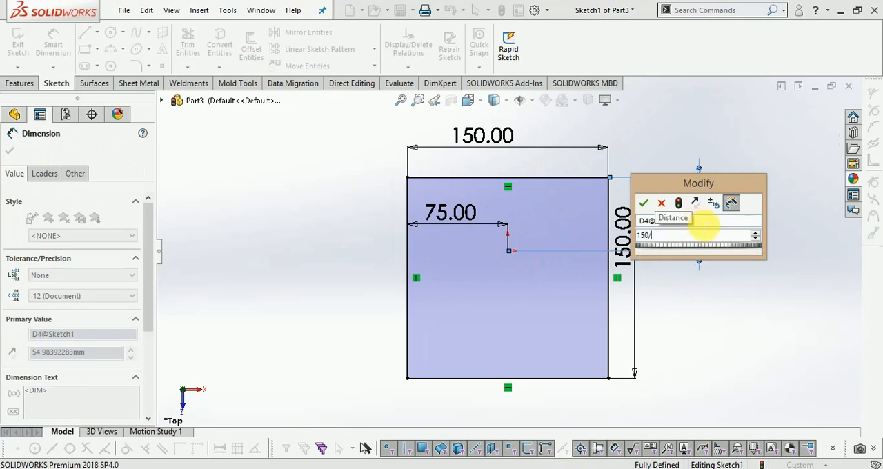
pyautogui.press('Return')
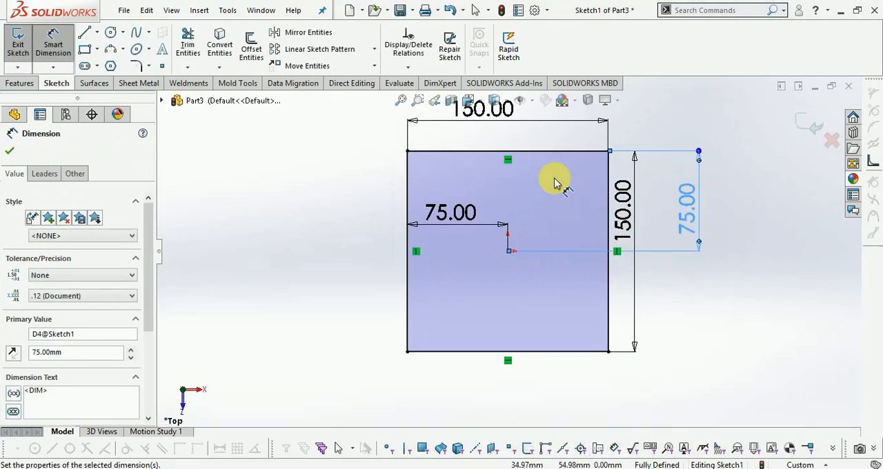
# - Draw a circle about 42 mm in diameter centred on the origin inside the square
pyautogui.scroll(-2, 552, 187)
pyautogui.scroll(3, 507, 256)
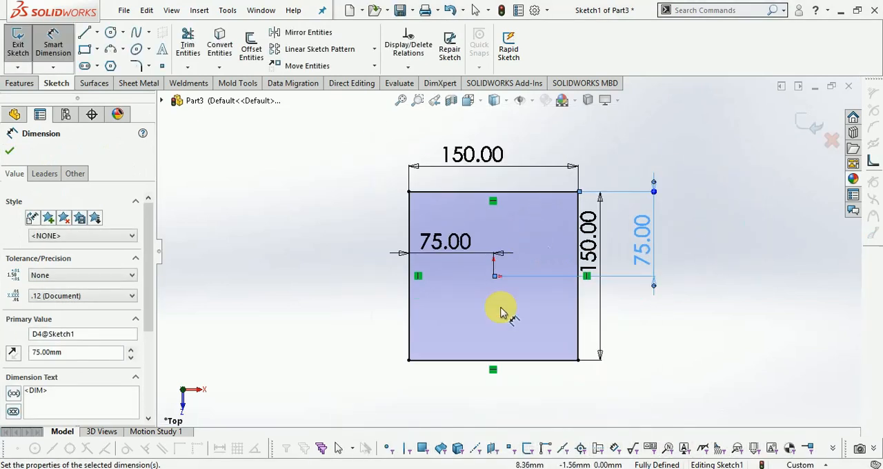
pyautogui.click(111, 33)
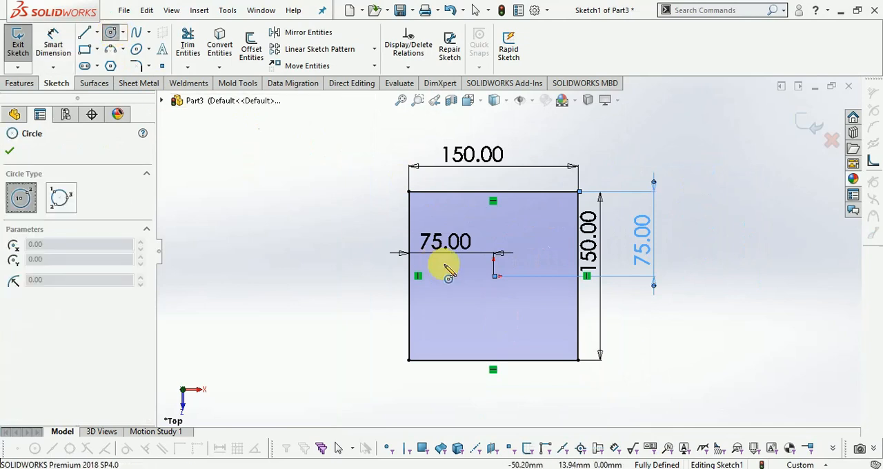
pyautogui.click(494, 277)
pyautogui.click(508, 297)
# - Dimension the circle's diameter to 50 mm and finish the sketch
pyautogui.scroll(2, 514, 262)
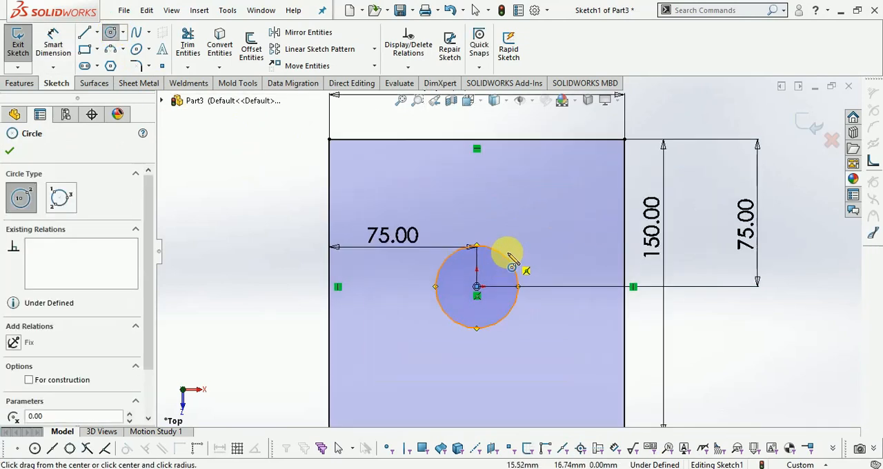
pyautogui.click(53, 42)
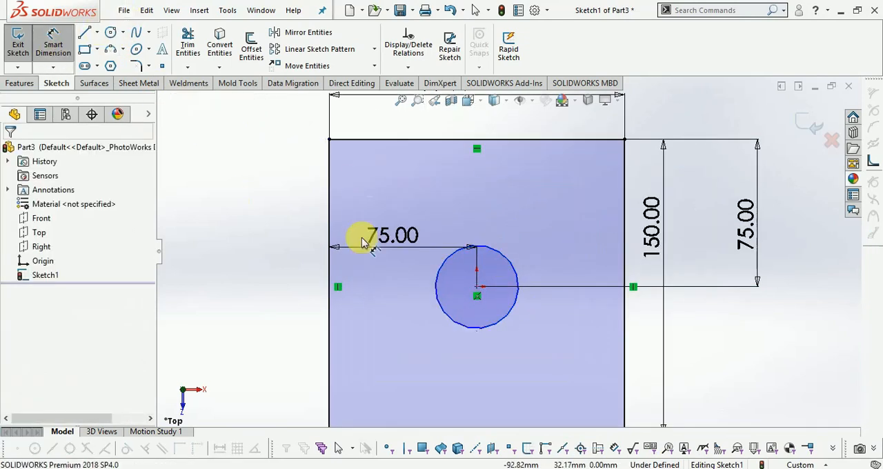
pyautogui.click(507, 263)
pyautogui.click(536, 197)
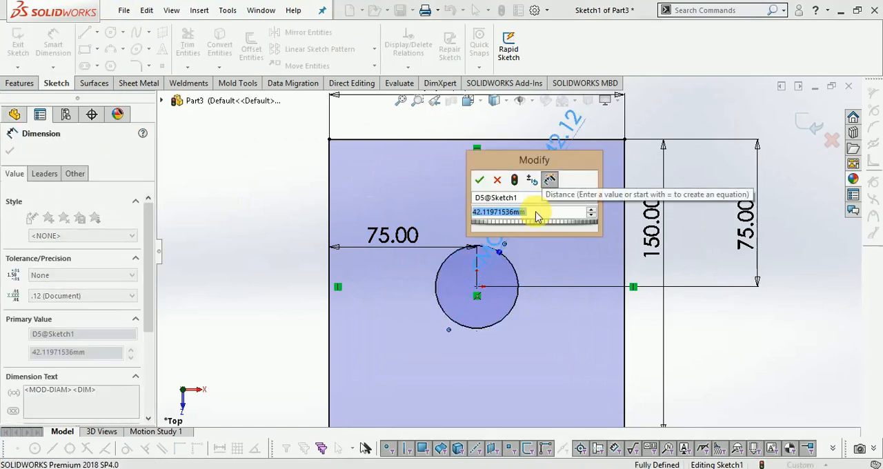
pyautogui.write('4')
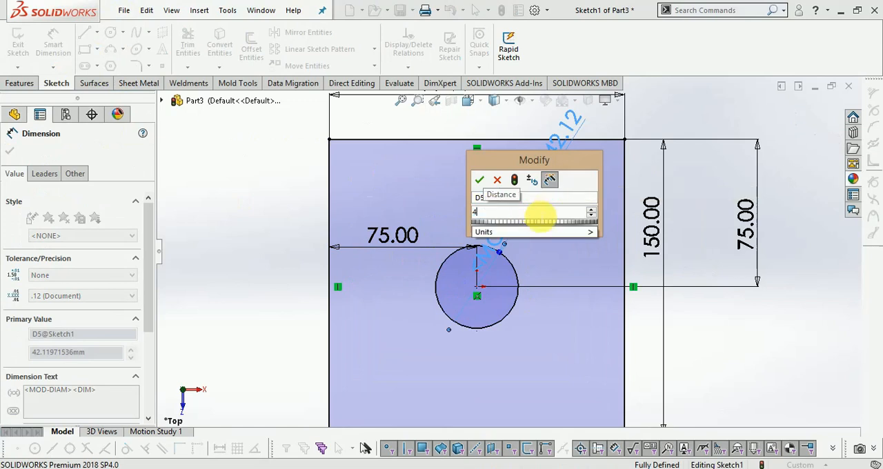
pyautogui.press('BackSpace')
pyautogui.write('80')
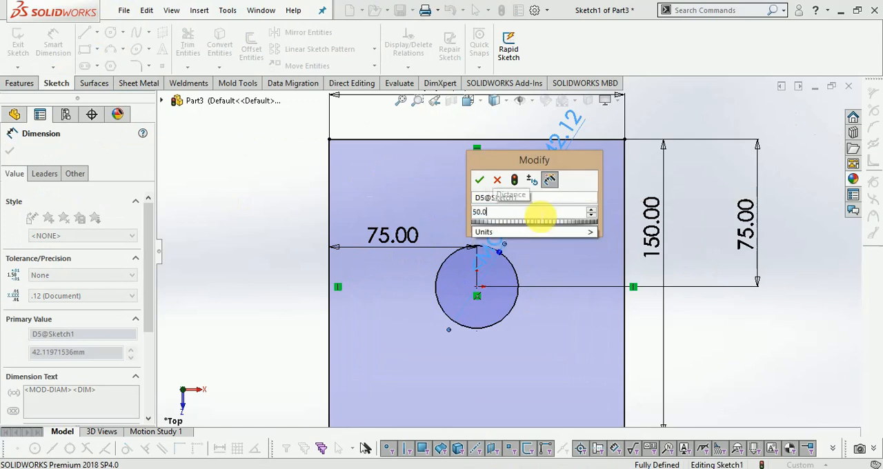
pyautogui.press('Return')
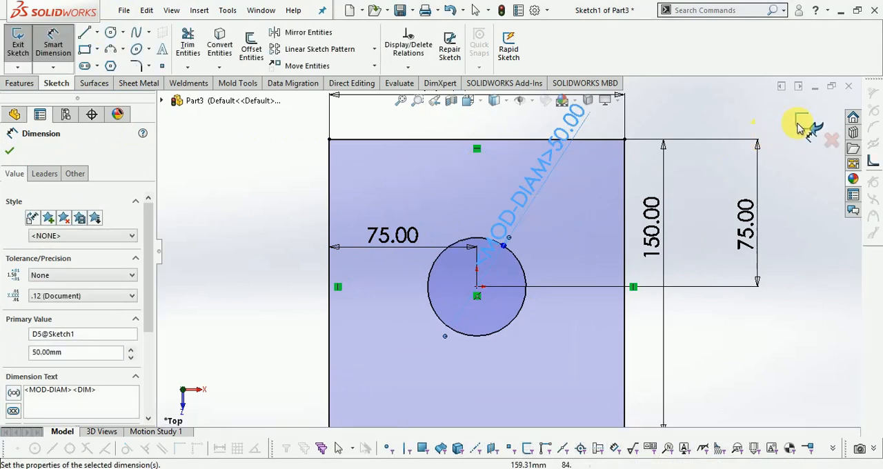
pyautogui.click(801, 124)
# - Start a sheet metal Base Flange from the sketch of the square with the circular hole
pyautogui.scroll(2, 572, 243)
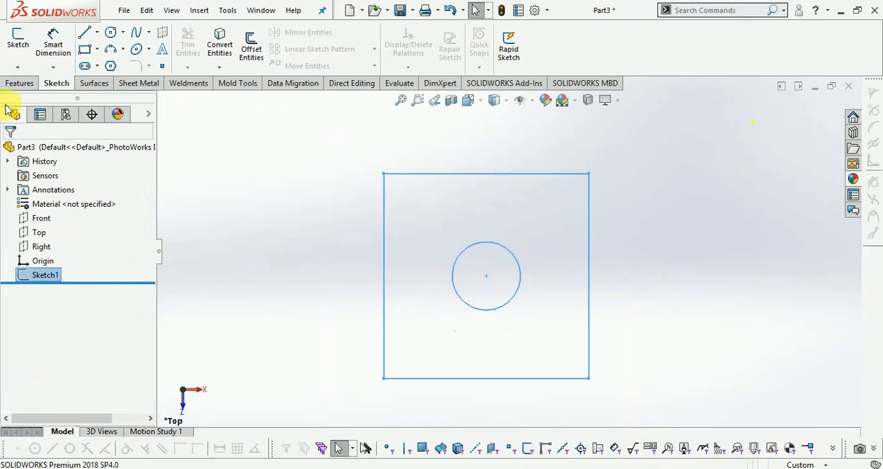
pyautogui.click(136, 84)
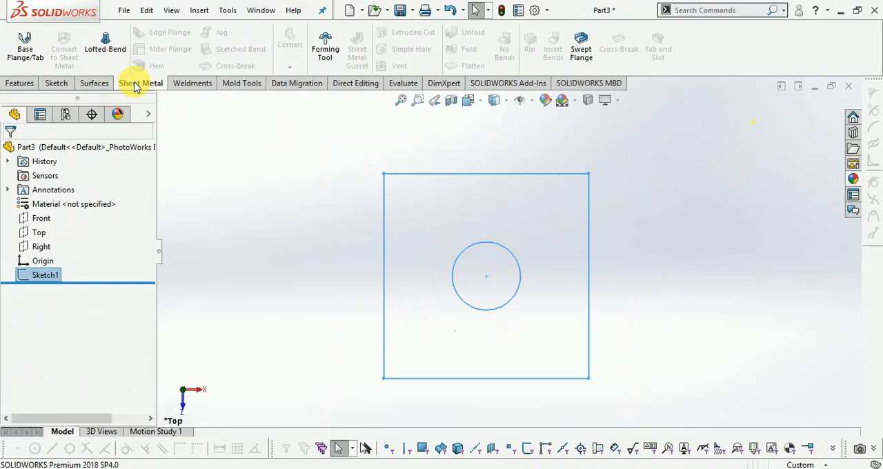
pyautogui.click(25, 55)
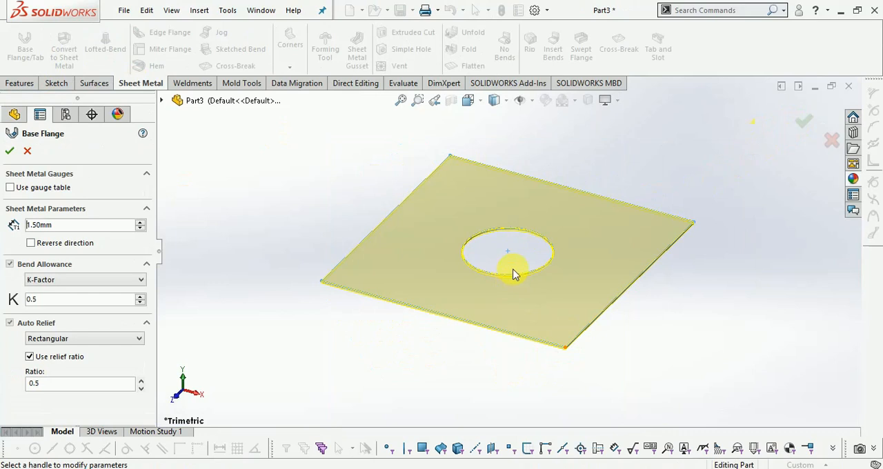
# - Examine the flange preview's thickness at a corner and set the sheet thickness to 3 mm
pyautogui.scroll(-3, 491, 241)
pyautogui.scroll(-5, 298, 285)
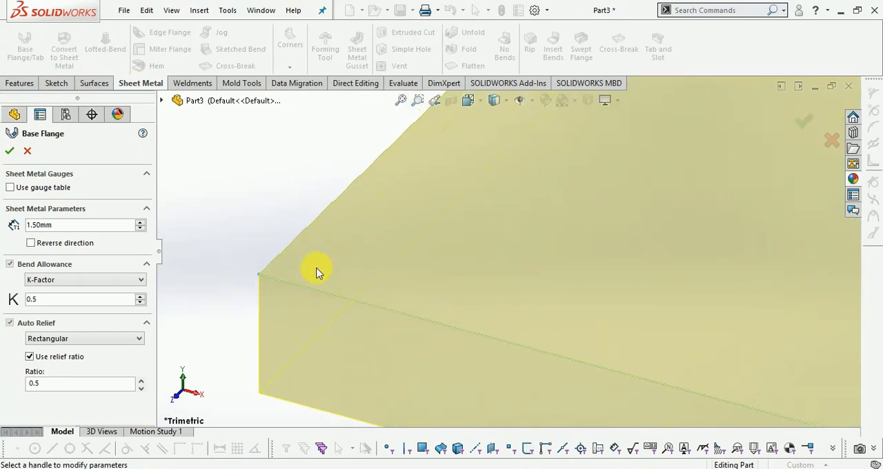
pyautogui.scroll(-2, 377, 253)
pyautogui.scroll(4, 367, 242)
pyautogui.scroll(-2, 469, 294)
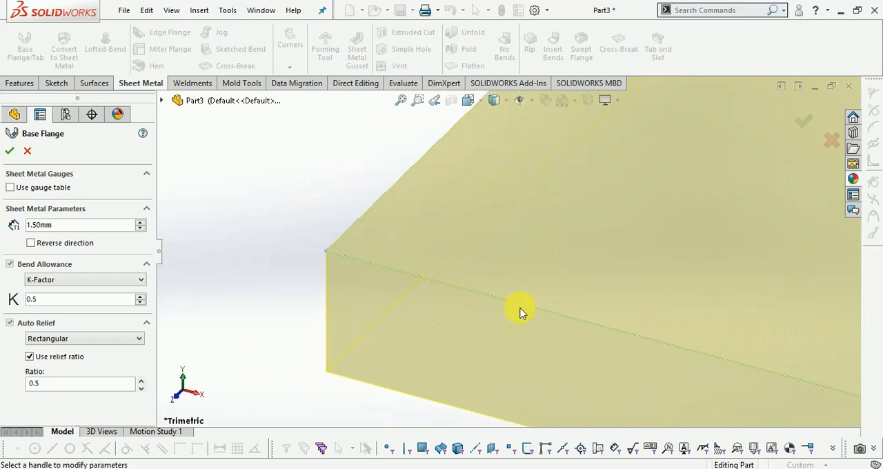
pyautogui.scroll(-1, 491, 306)
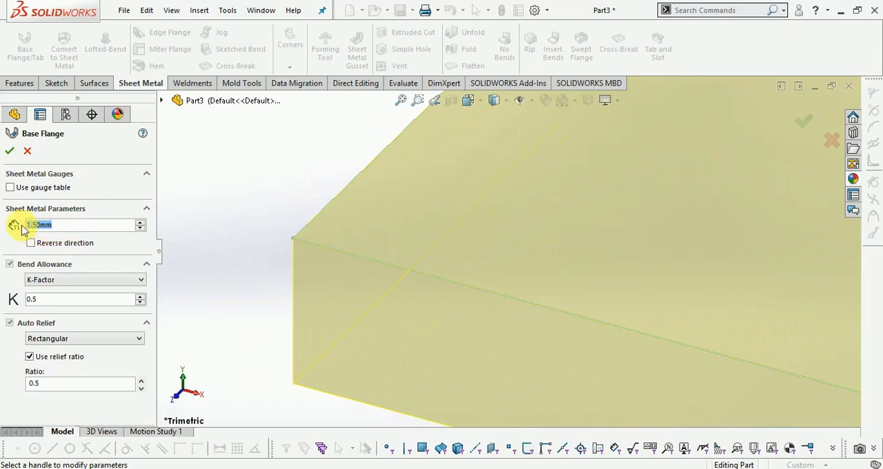
pyautogui.write('3')
pyautogui.press('Return')
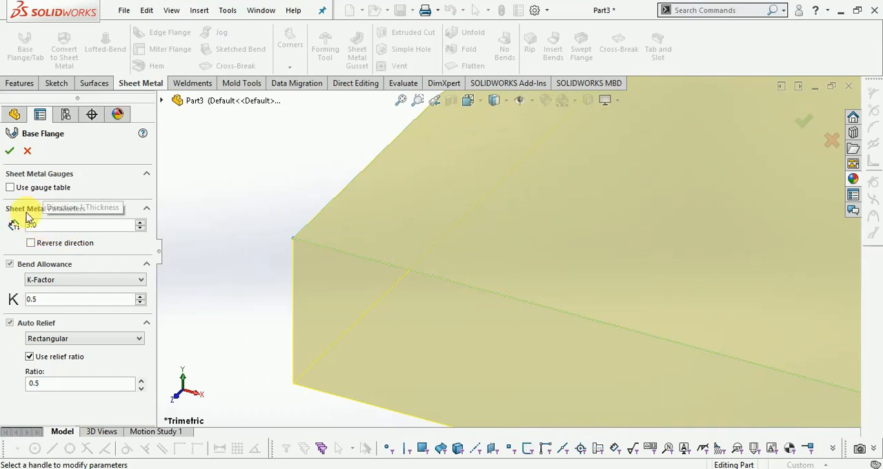
# - Try the reversed thickness direction on the base flange, and restore the original direction
pyautogui.scroll(-2, 608, 287)
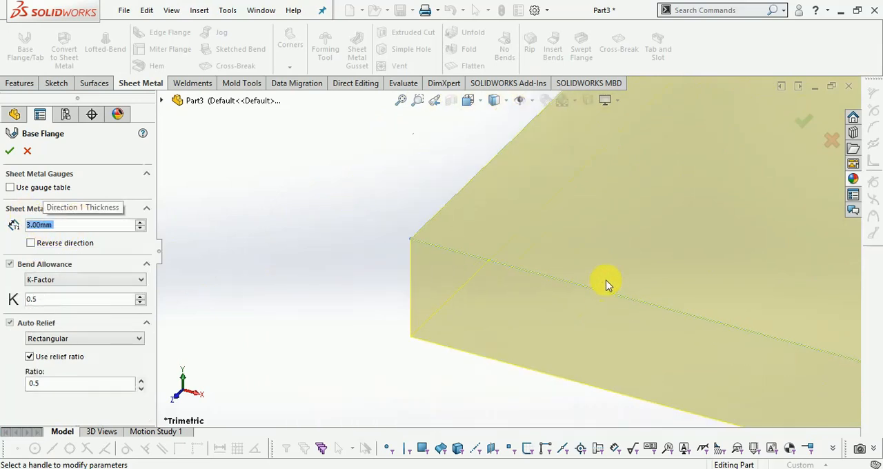
pyautogui.scroll(-2, 587, 250)
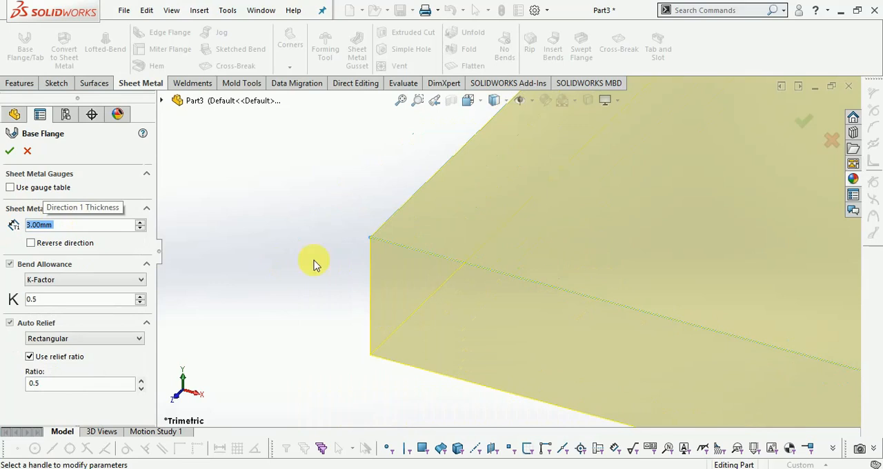
pyautogui.click(31, 244)
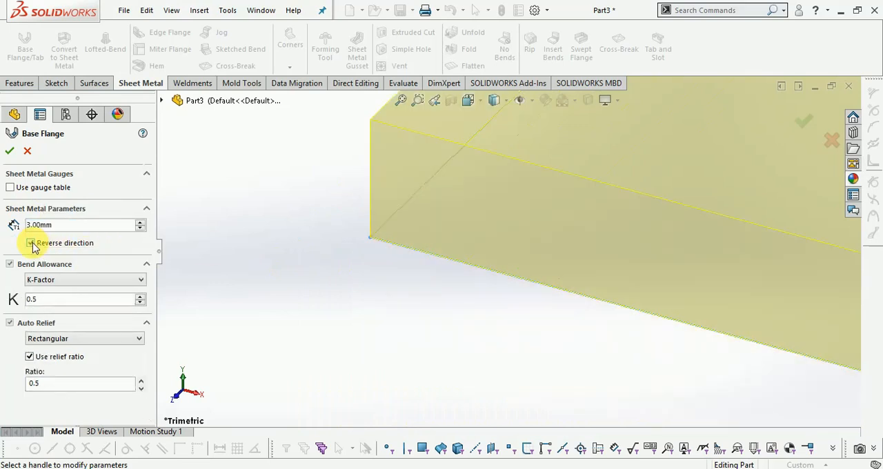
pyautogui.click(31, 244)
pyautogui.click(32, 244)
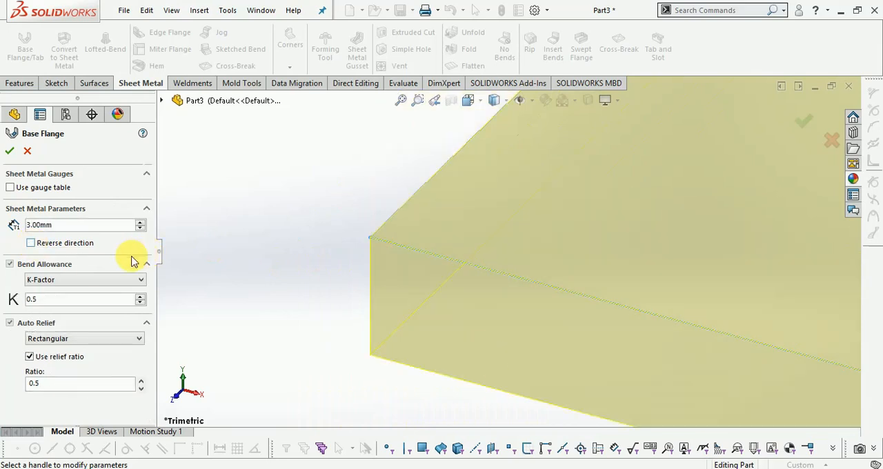
# - Set the base flange's sheet thickness to 1.2 mm and complete the feature
pyautogui.press('f')
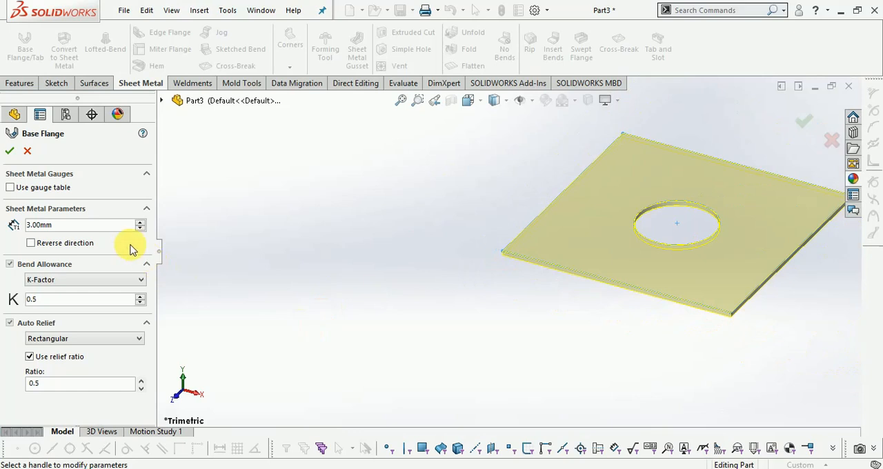
pyautogui.moveTo(62, 225); pyautogui.dragTo(14, 228)
pyautogui.write('1.')
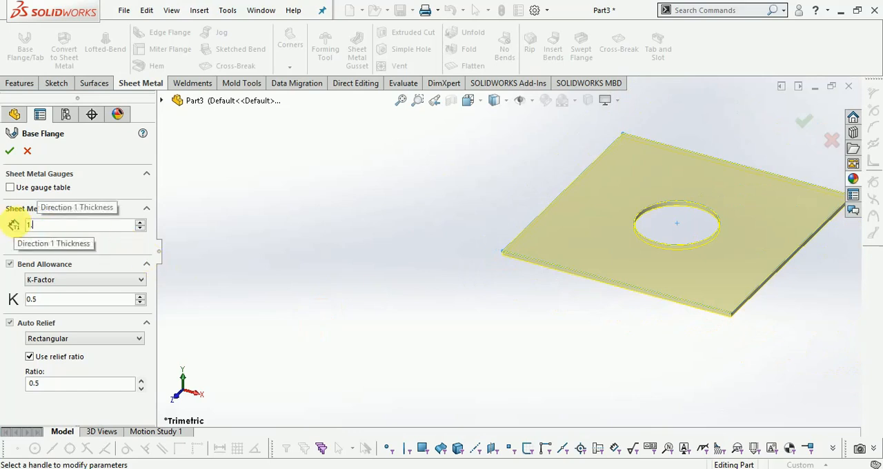
pyautogui.press('BackSpace')
pyautogui.press('BackSpace')
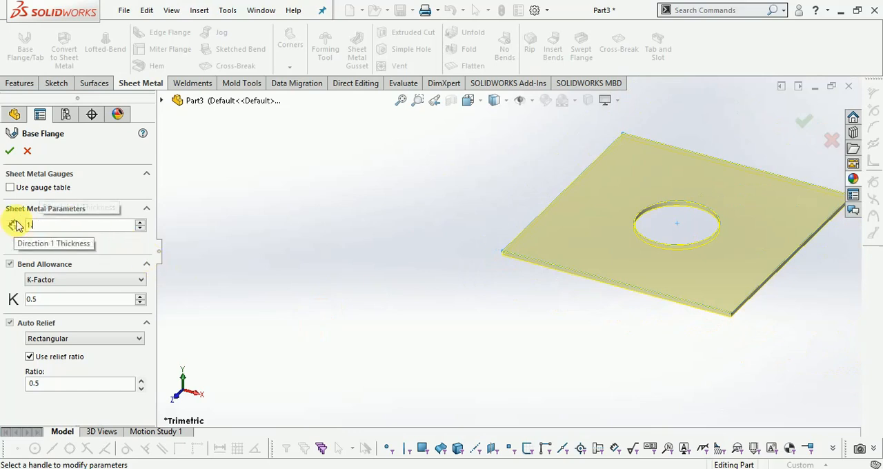
pyautogui.press('Return')
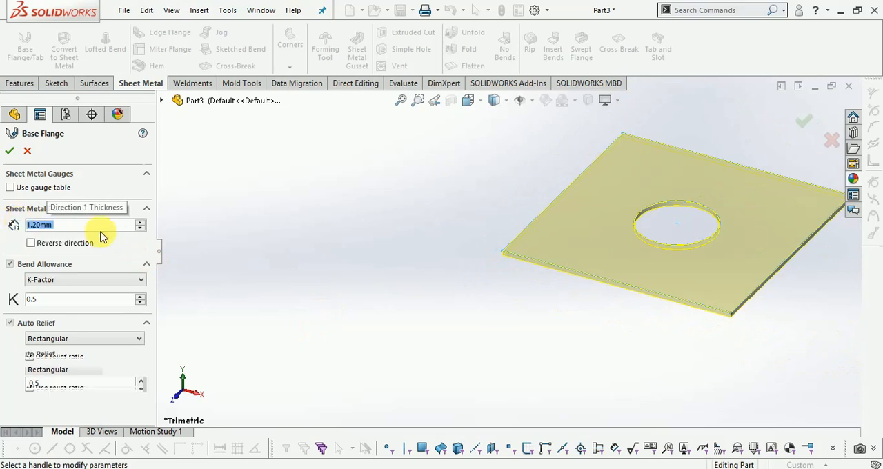
pyautogui.scroll(-5, 789, 278)
pyautogui.scroll(3, 739, 358)
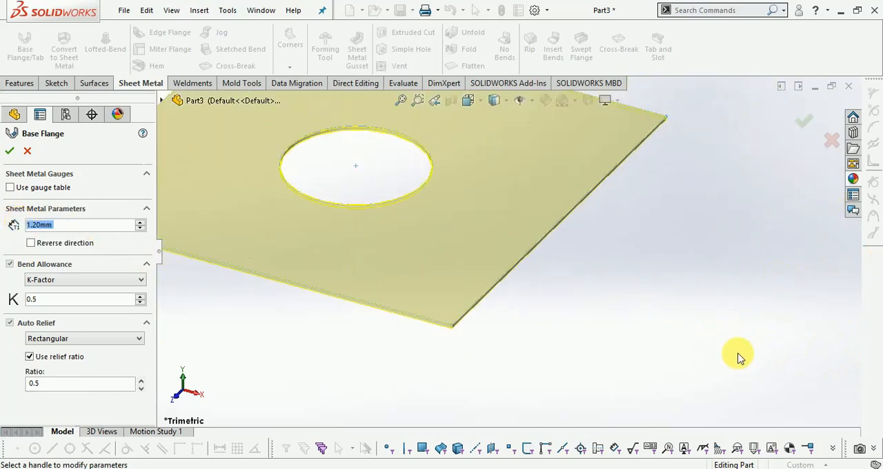
pyautogui.click(802, 128)
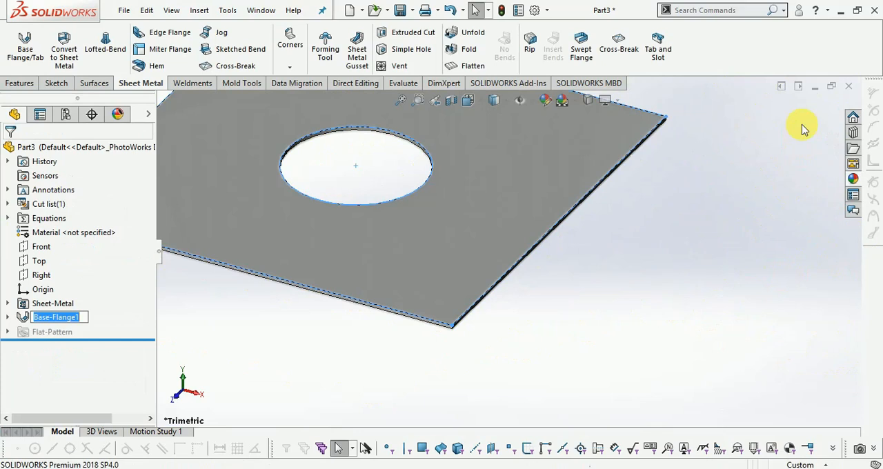
# - Apply the blue high gloss plastic appearance to the whole sheet metal body
pyautogui.scroll(2, 746, 325)
pyautogui.click(646, 240)
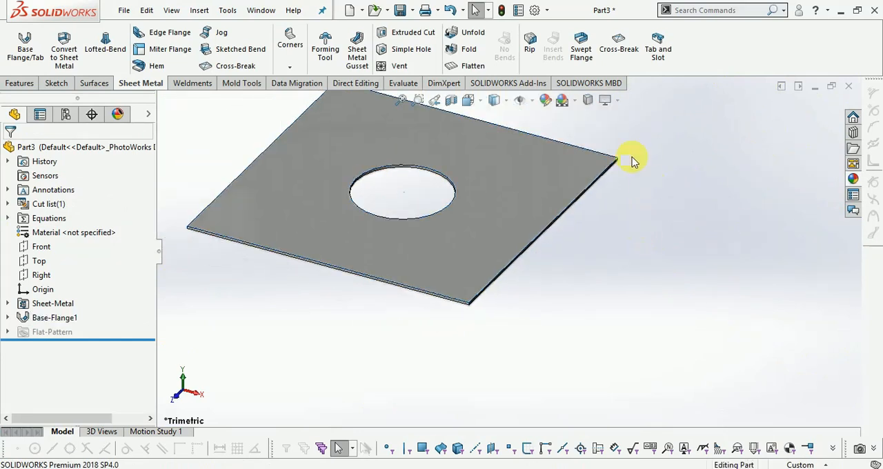
pyautogui.scroll(-1, 633, 158)
pyautogui.click(855, 179)
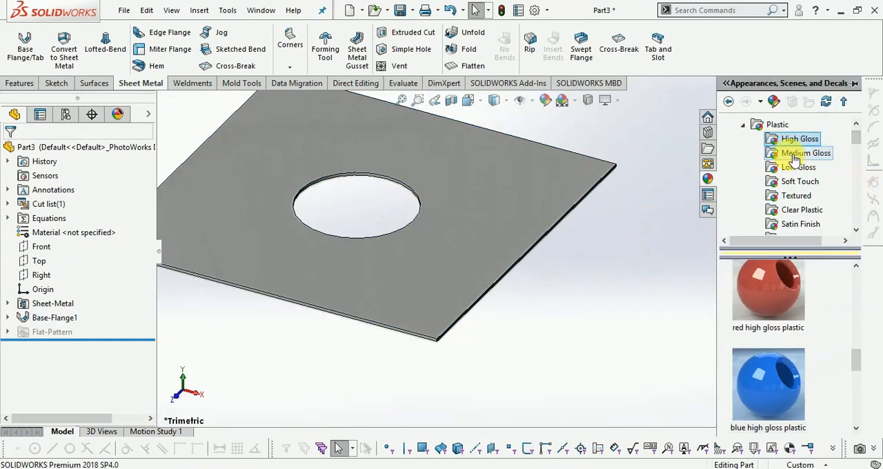
pyautogui.moveTo(785, 389); pyautogui.dragTo(488, 250)
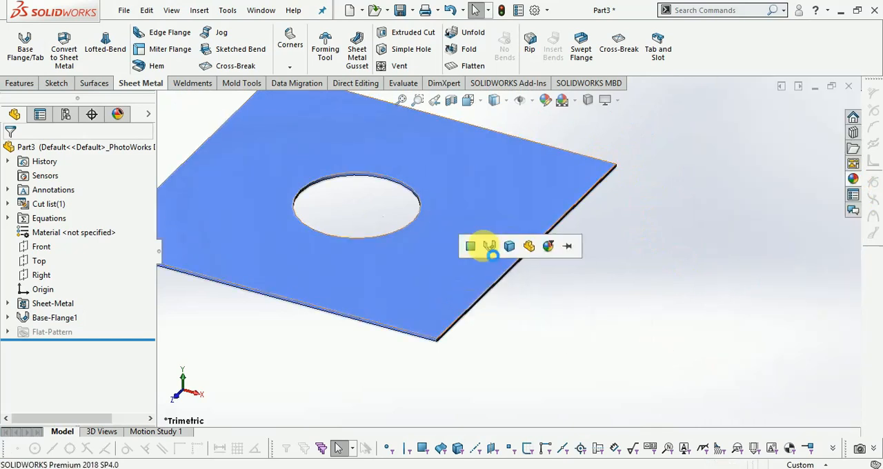
pyautogui.click(510, 246)
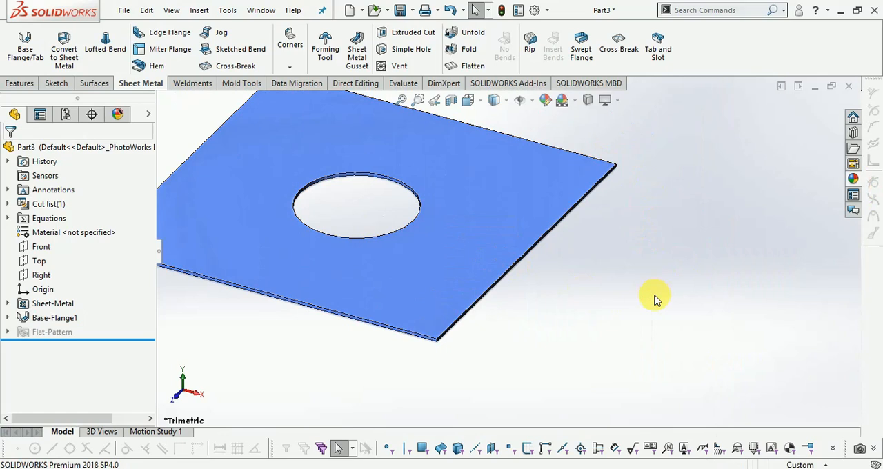
pyautogui.scroll(3, 508, 242)
pyautogui.scroll(-3, 381, 197)
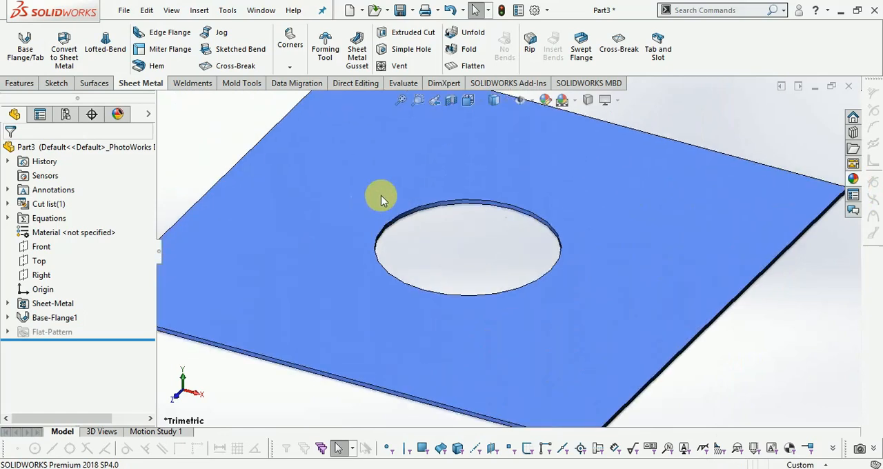
pyautogui.click(607, 101)
pyautogui.scroll(3, 617, 168)
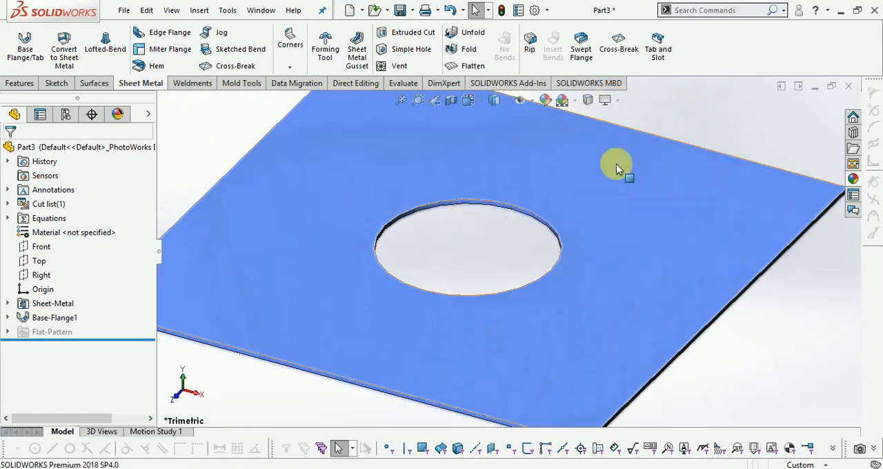
pyautogui.scroll(-2, 601, 211)
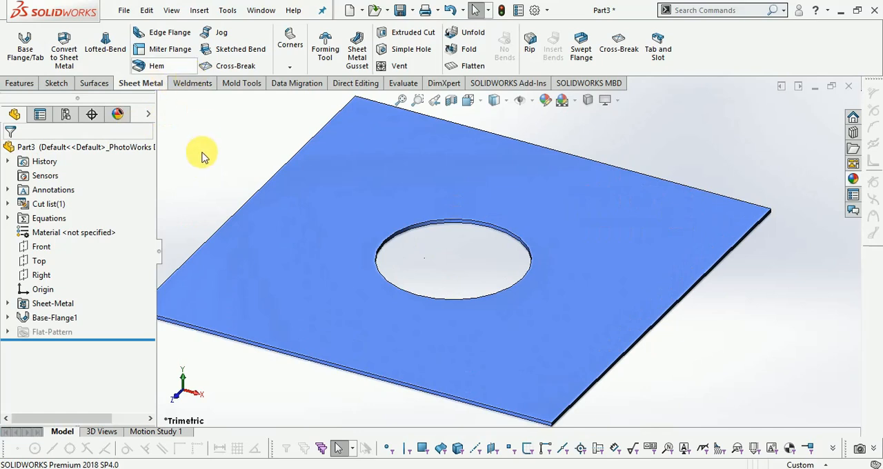
pyautogui.scroll(2, 649, 244)
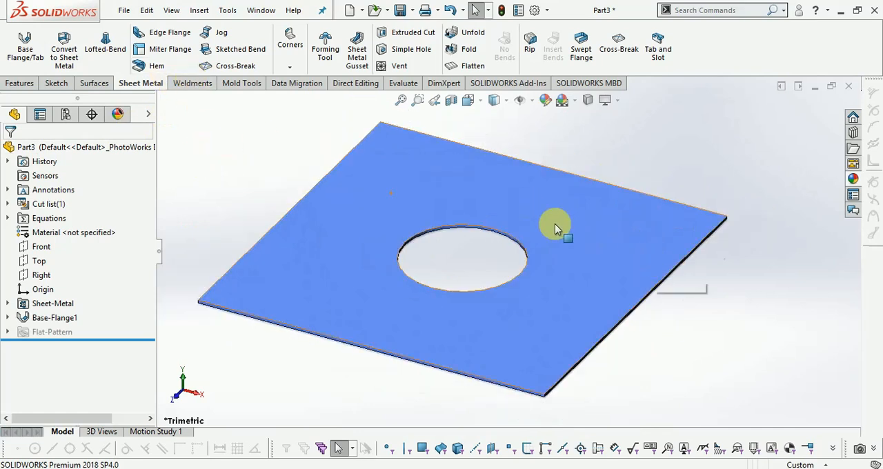
# - Start a new sketch on the upper face of the sheet metal plate
pyautogui.click(54, 82)
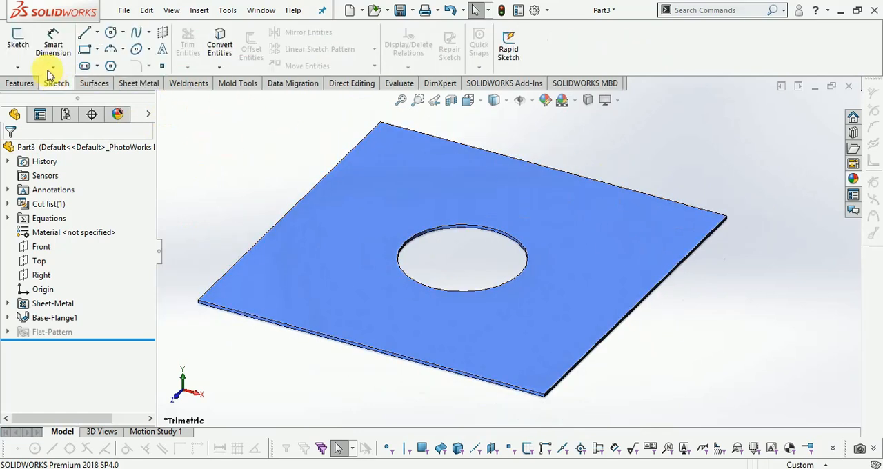
pyautogui.click(18, 36)
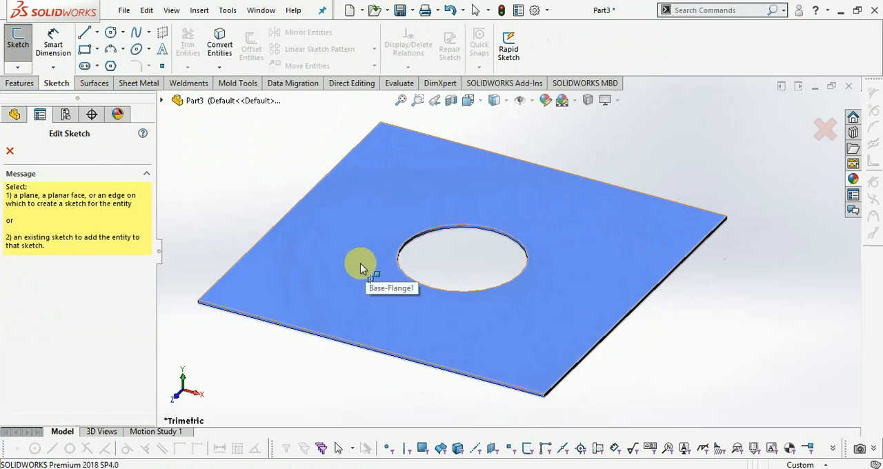
pyautogui.click(361, 262)
pyautogui.scroll(-2, 567, 185)
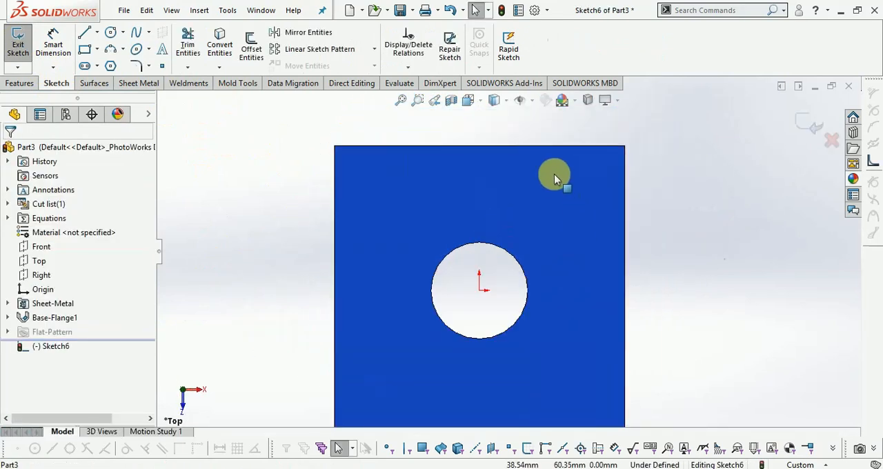
# - Sketch two small circles near the plate's two upper corners, centred at about (-53, 59) and (55, 59) mm
pyautogui.click(110, 32)
pyautogui.scroll(-2, 376, 200)
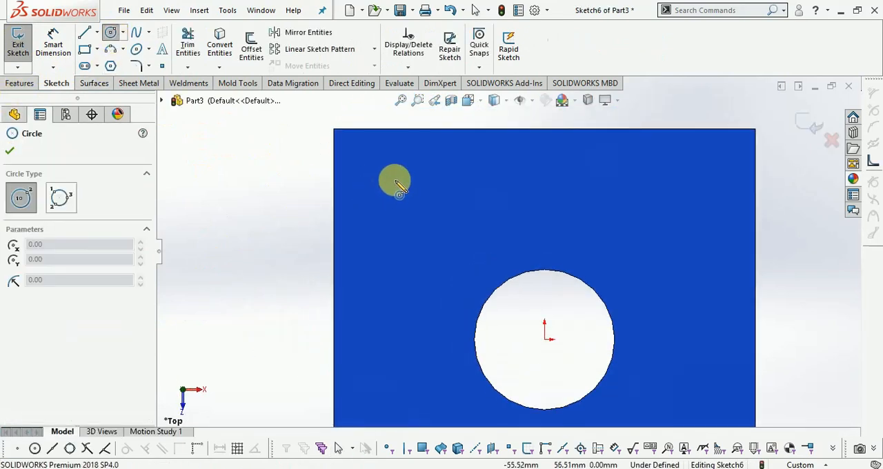
pyautogui.click(400, 184)
pyautogui.click(402, 185)
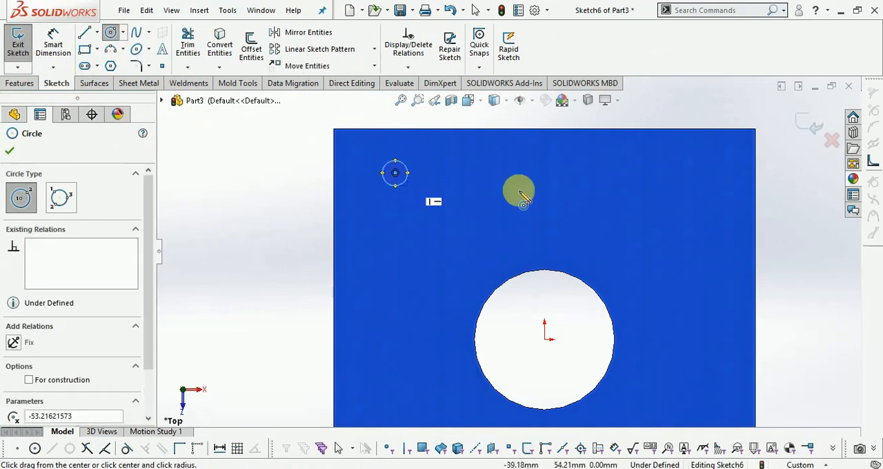
pyautogui.click(702, 177)
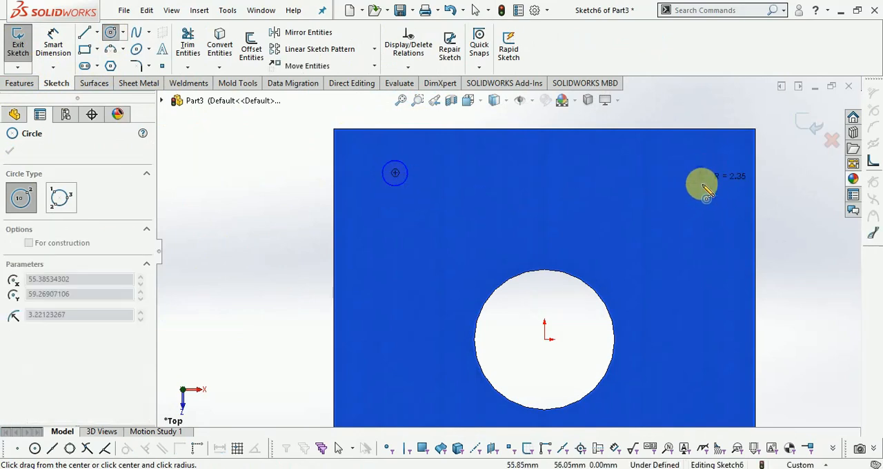
pyautogui.click(708, 194)
# - Sketch two small circles near the plate's lower corners, vertically aligned with the upper ones and centred at about (55, -61) and (-53, -61) mm
pyautogui.scroll(3, 594, 324)
pyautogui.scroll(-3, 476, 235)
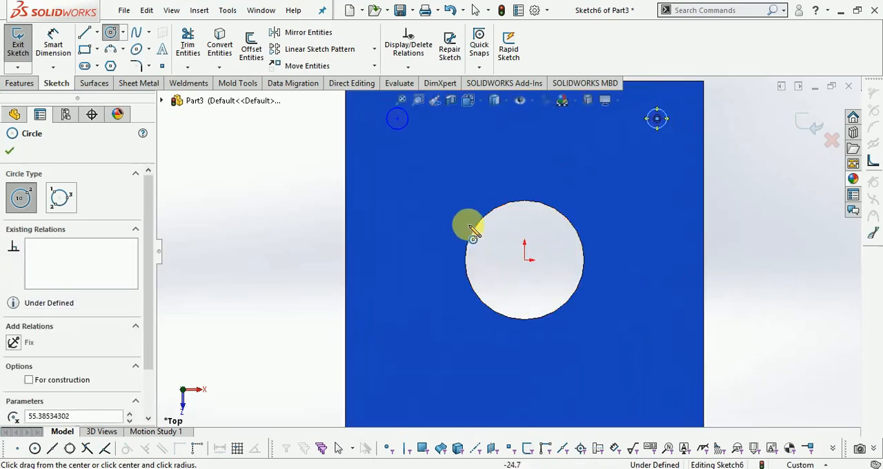
pyautogui.scroll(2, 690, 331)
pyautogui.scroll(-2, 621, 341)
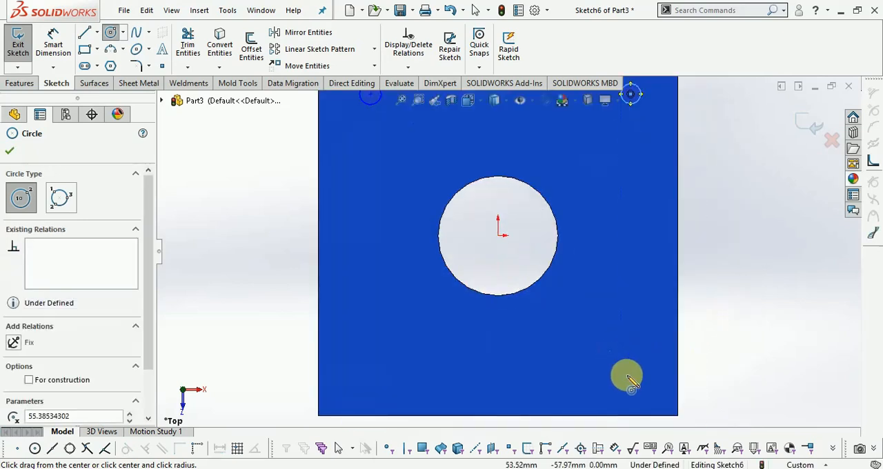
pyautogui.click(634, 385)
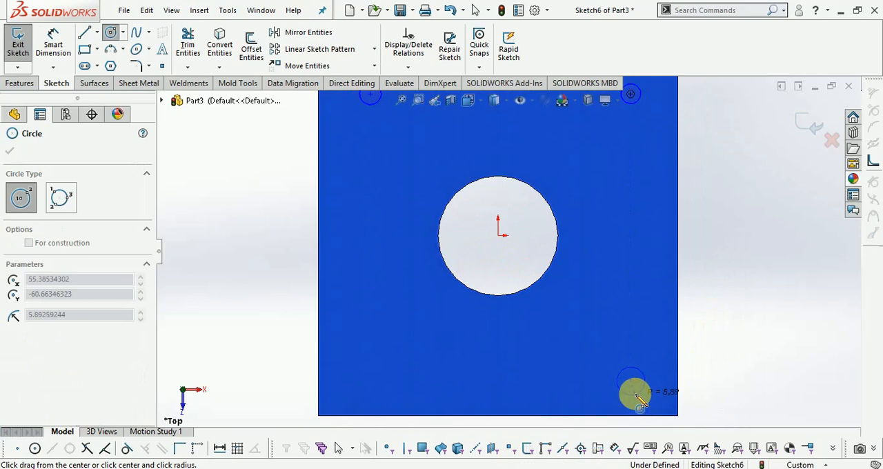
pyautogui.click(635, 395)
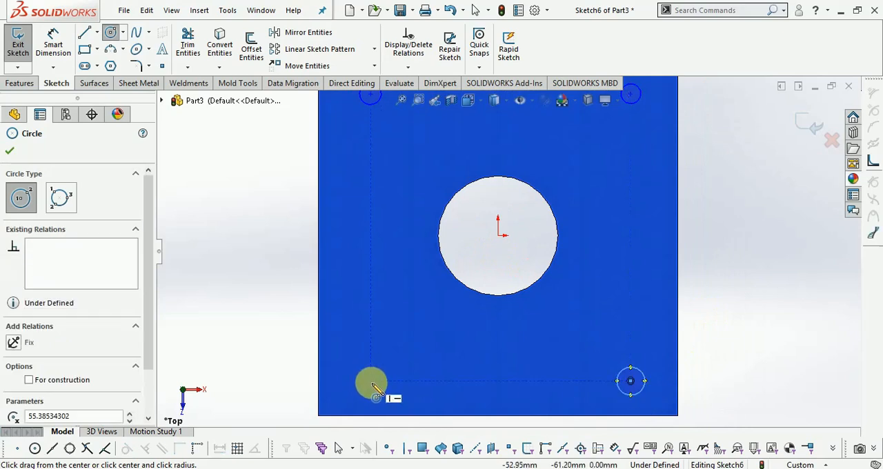
pyautogui.click(372, 383)
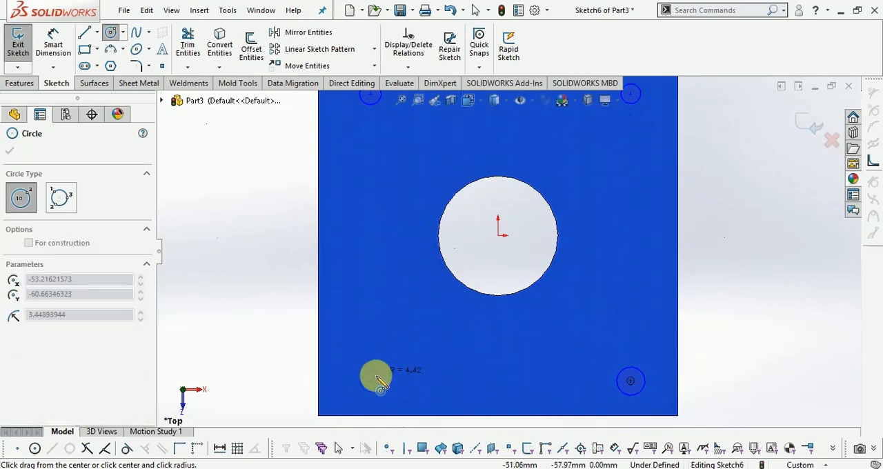
pyautogui.click(385, 384)
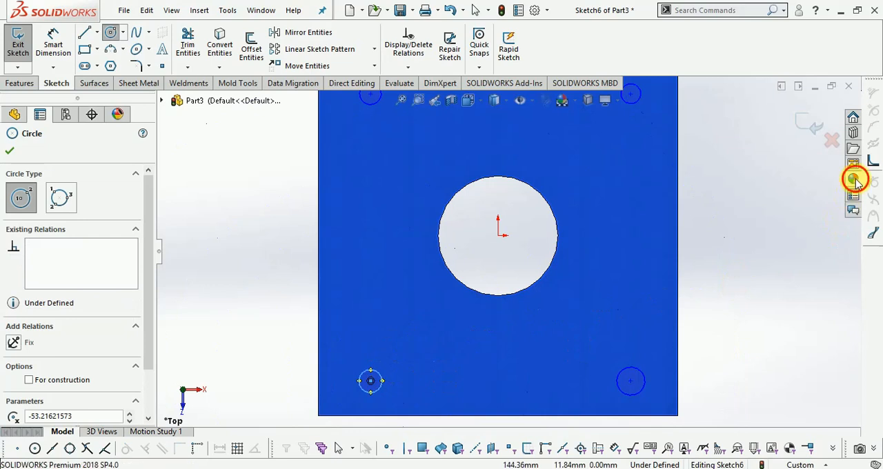
# - Apply the red high gloss plastic appearance to the sheet metal plate
pyautogui.click(854, 179)
pyautogui.moveTo(772, 300); pyautogui.dragTo(638, 305)
pyautogui.click(647, 305)
pyautogui.scroll(2, 555, 261)
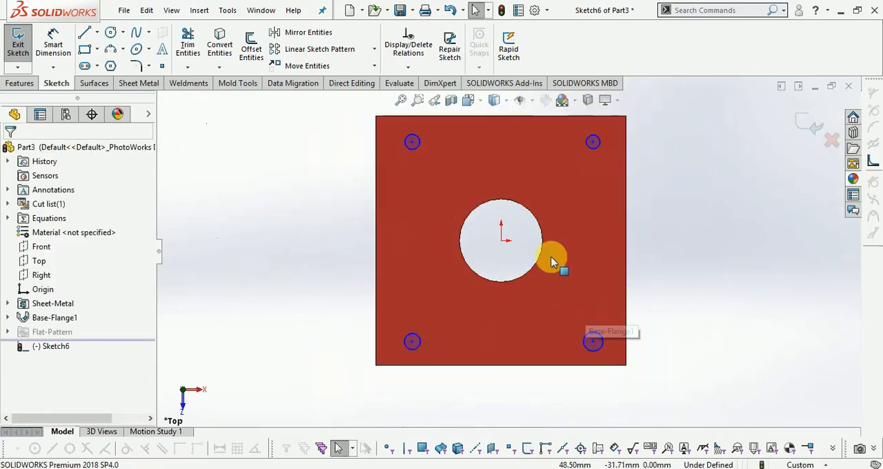
# - Dimension the upper-left circle's centre 15 mm from the plate's top edge
pyautogui.scroll(-4, 435, 141)
pyautogui.scroll(2, 431, 249)
pyautogui.scroll(-1, 558, 153)
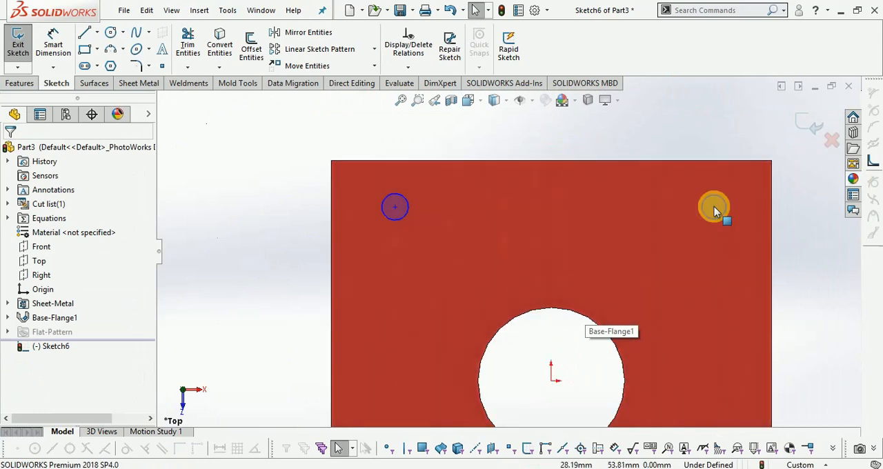
pyautogui.scroll(-1, 470, 191)
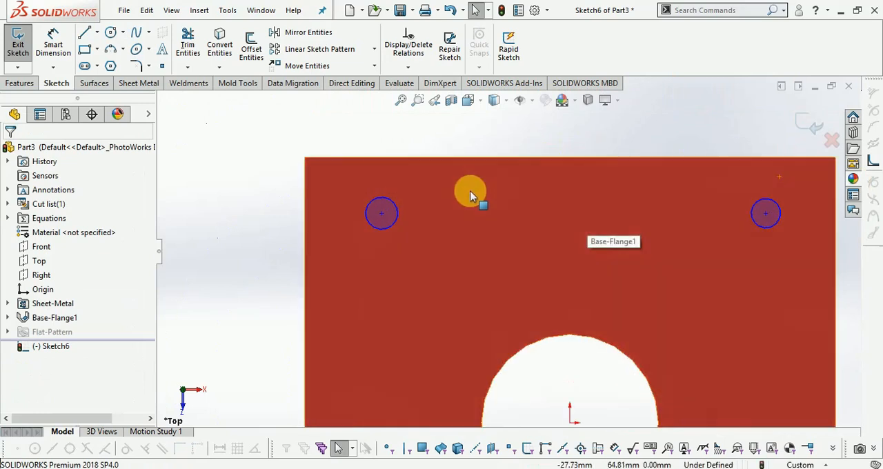
pyautogui.scroll(1, 315, 232)
pyautogui.click(43, 47)
pyautogui.click(402, 219)
pyautogui.click(395, 174)
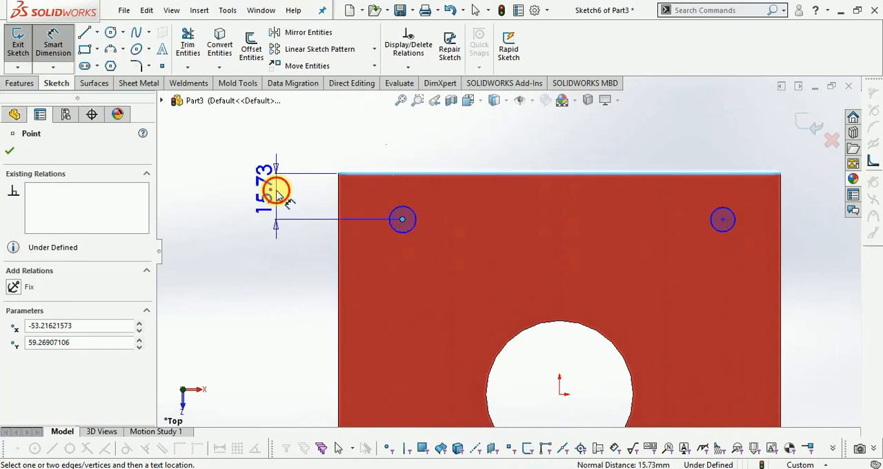
pyautogui.click(280, 194)
pyautogui.write('15')
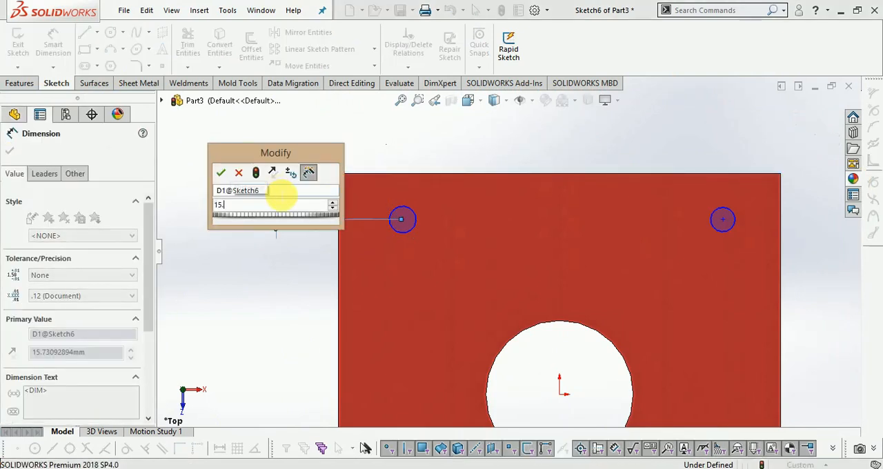
pyautogui.press('Return')
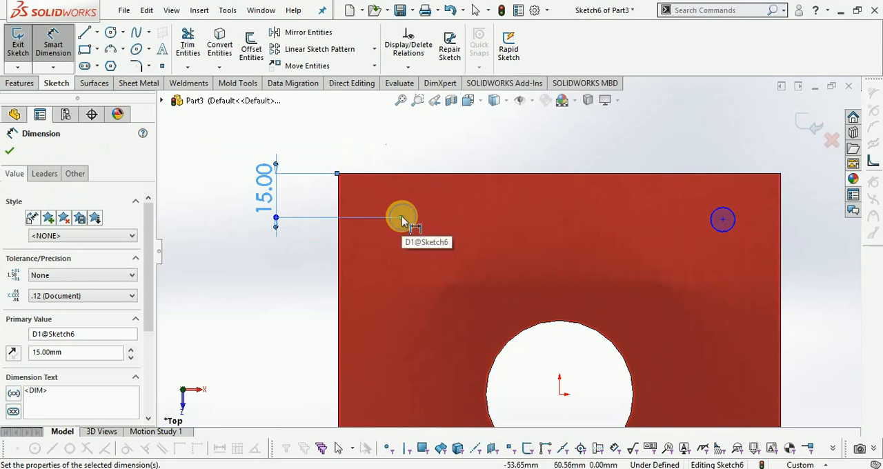
# - Dimension the upper-left circle's centre 15 mm from the plate's left edge
pyautogui.click(339, 253)
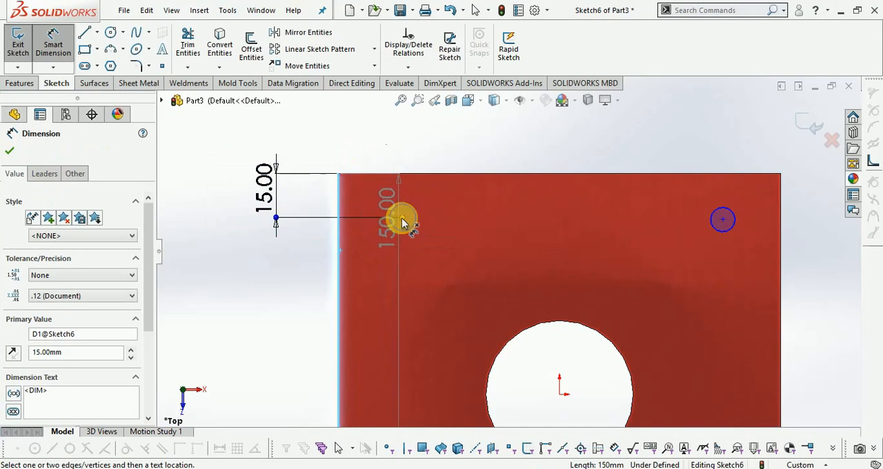
pyautogui.click(402, 219)
pyautogui.click(386, 277)
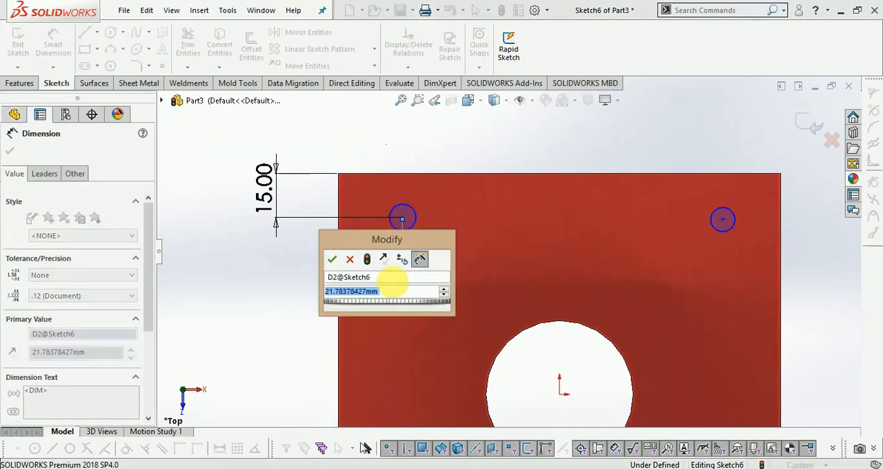
pyautogui.write('15')
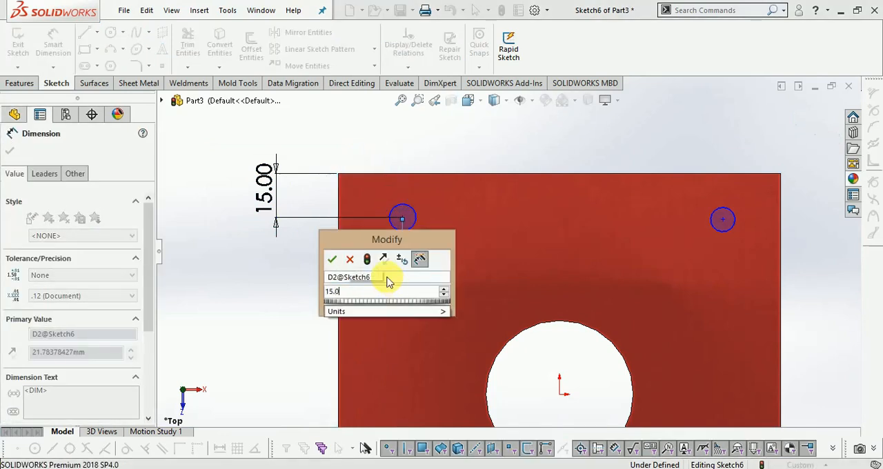
pyautogui.press('Return')
pyautogui.press('Escape')
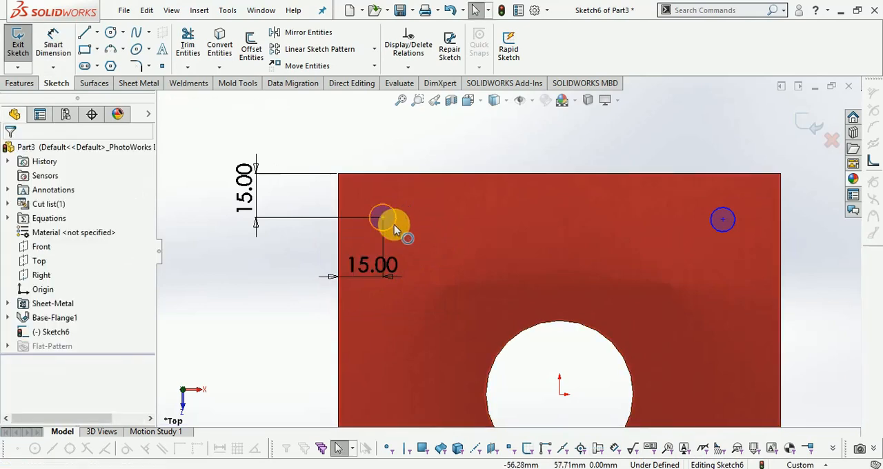
# - Dimension the upper-left circle with a diameter of 12 mm
pyautogui.click(394, 225)
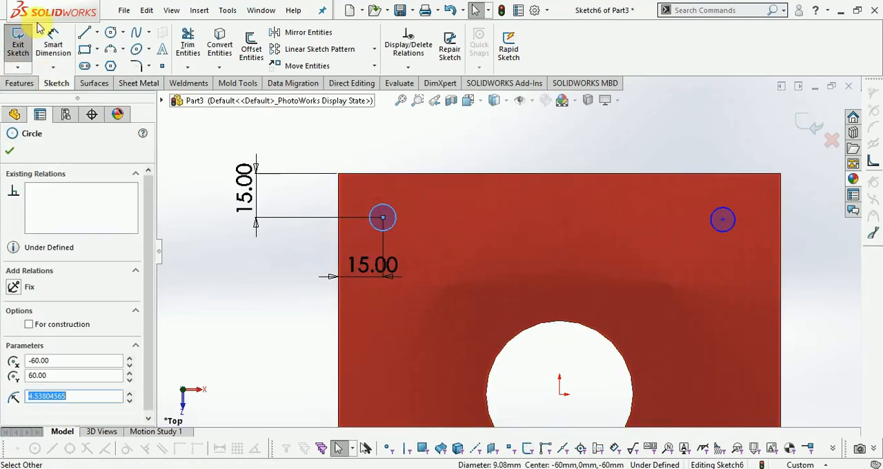
pyautogui.click(53, 45)
pyautogui.click(386, 208)
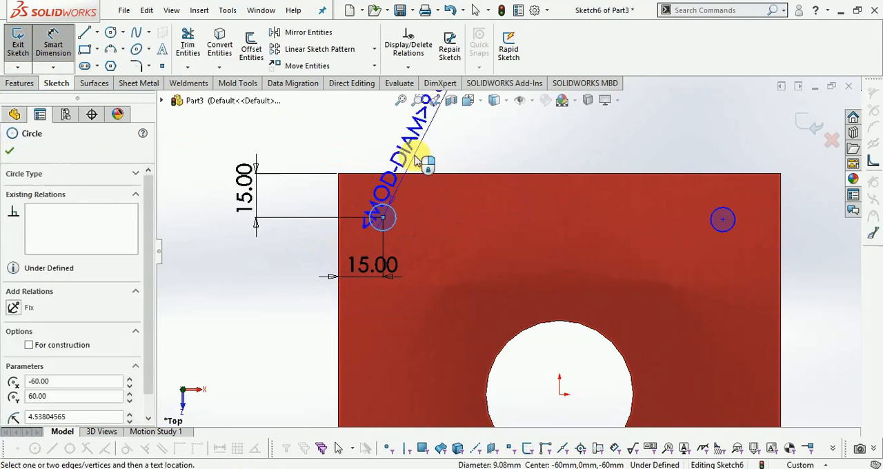
pyautogui.click(384, 207)
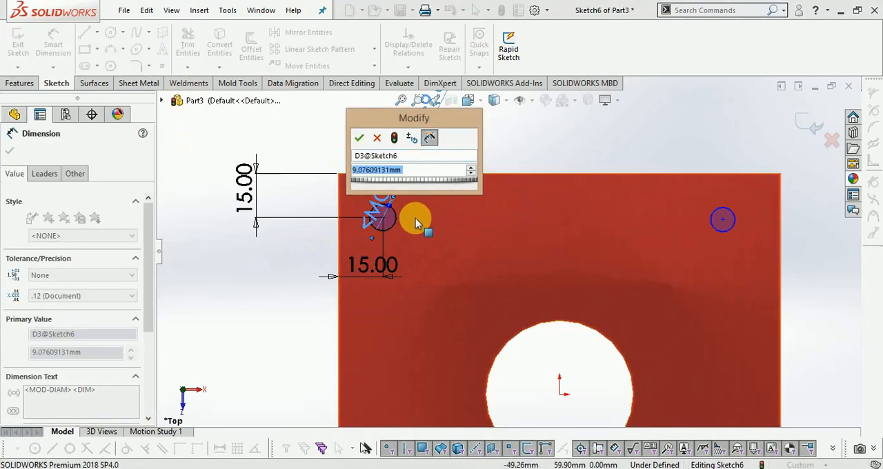
pyautogui.write('12.0')
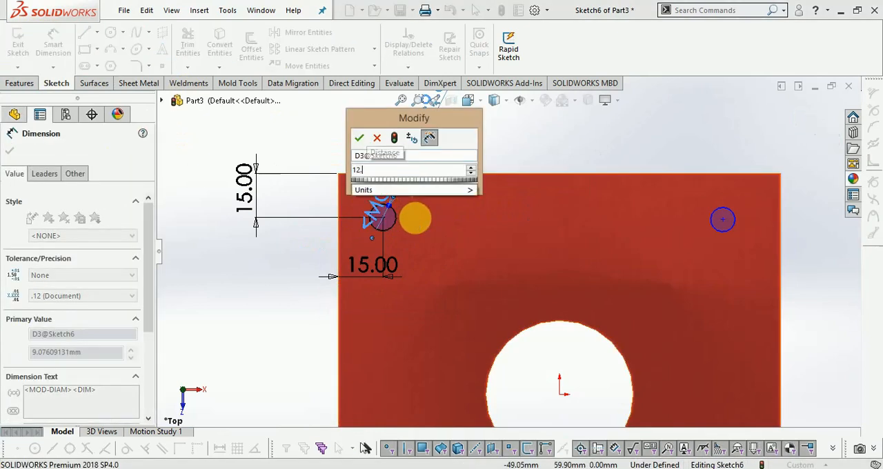
pyautogui.press('Return')
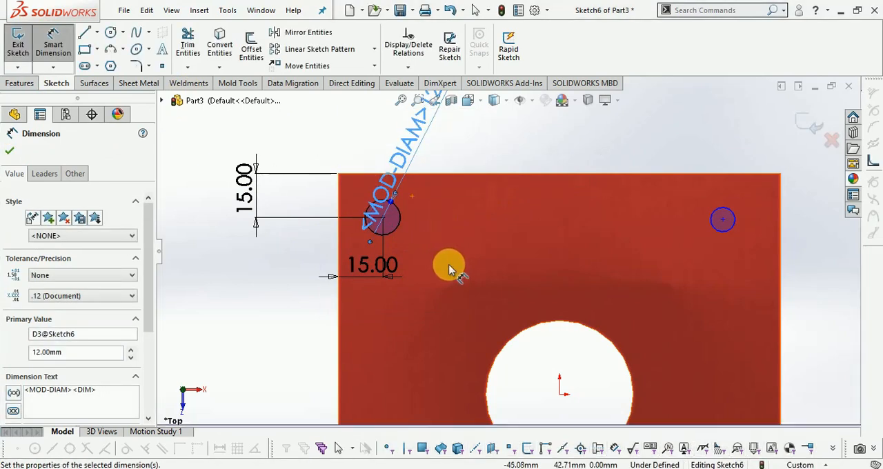
# - Set the upper-left circle's diameter to 10 mm
pyautogui.scroll(2, 509, 253)
pyautogui.doubleClick(432, 146)
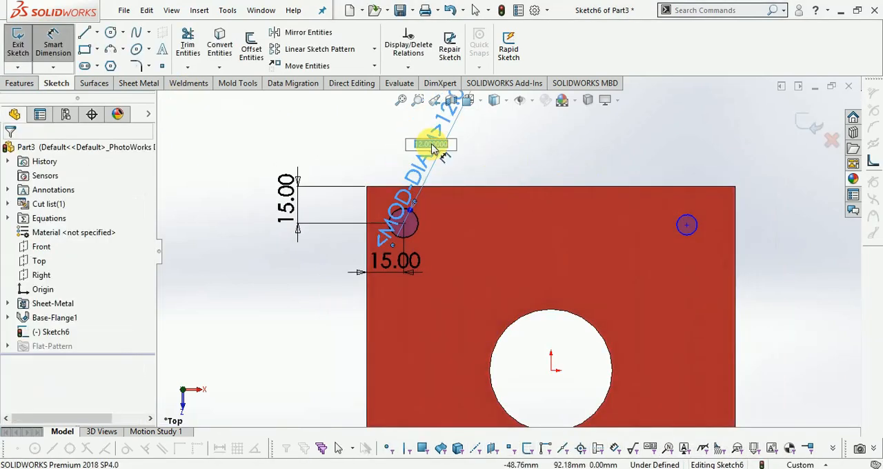
pyautogui.press('Return')
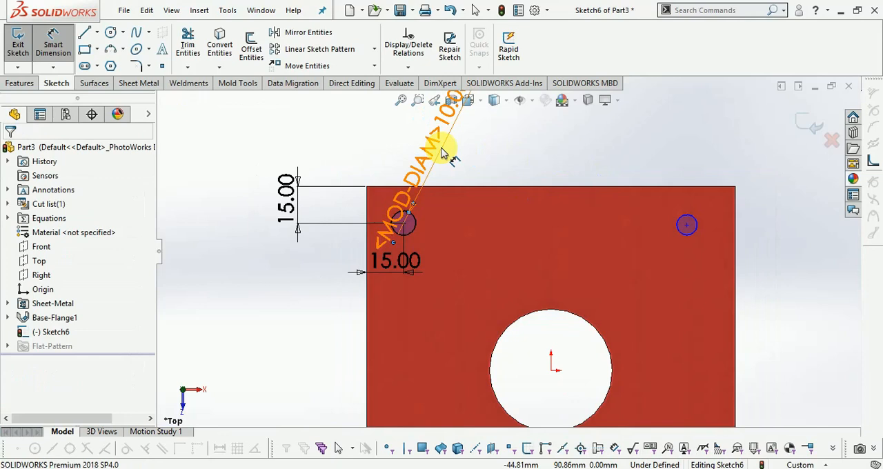
pyautogui.doubleClick(434, 160)
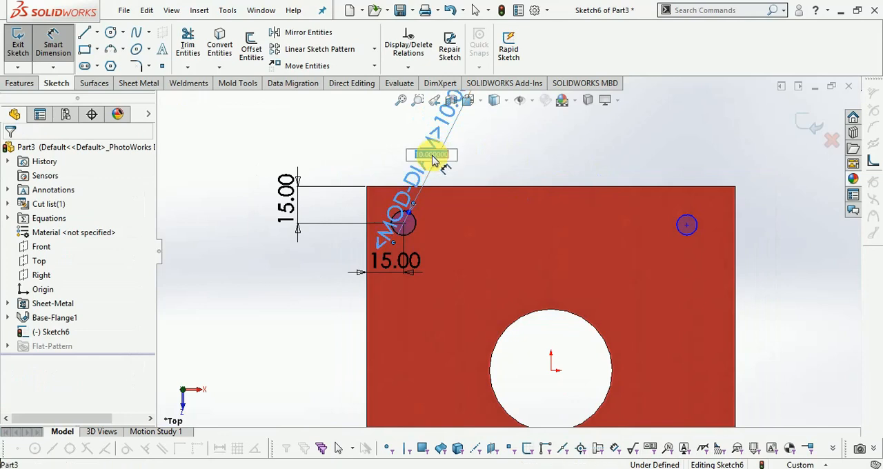
pyautogui.click(418, 185)
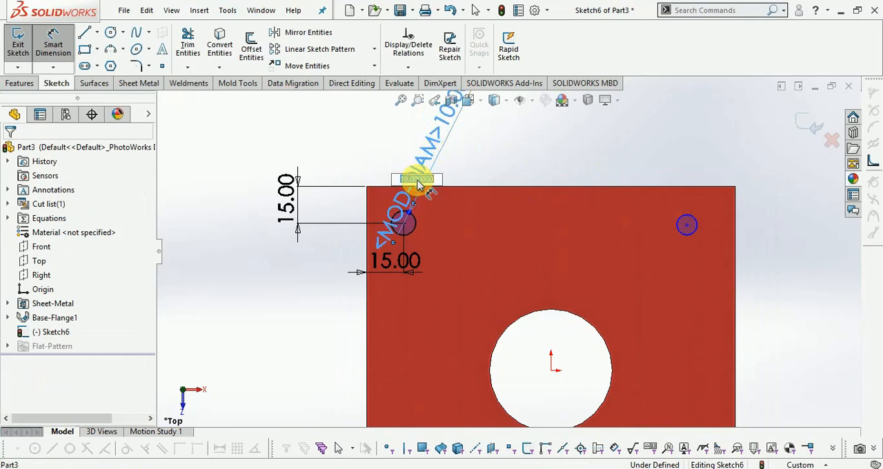
pyautogui.click(481, 158)
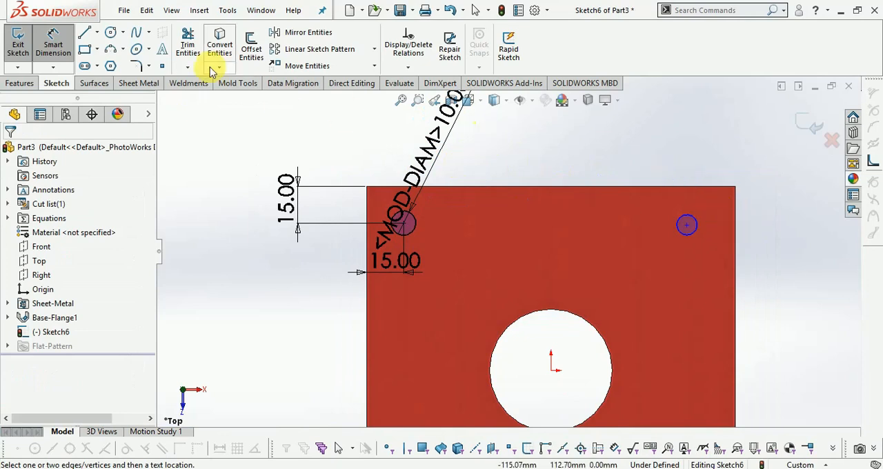
pyautogui.click(417, 225)
pyautogui.click(689, 235)
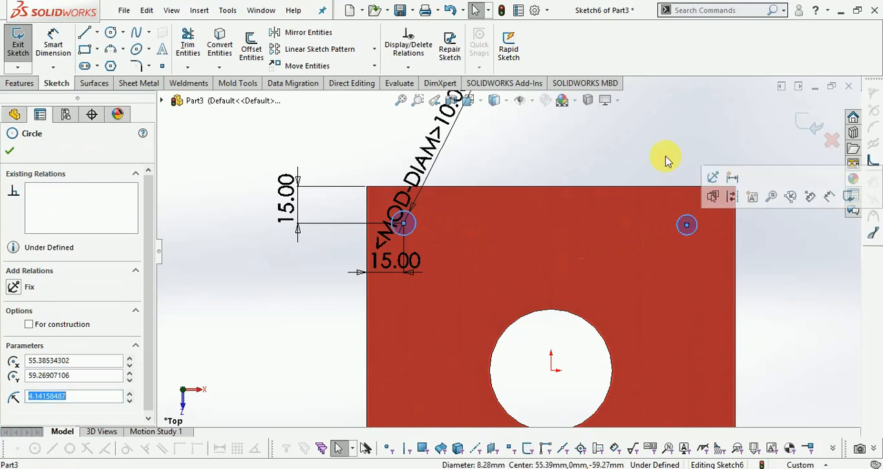
pyautogui.scroll(5, 609, 305)
pyautogui.scroll(-5, 586, 324)
pyautogui.click(540, 404)
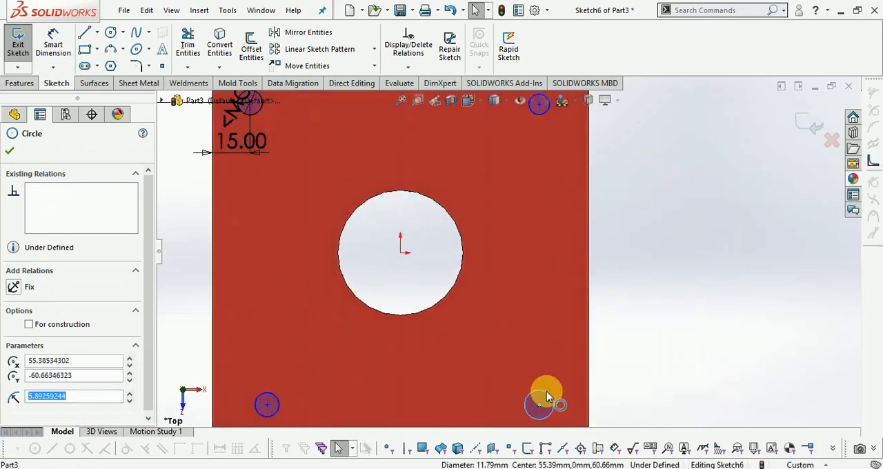
# - Apply an Equal relation to all four corner circles
pyautogui.click(259, 113)
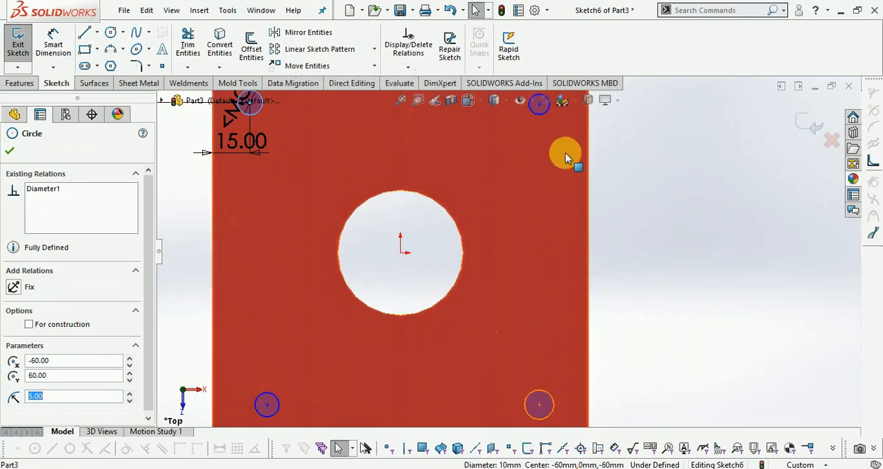
pyautogui.click(536, 118)
pyautogui.keyDown('ctrl'); pyautogui.click(535, 392); pyautogui.keyUp('ctrl')
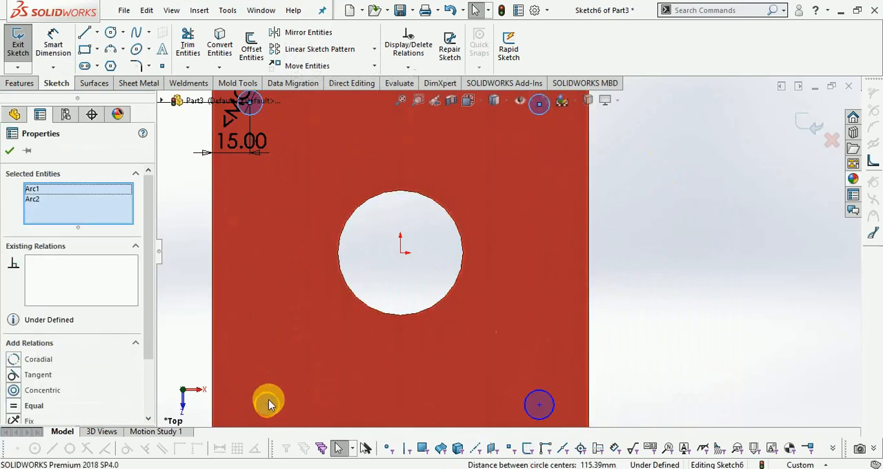
pyautogui.keyDown('ctrl'); pyautogui.click(271, 398); pyautogui.keyUp('ctrl')
pyautogui.keyDown('ctrl'); pyautogui.click(527, 393); pyautogui.keyUp('ctrl')
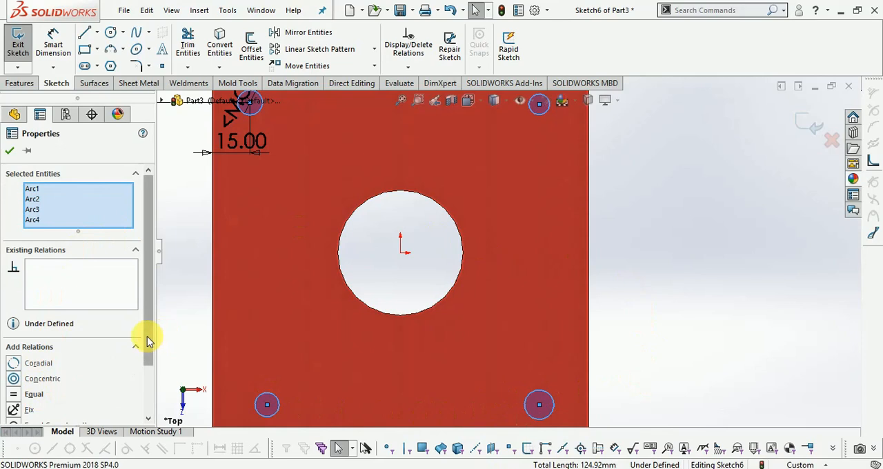
pyautogui.scroll(-2, 147, 340)
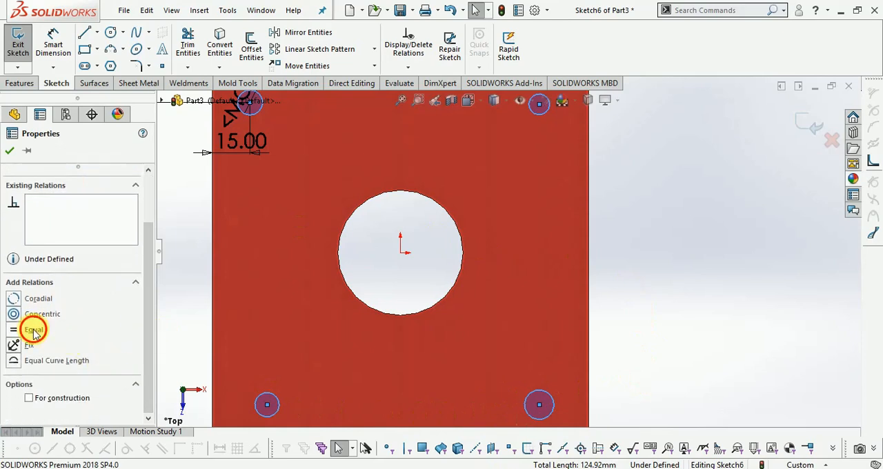
pyautogui.scroll(2, 759, 361)
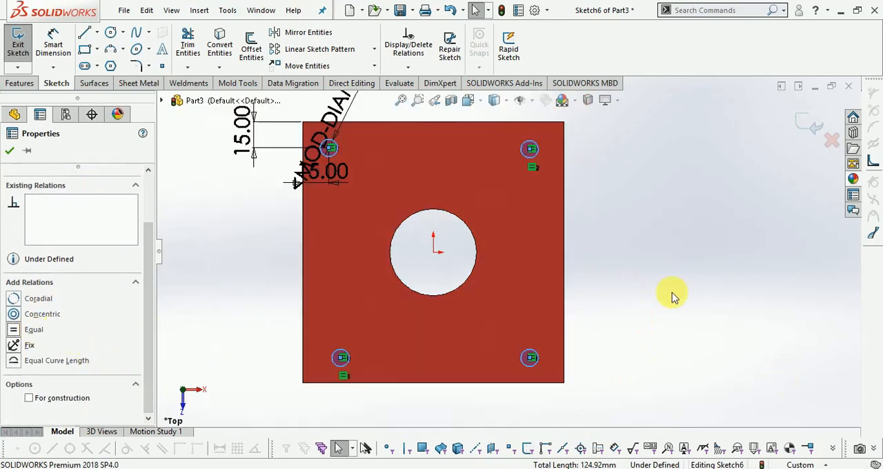
# - Dimension the upper-right circle's centre 15 mm from the plate's right edge
pyautogui.scroll(-4, 407, 136)
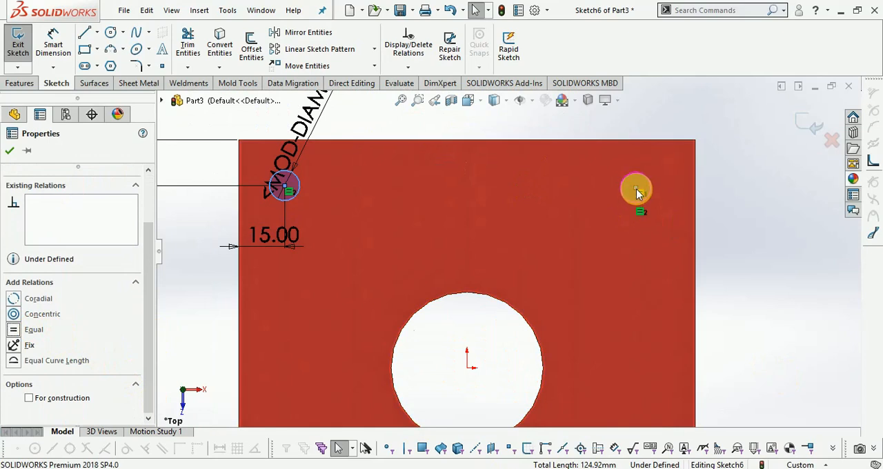
pyautogui.click(56, 43)
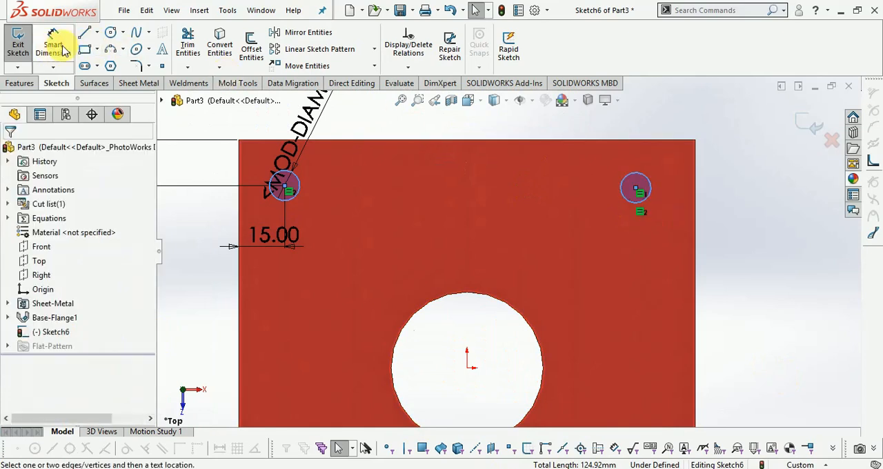
pyautogui.click(636, 190)
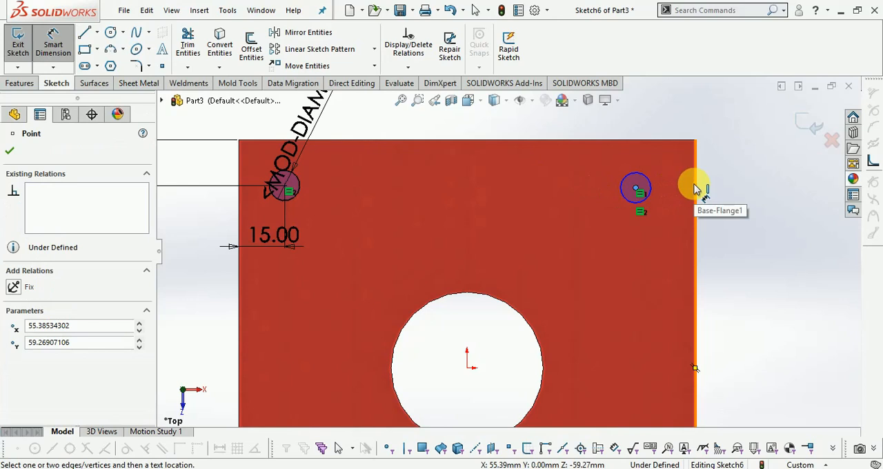
pyautogui.click(696, 190)
pyautogui.click(688, 114)
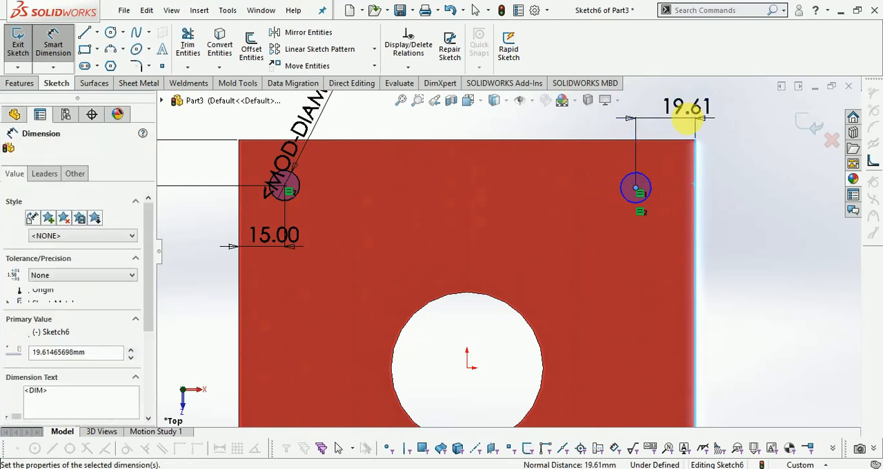
pyautogui.write('15')
pyautogui.press('Return')
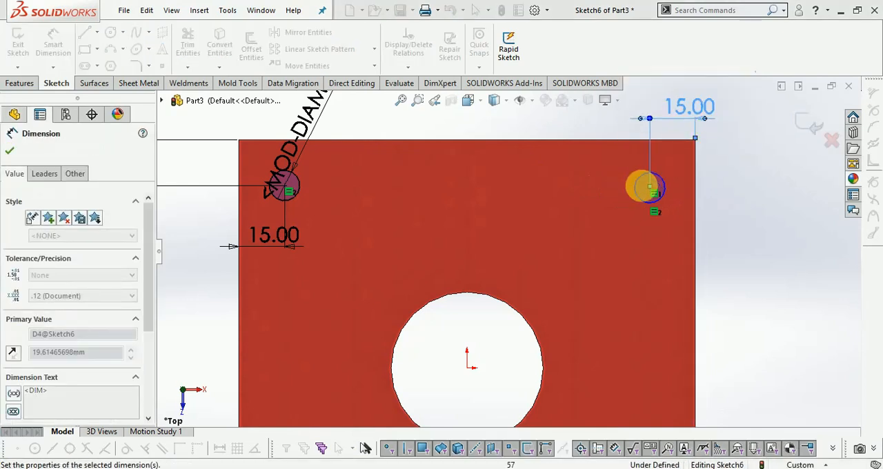
pyautogui.press('Escape')
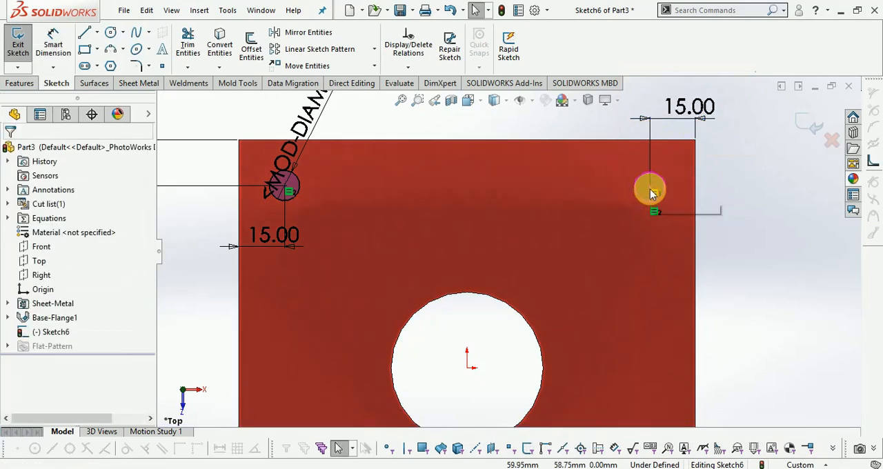
pyautogui.click(651, 188)
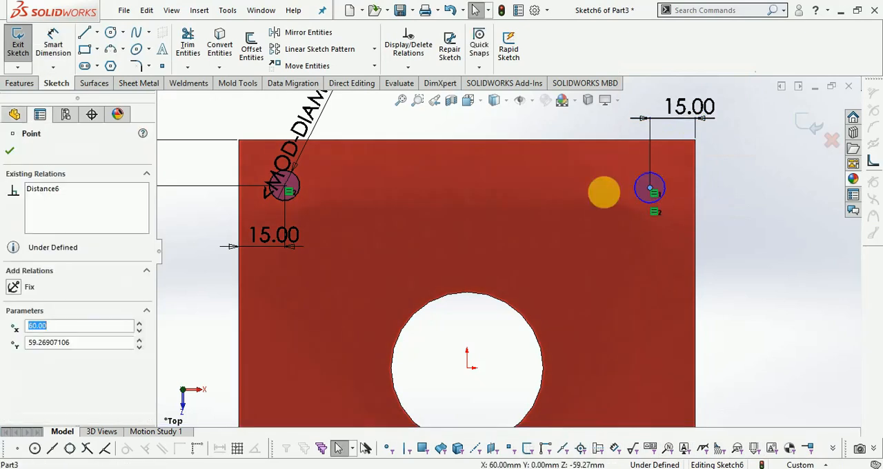
pyautogui.keyDown('ctrl'); pyautogui.click(285, 188); pyautogui.keyUp('ctrl')
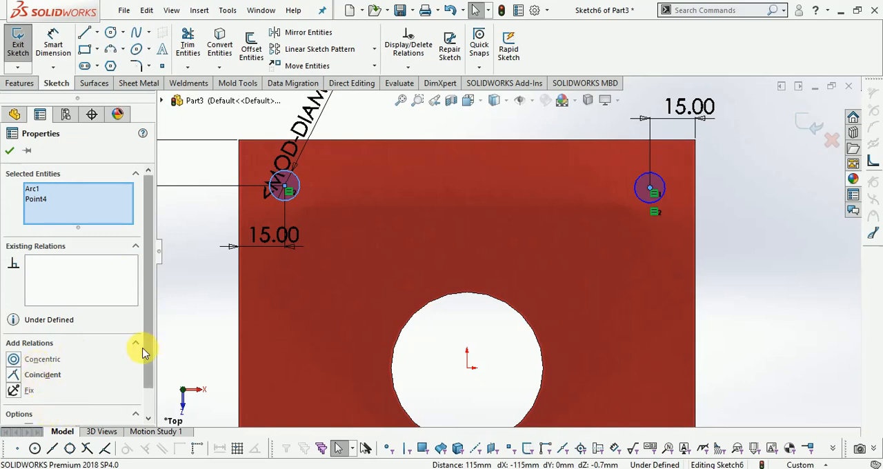
pyautogui.moveTo(148, 349); pyautogui.dragTo(138, 405)
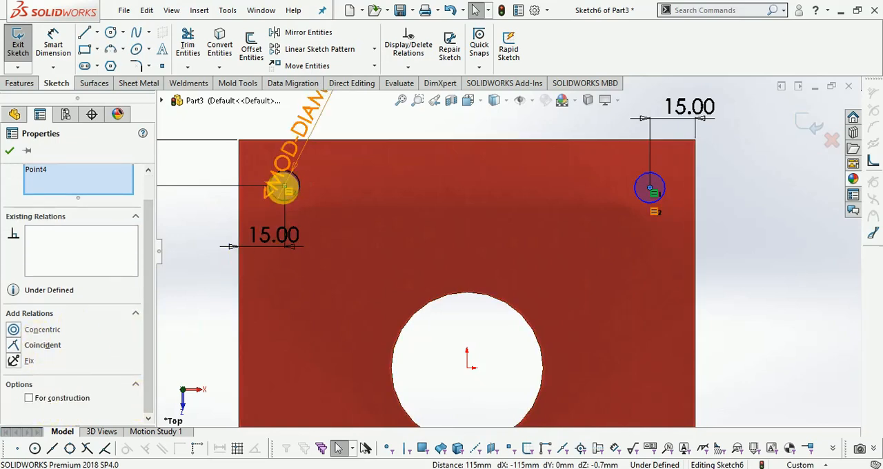
pyautogui.click(10, 151)
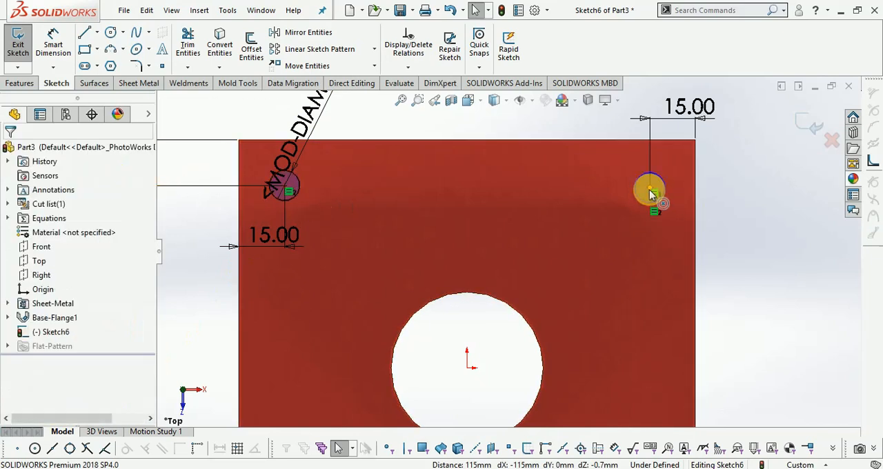
# - Apply a Horizontal relation between the centre points of the upper-left and upper-right circles
pyautogui.click(650, 192)
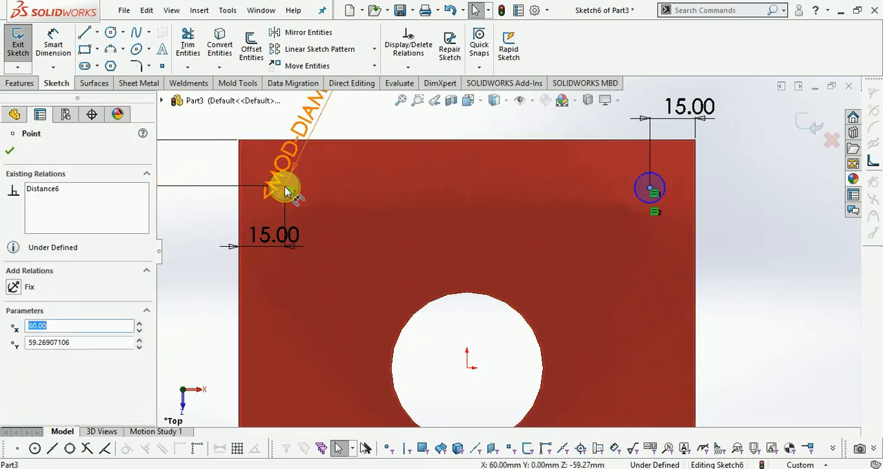
pyautogui.scroll(-5, 286, 187)
pyautogui.click(431, 230)
pyautogui.scroll(5, 330, 277)
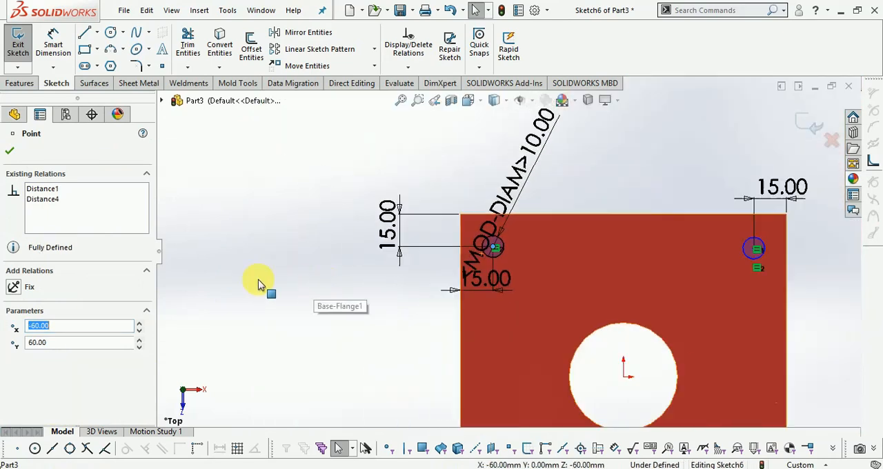
pyautogui.scroll(-3, 686, 250)
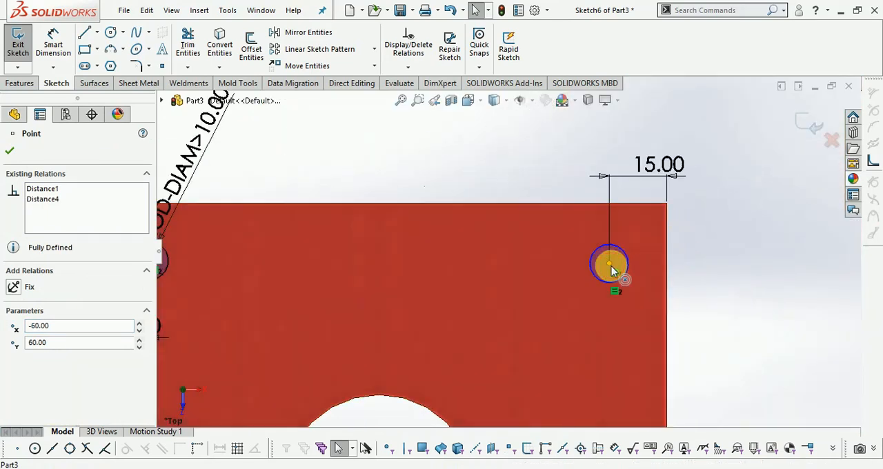
pyautogui.keyDown('ctrl'); pyautogui.click(612, 266); pyautogui.keyUp('ctrl')
pyautogui.click(41, 359)
pyautogui.scroll(5, 520, 249)
pyautogui.scroll(-5, 495, 253)
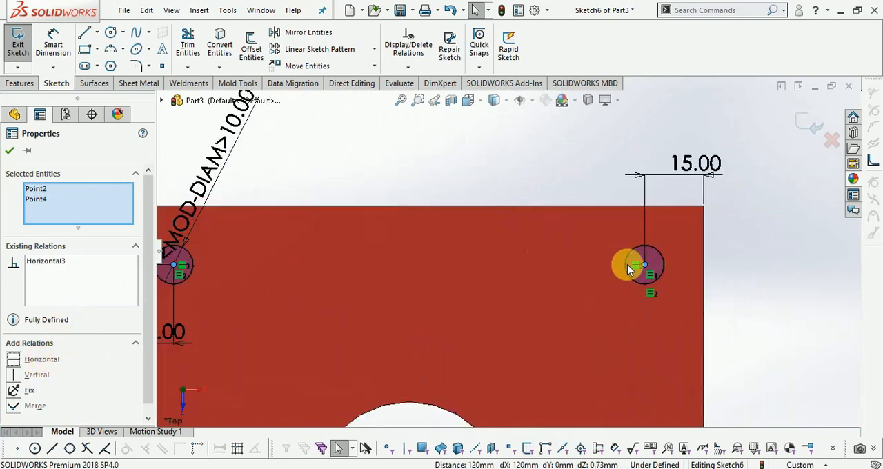
pyautogui.click(647, 269)
pyautogui.scroll(4, 611, 179)
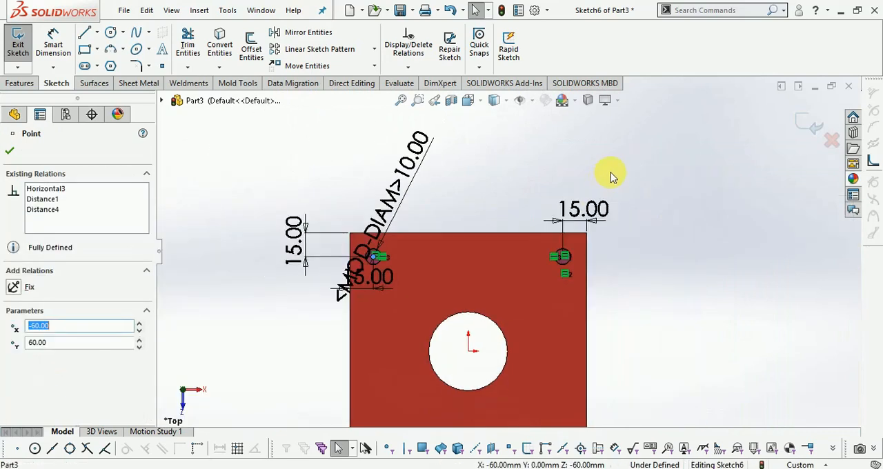
pyautogui.scroll(-4, 546, 273)
pyautogui.press('Escape')
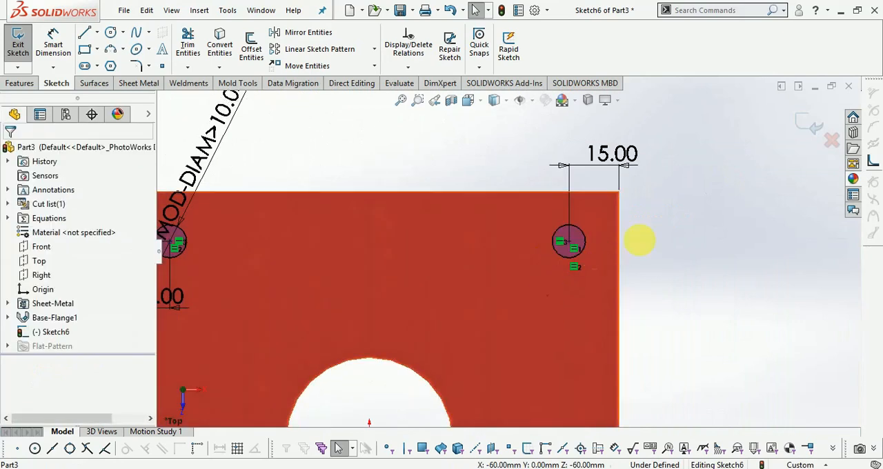
# - Apply a Vertical relation between the centre points of the upper-right and lower-right circles
pyautogui.click(570, 241)
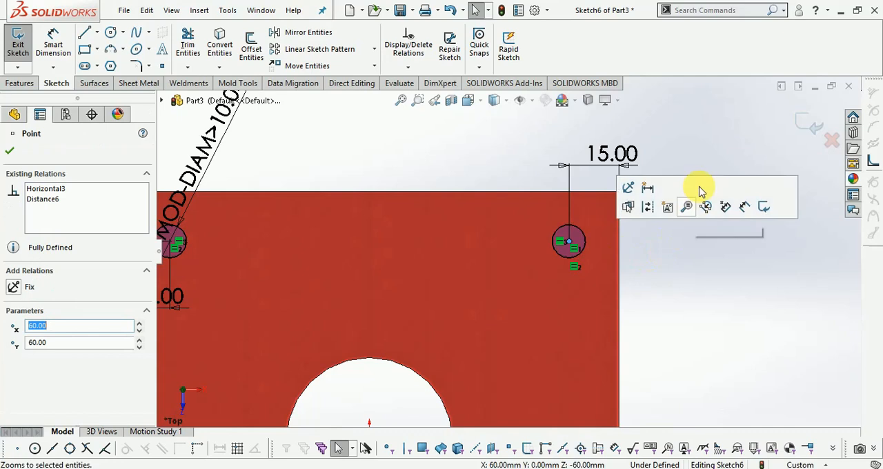
pyautogui.click(694, 209)
pyautogui.scroll(-5, 503, 343)
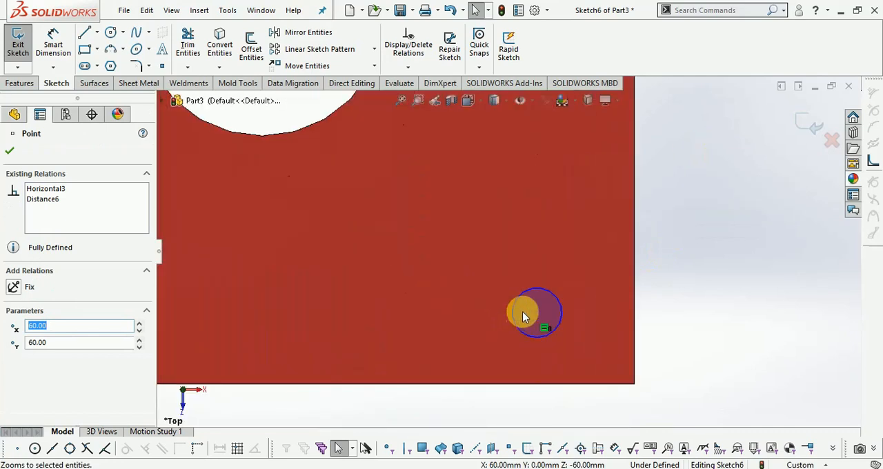
pyautogui.keyDown('ctrl'); pyautogui.click(538, 317); pyautogui.keyUp('ctrl')
pyautogui.scroll(4, 601, 333)
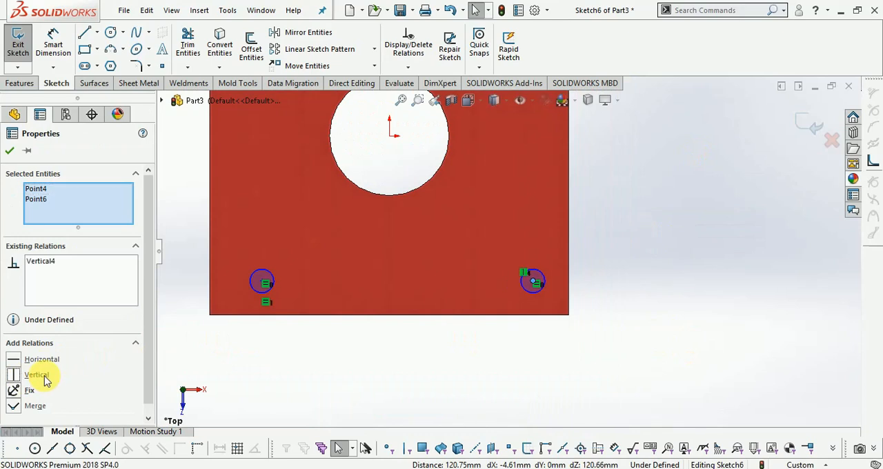
# - Dimension the lower-right circle's centre 15 mm from the plate's bottom edge
pyautogui.scroll(2, 511, 348)
pyautogui.scroll(-4, 402, 247)
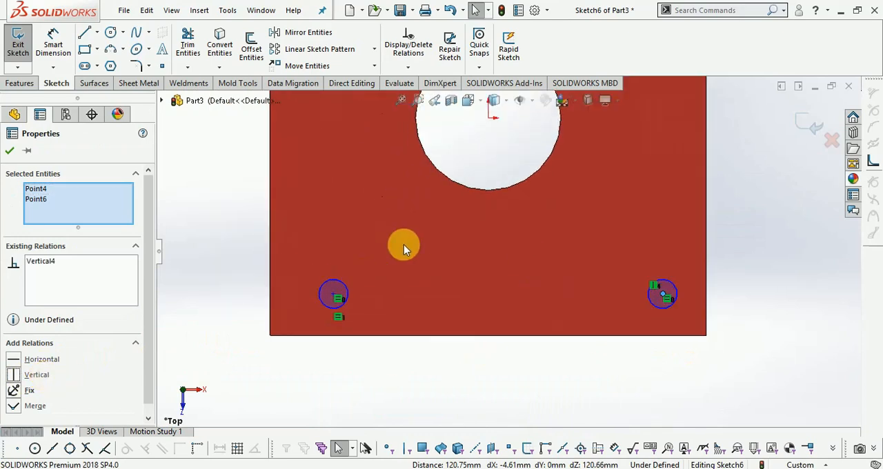
pyautogui.click(54, 42)
pyautogui.click(636, 278)
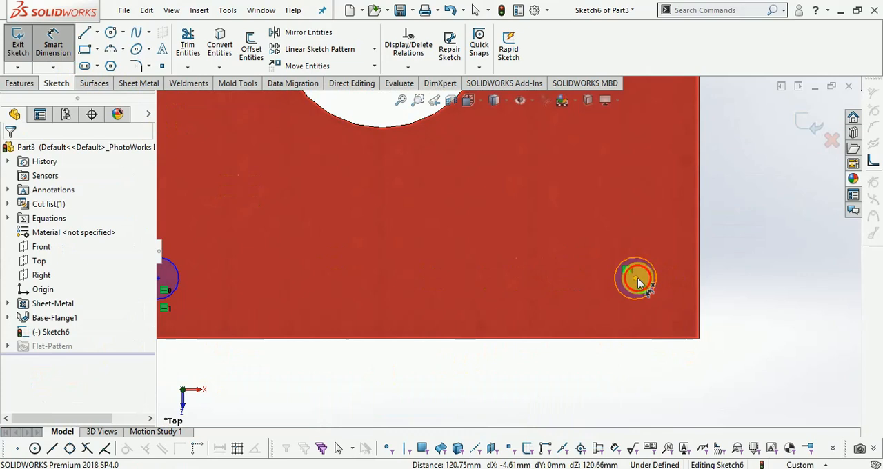
pyautogui.click(638, 337)
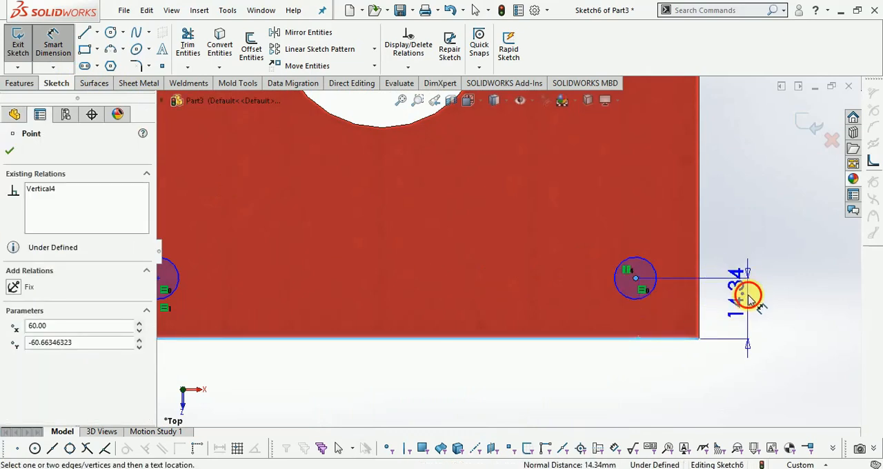
pyautogui.click(758, 305)
pyautogui.write('15')
pyautogui.press('Return')
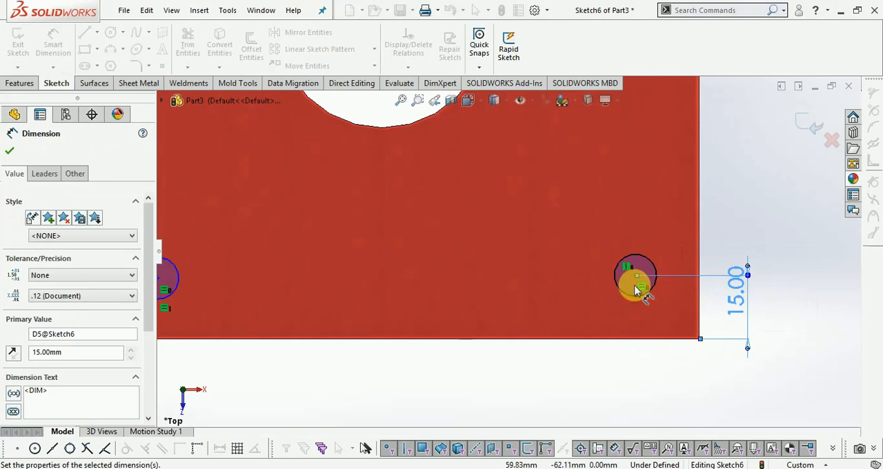
pyautogui.press('Escape')
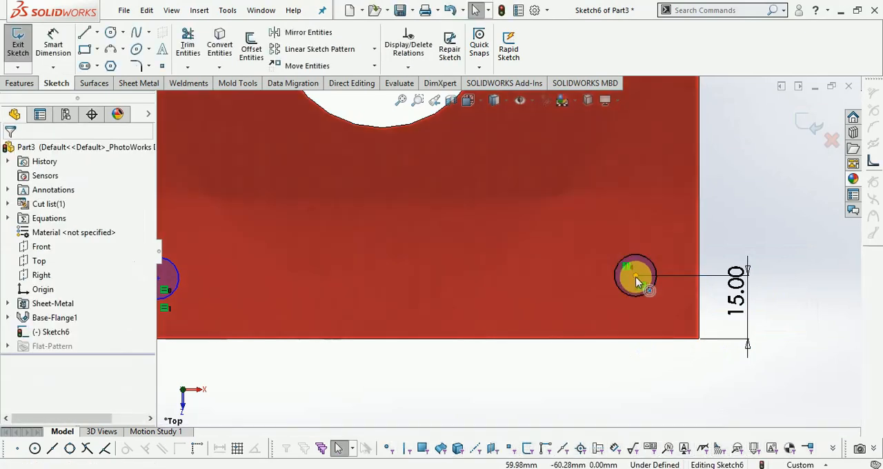
# - Apply a Horizontal relation between the centre points of the lower-right and lower-left circles
pyautogui.click(636, 279)
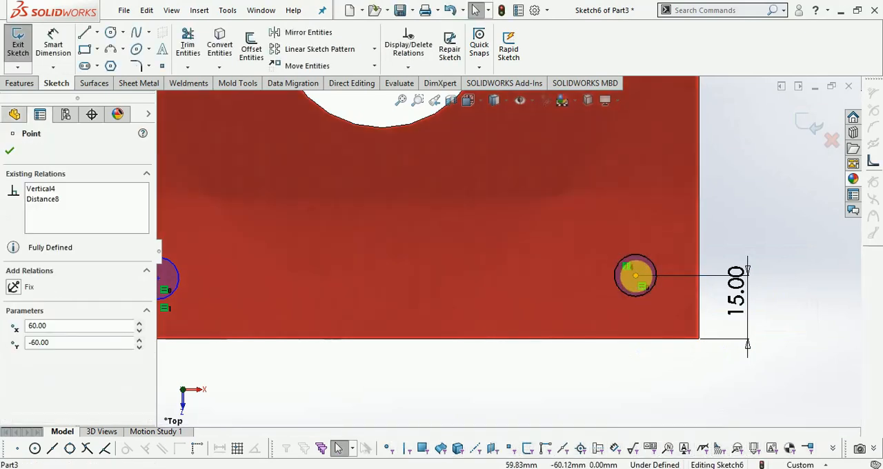
pyautogui.scroll(4, 720, 331)
pyautogui.scroll(-5, 417, 268)
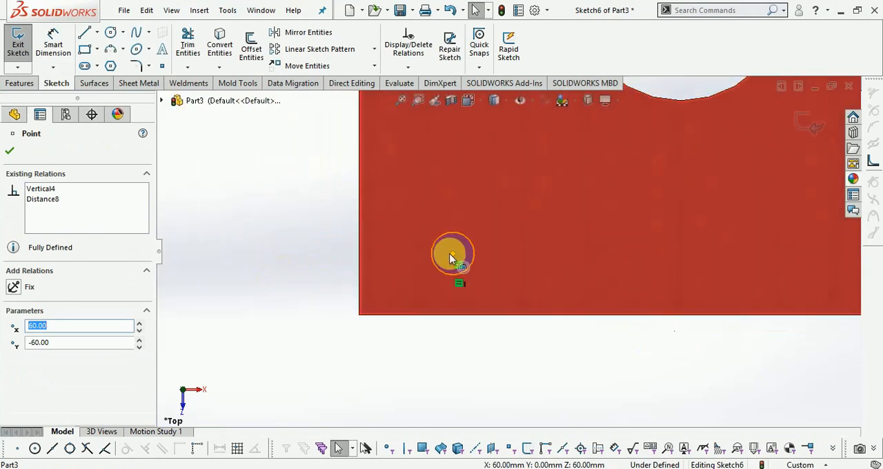
pyautogui.keyDown('ctrl'); pyautogui.click(452, 254); pyautogui.keyUp('ctrl')
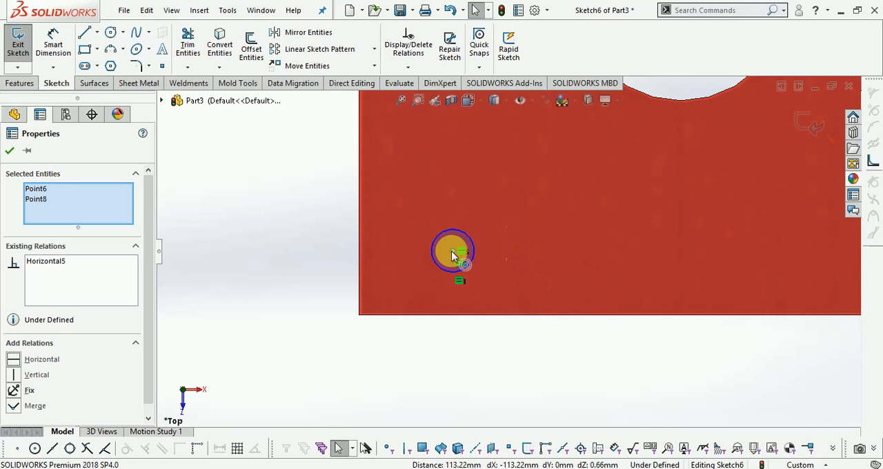
pyautogui.click(452, 252)
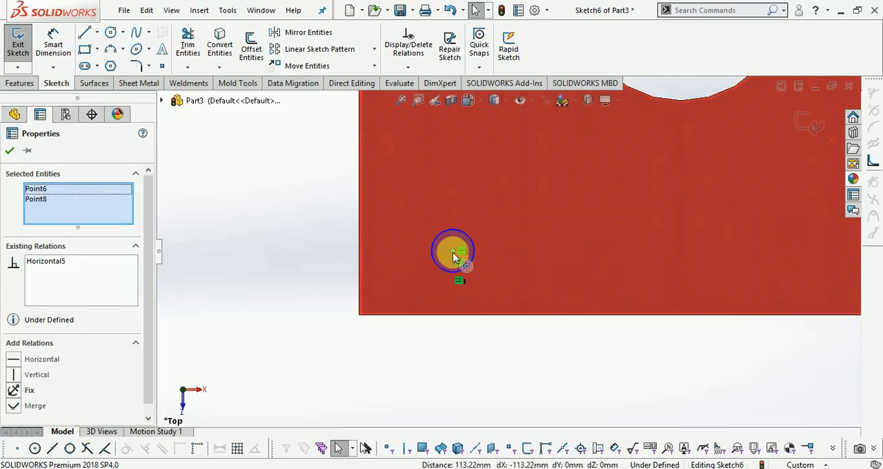
pyautogui.press('Escape')
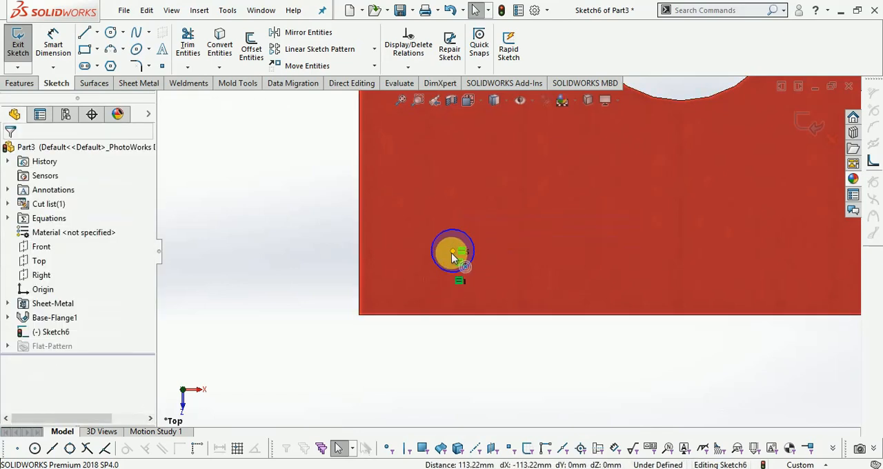
pyautogui.click(452, 254)
pyautogui.press('f')
pyautogui.scroll(-8, 521, 183)
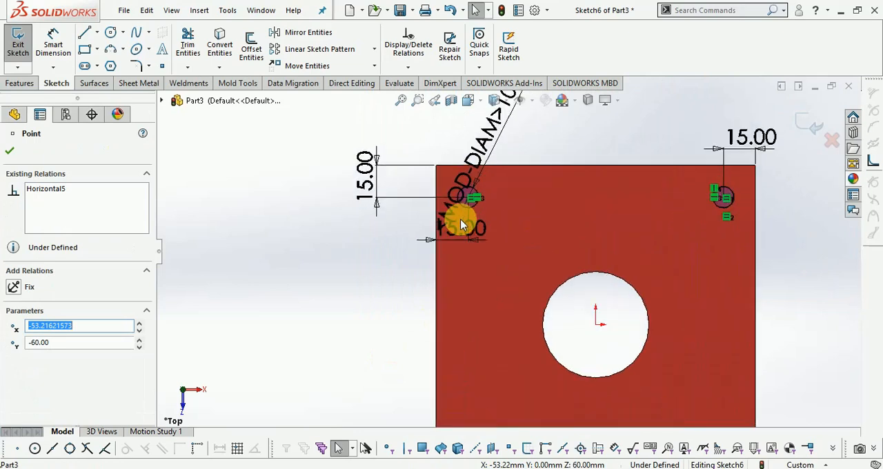
pyautogui.press('Escape')
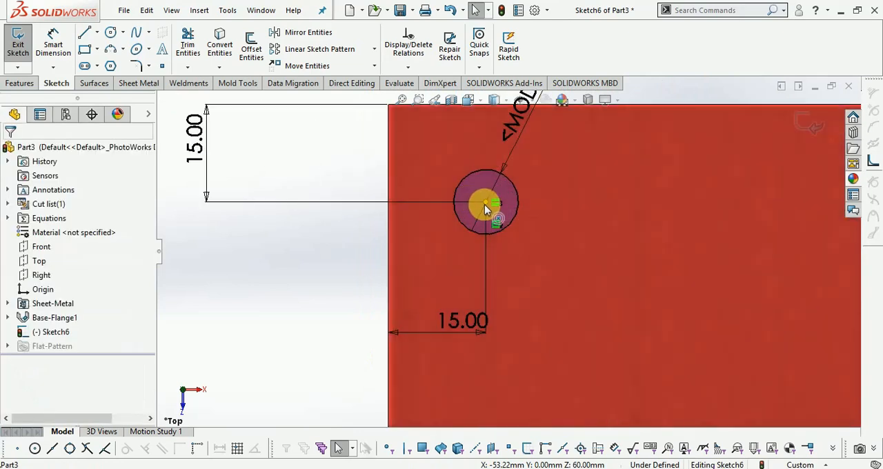
pyautogui.click(481, 205)
pyautogui.press('f')
pyautogui.scroll(-6, 475, 308)
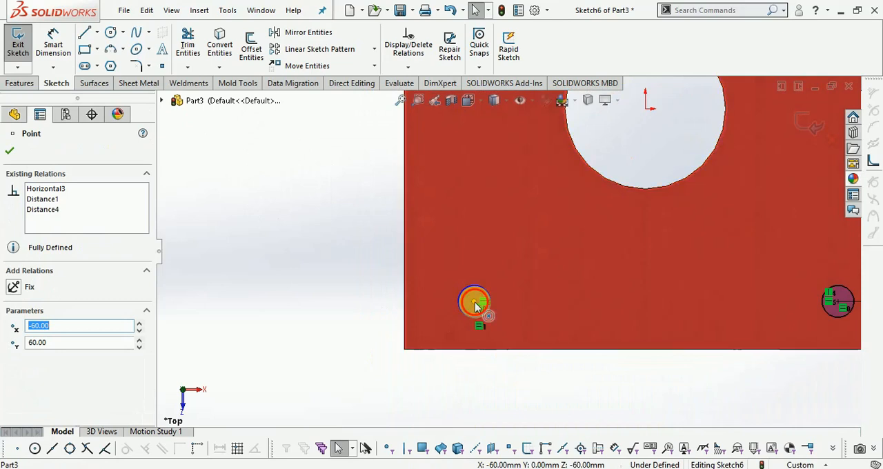
pyautogui.click(475, 307)
pyautogui.press('f')
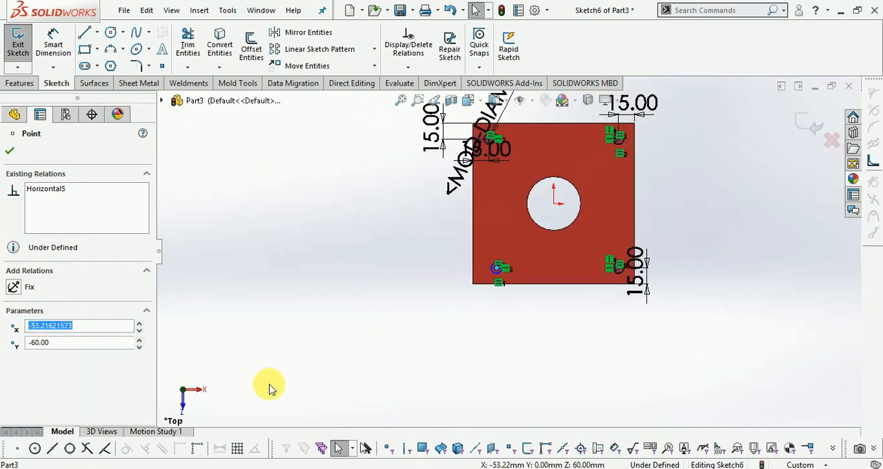
pyautogui.scroll(-4, 498, 125)
pyautogui.press('Escape')
# - Apply a Vertical relation between the centre points of the upper-left and lower-left circles, and exit the sketch
pyautogui.scroll(-2, 476, 142)
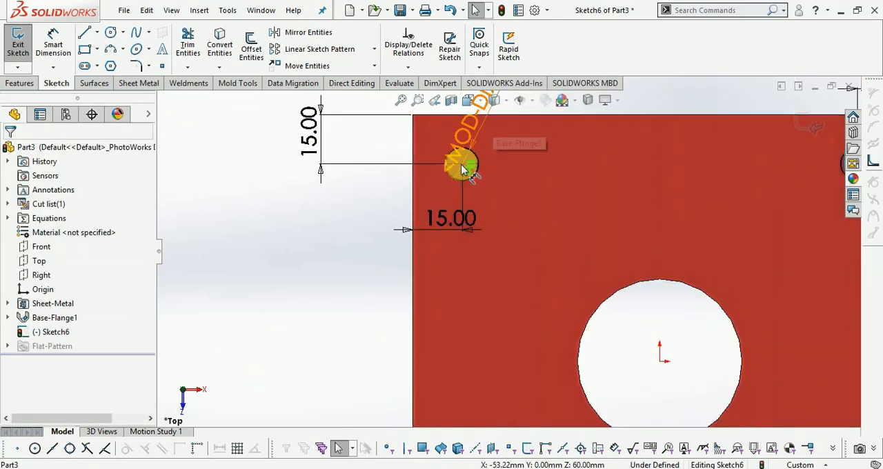
pyautogui.scroll(-2, 467, 169)
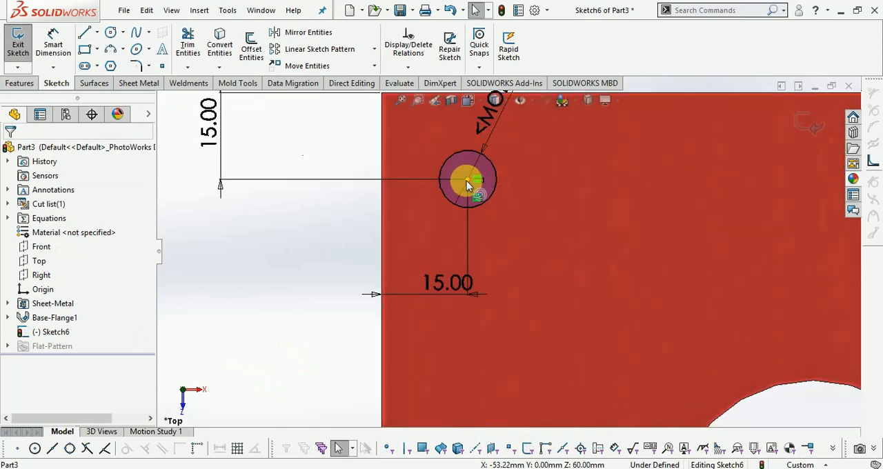
pyautogui.click(468, 181)
pyautogui.scroll(6, 331, 203)
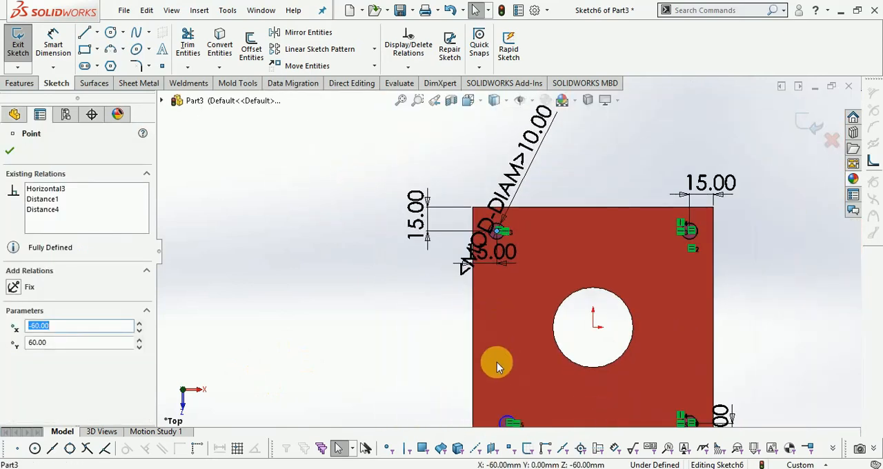
pyautogui.scroll(-5, 561, 354)
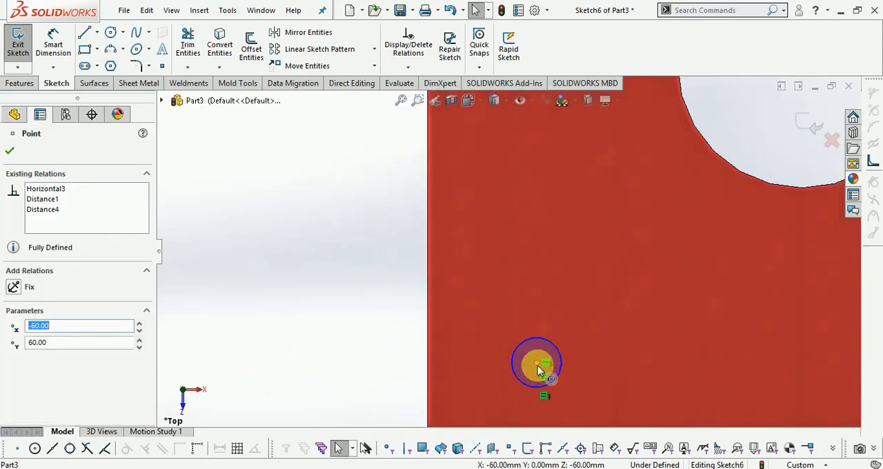
pyautogui.keyDown('ctrl'); pyautogui.click(538, 365); pyautogui.keyUp('ctrl')
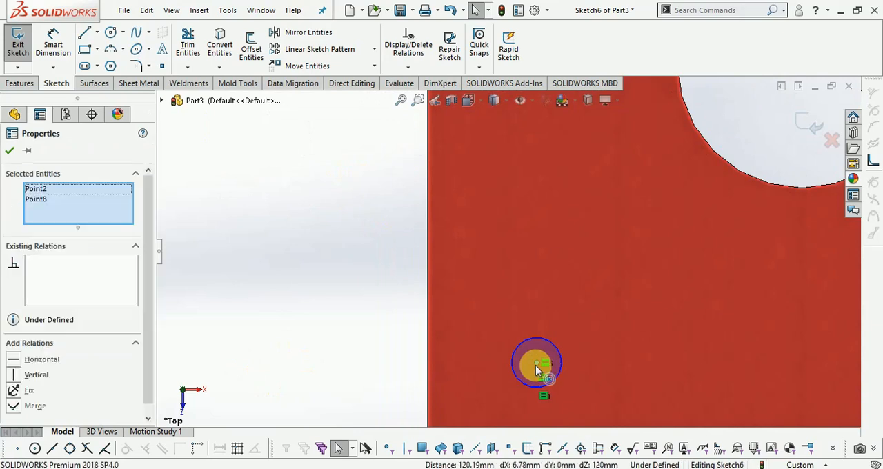
pyautogui.click(33, 376)
pyautogui.scroll(3, 321, 369)
pyautogui.scroll(-4, 584, 262)
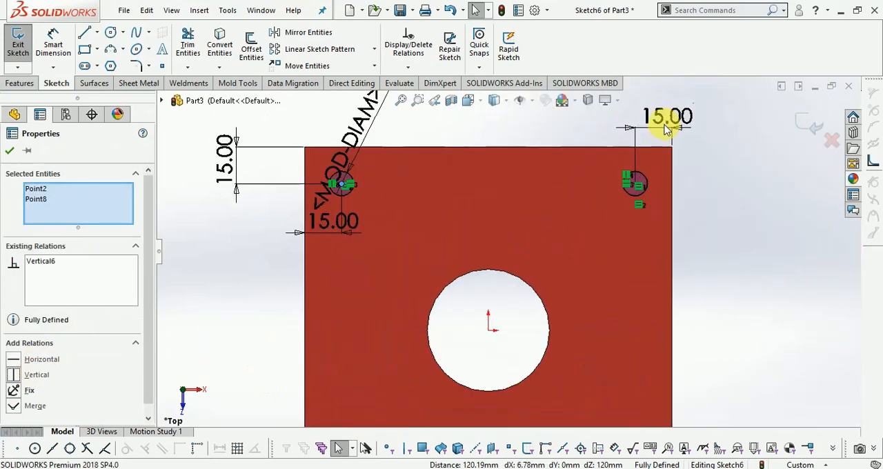
pyautogui.scroll(3, 663, 131)
pyautogui.click(730, 228)
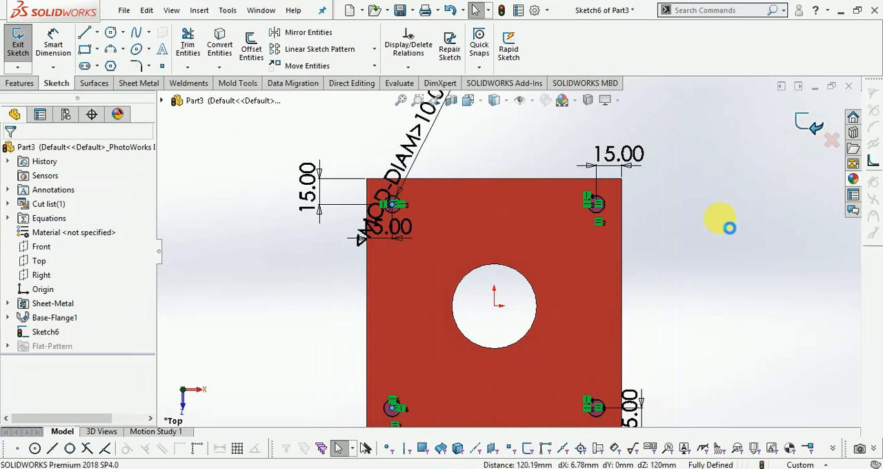
# - Cut the four corner circles through the plate with a 10 mm Blind Extruded Cut, keeping Normal cut enabled
pyautogui.click(140, 84)
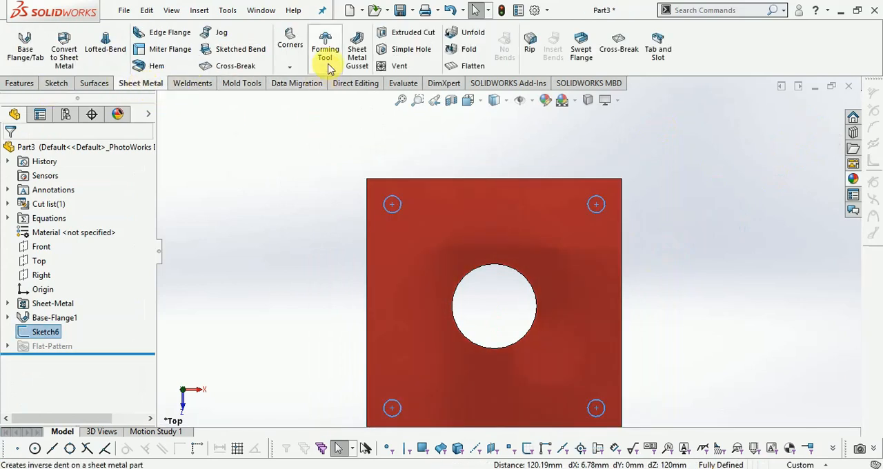
pyautogui.click(417, 40)
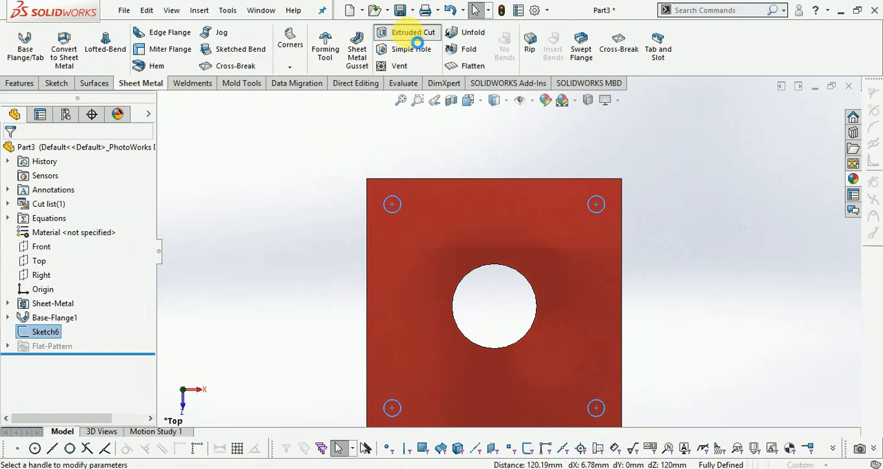
pyautogui.scroll(-3, 594, 235)
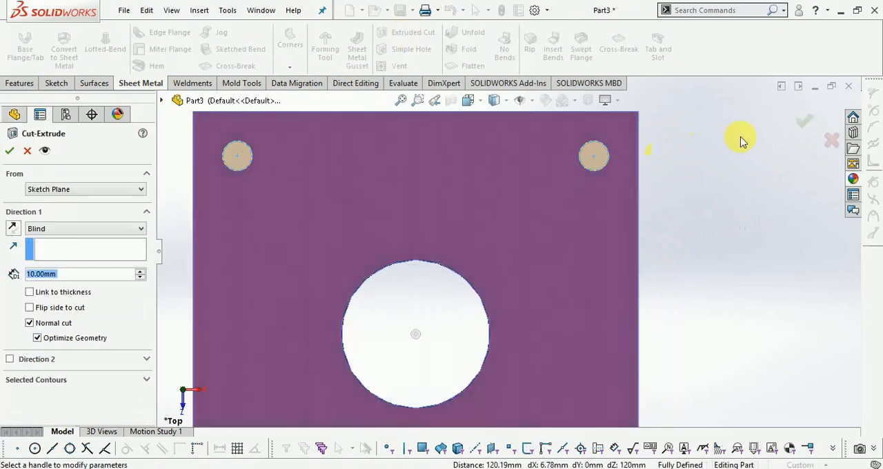
pyautogui.click(807, 126)
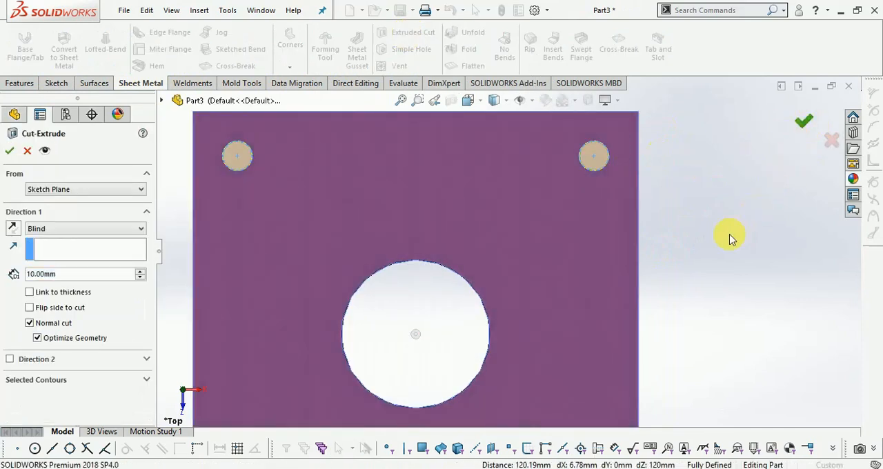
pyautogui.scroll(1, 712, 249)
pyautogui.click(710, 254)
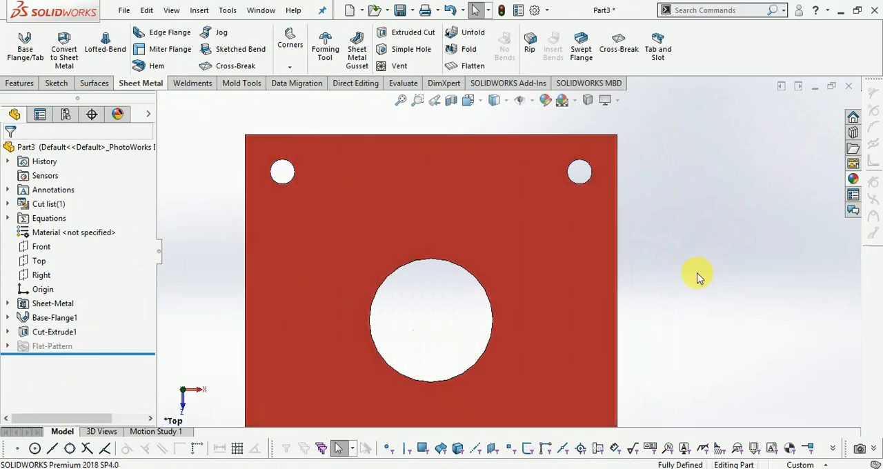
# - Switch to the isometric view and examine the whole plate with its corner holes
pyautogui.scroll(2, 695, 278)
pyautogui.press('f')
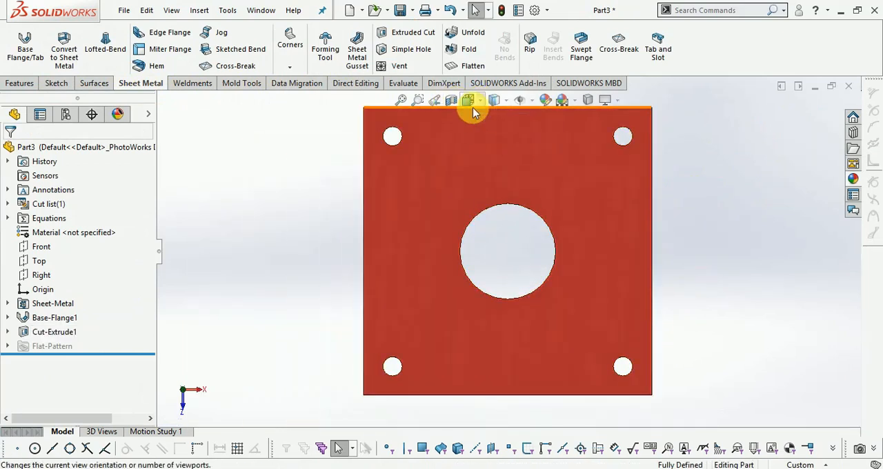
pyautogui.click(494, 100)
pyautogui.click(542, 133)
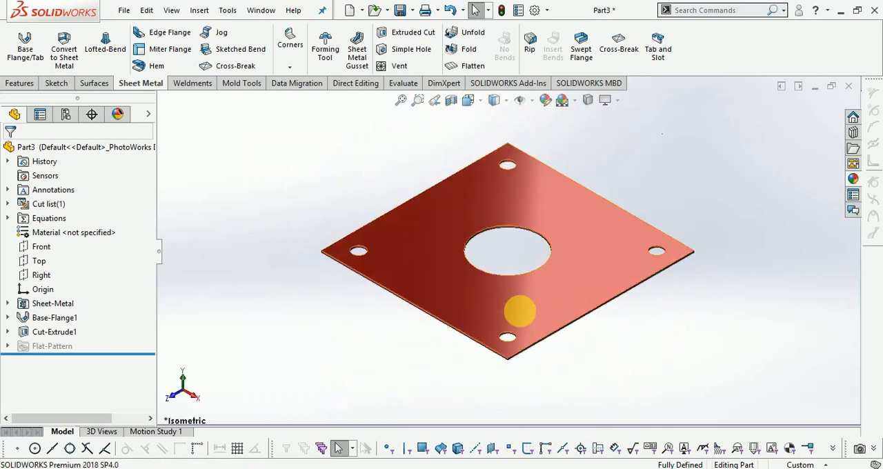
pyautogui.scroll(-3, 710, 193)
pyautogui.scroll(2, 708, 188)
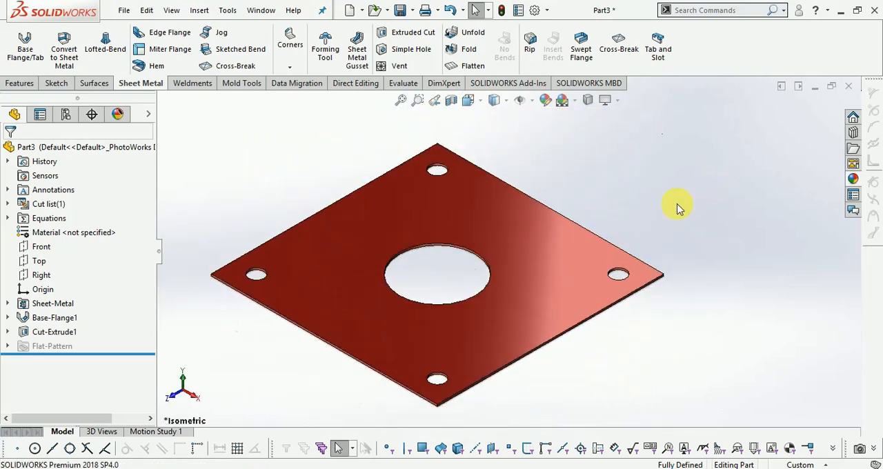
pyautogui.scroll(-2, 377, 253)
pyautogui.scroll(1, 441, 228)
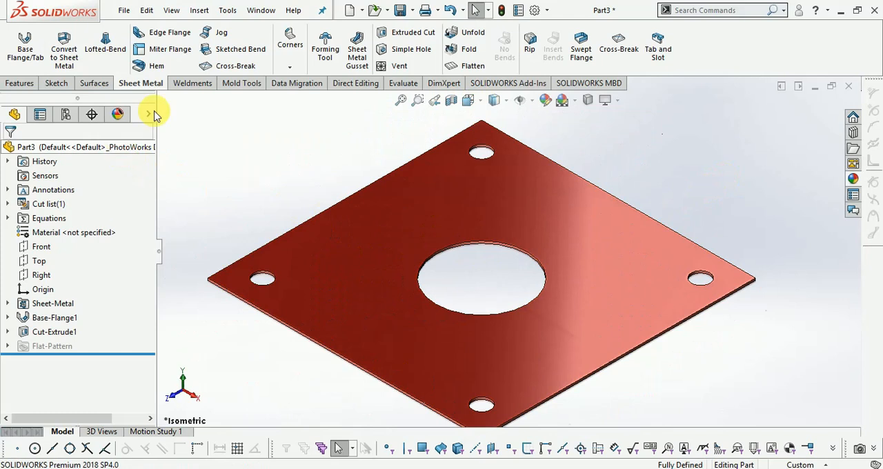
# - Start an Edge Flange on the plate's lower-right edge, pointing upward with a length of about 16 mm
pyautogui.click(163, 34)
pyautogui.scroll(-2, 571, 414)
pyautogui.scroll(-3, 562, 414)
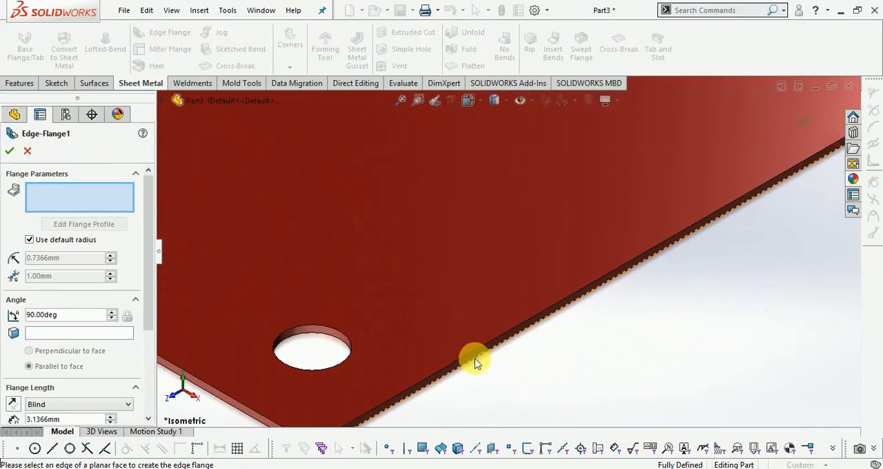
pyautogui.click(464, 356)
pyautogui.scroll(2, 553, 340)
pyautogui.scroll(1, 554, 338)
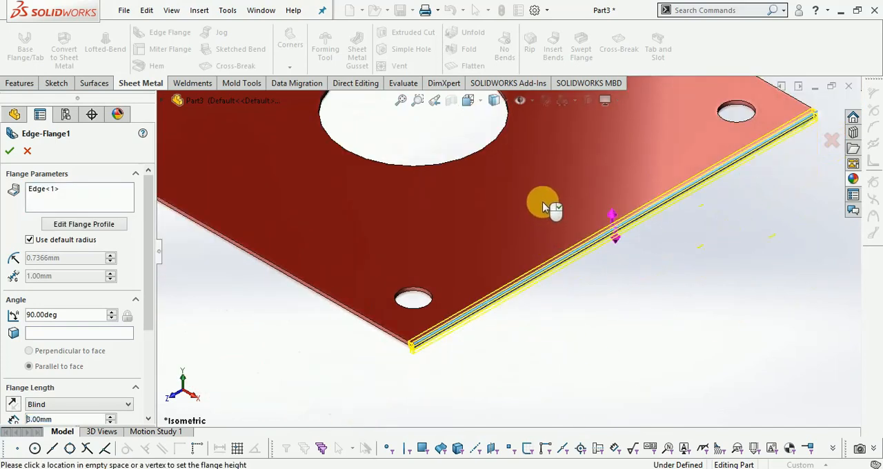
pyautogui.click(536, 178)
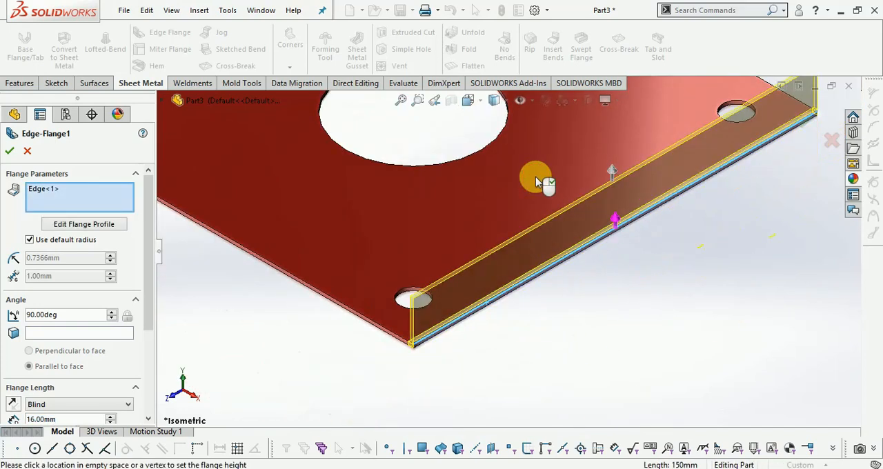
pyautogui.scroll(4, 673, 329)
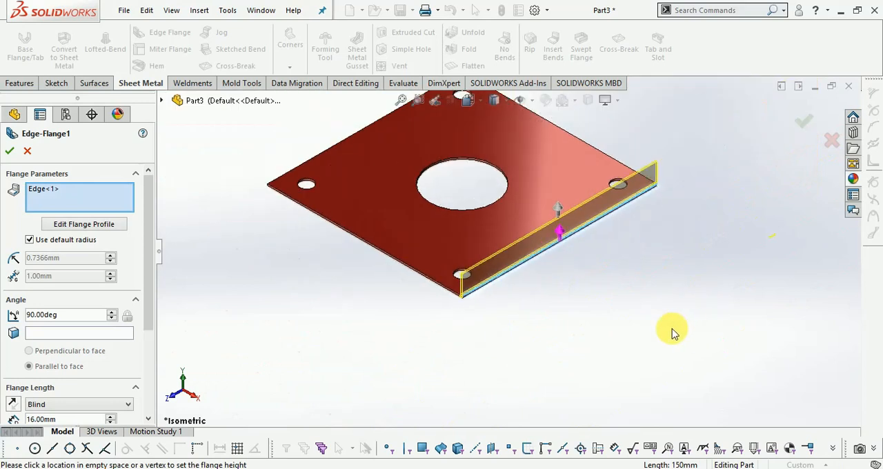
# - Add the plate's opposite, upper-left edge to the same Edge Flange
pyautogui.scroll(-5, 331, 144)
pyautogui.click(322, 235)
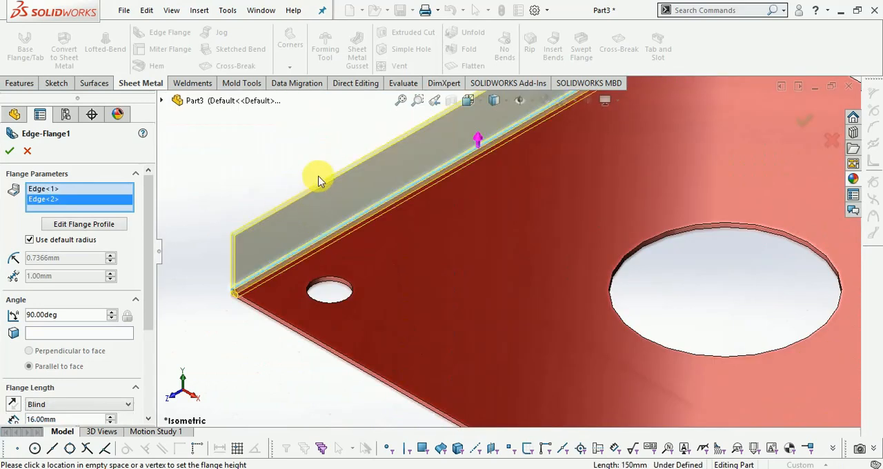
pyautogui.scroll(2, 236, 163)
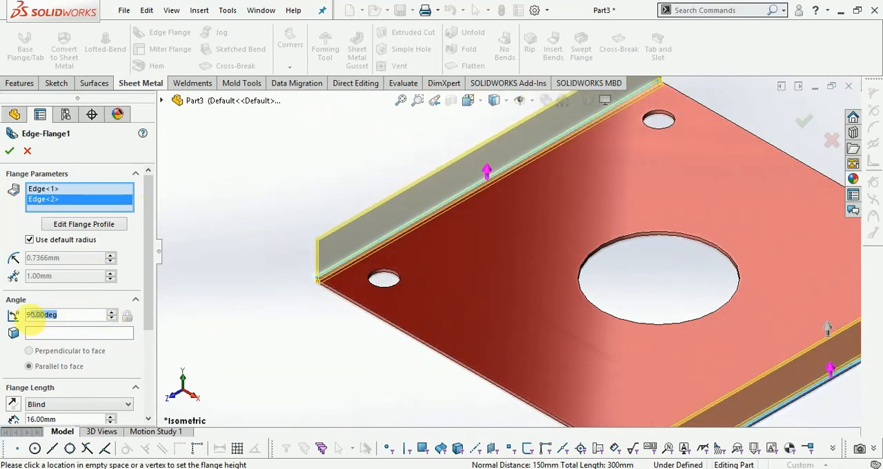
# - Set the flange angle to 45 degrees for both edges
pyautogui.moveTo(148, 297); pyautogui.dragTo(131, 340)
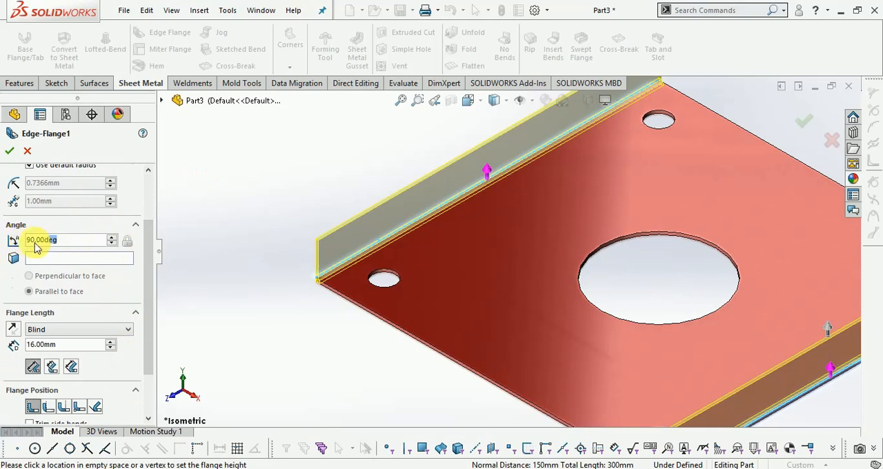
pyautogui.write('45')
pyautogui.press('Return')
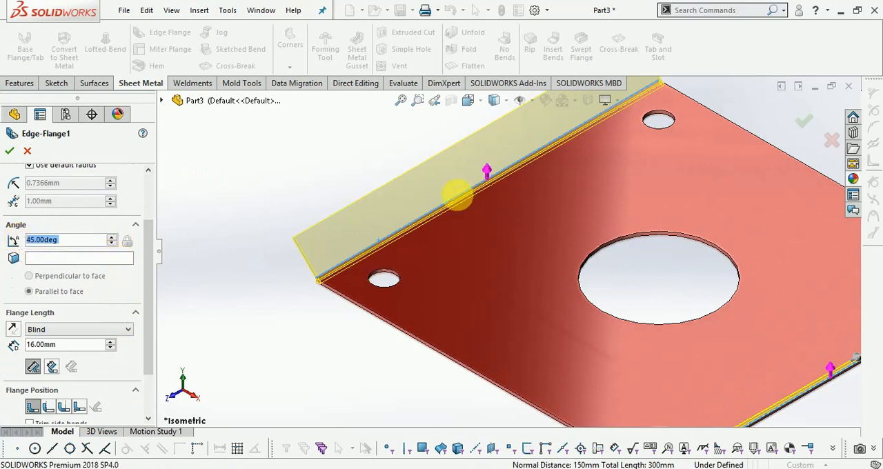
# - Examine the preview of both angled flanges from the side, from below and in isometric view
pyautogui.scroll(4, 458, 193)
pyautogui.moveTo(528, 332); pyautogui.dragTo(634, 270, button='middle')
pyautogui.scroll(-2, 540, 342)
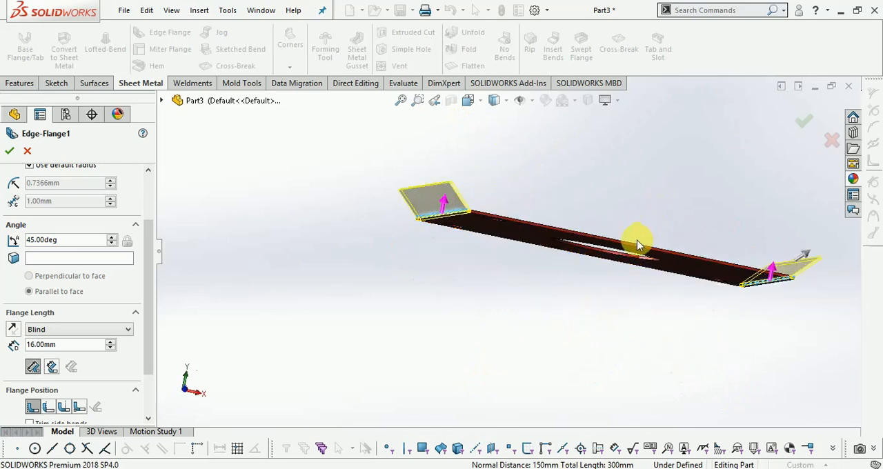
pyautogui.moveTo(598, 272); pyautogui.dragTo(586, 283, button='middle')
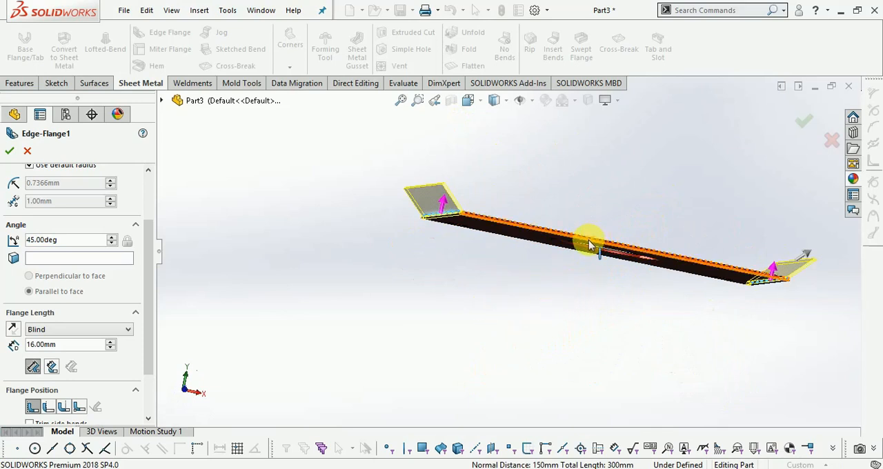
pyautogui.rightClick(487, 293)
pyautogui.click(418, 339)
pyautogui.scroll(1, 530, 301)
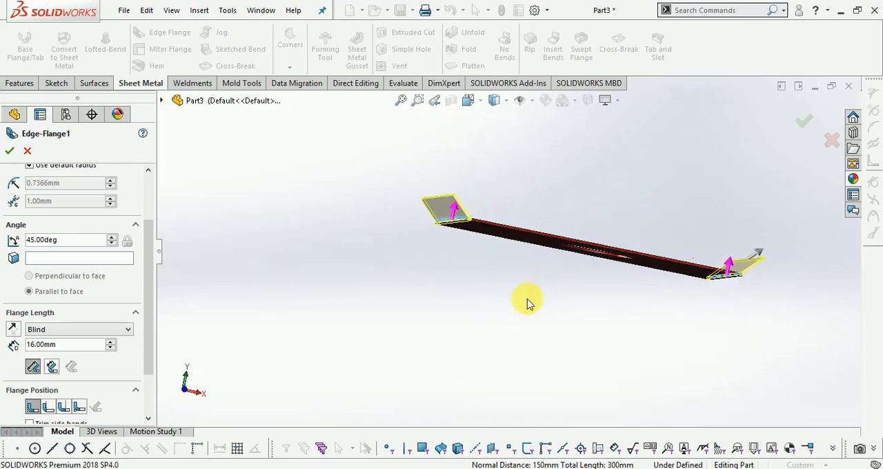
pyautogui.moveTo(465, 319); pyautogui.dragTo(601, 271, button='middle')
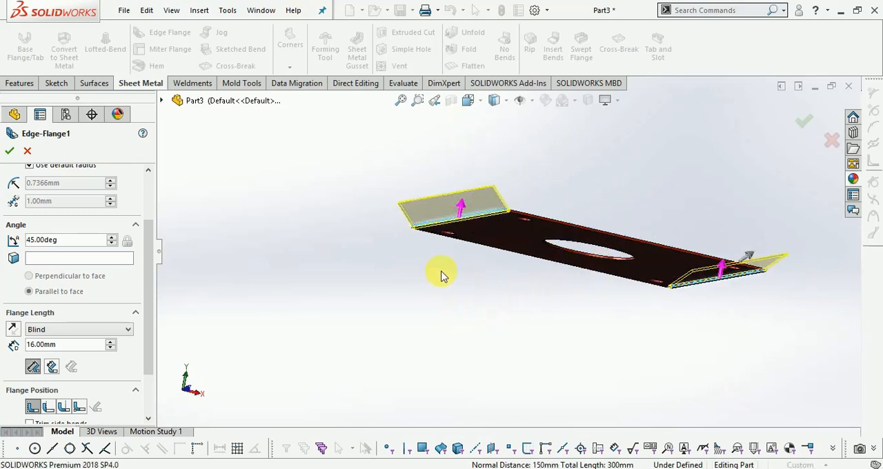
pyautogui.click(469, 100)
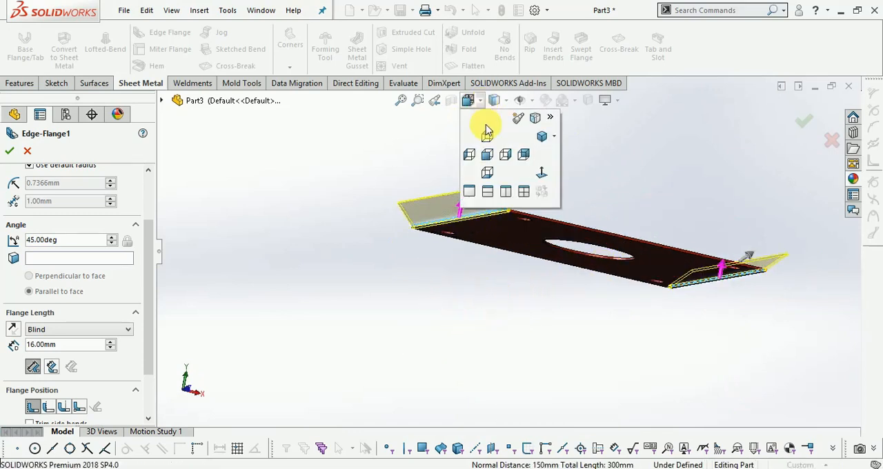
pyautogui.click(545, 138)
pyautogui.scroll(-4, 442, 250)
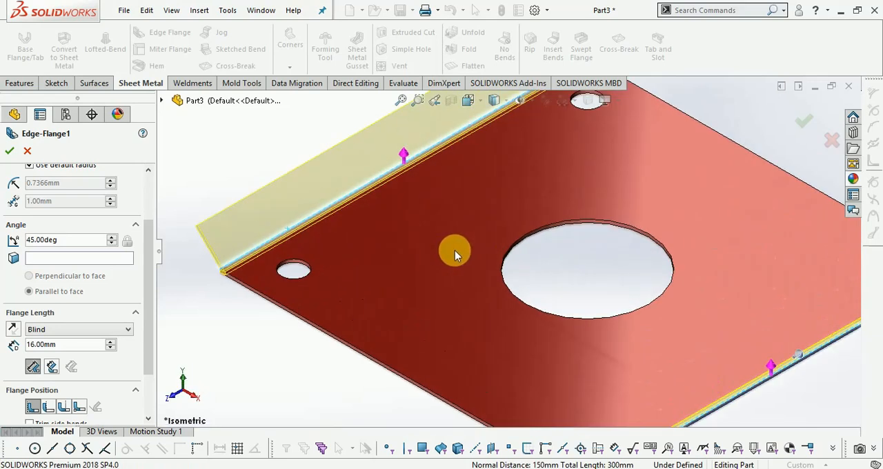
pyautogui.scroll(2, 455, 251)
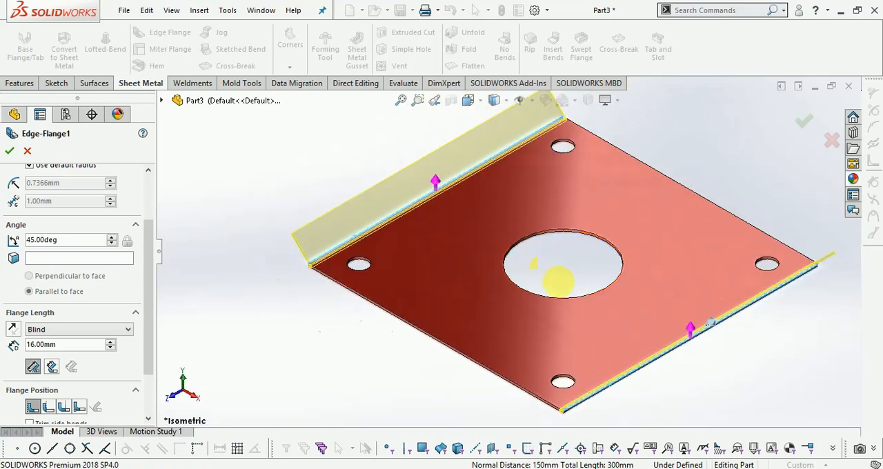
pyautogui.moveTo(560, 281); pyautogui.dragTo(560, 261, button='middle')
pyautogui.rightClick(693, 143)
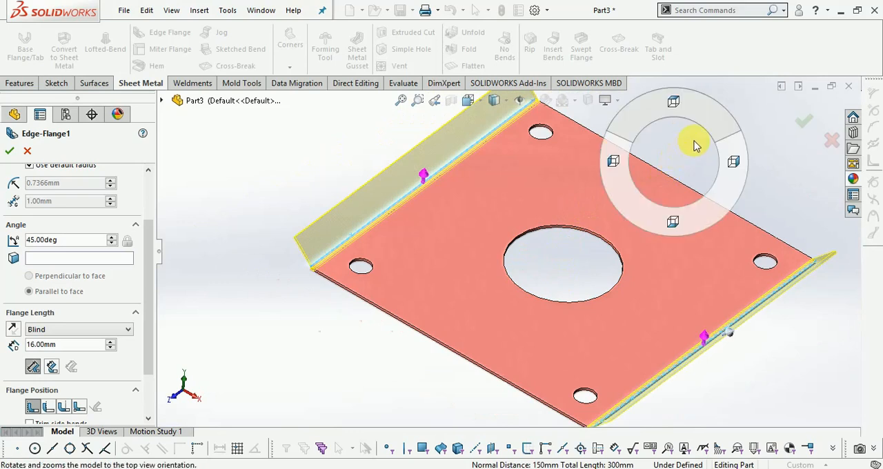
pyautogui.click(556, 263)
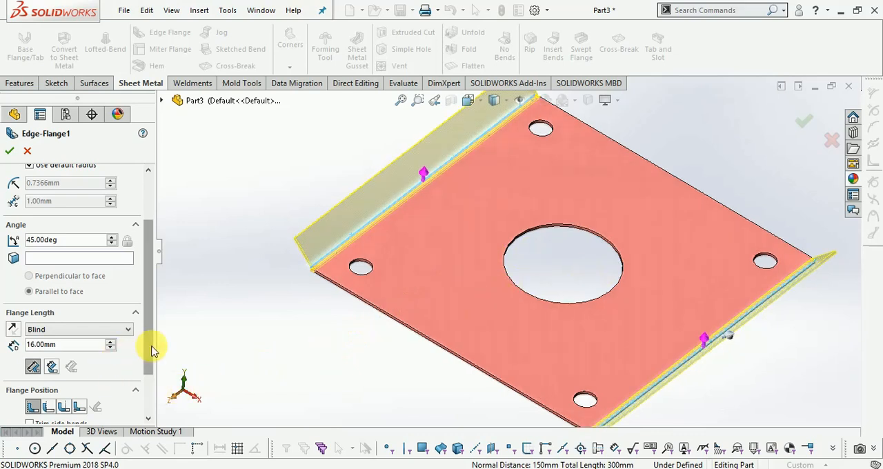
# - Set the Blind flange length to 75 mm and create the two edge flanges
pyautogui.moveTo(149, 350); pyautogui.dragTo(144, 375)
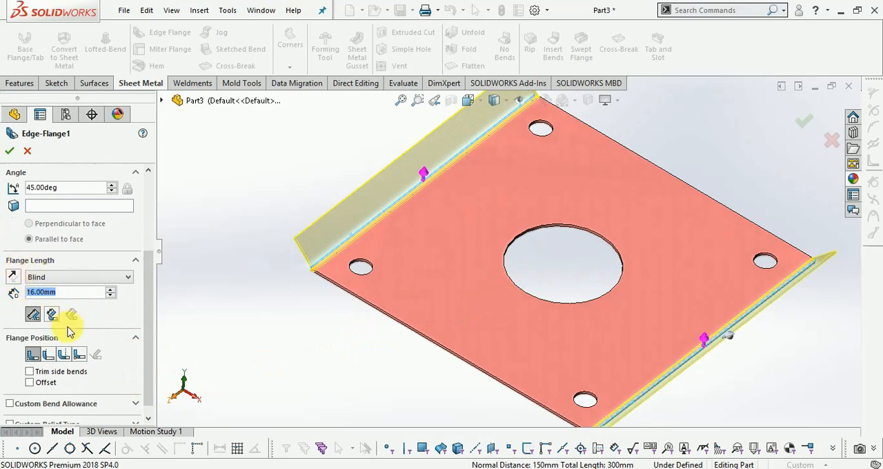
pyautogui.write('1')
pyautogui.press('BackSpace')
pyautogui.write('75.0')
pyautogui.press('Return')
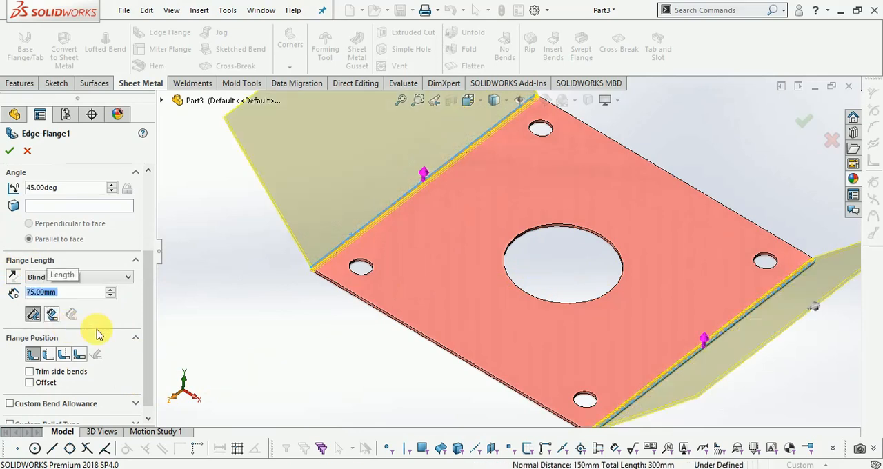
pyautogui.scroll(4, 384, 318)
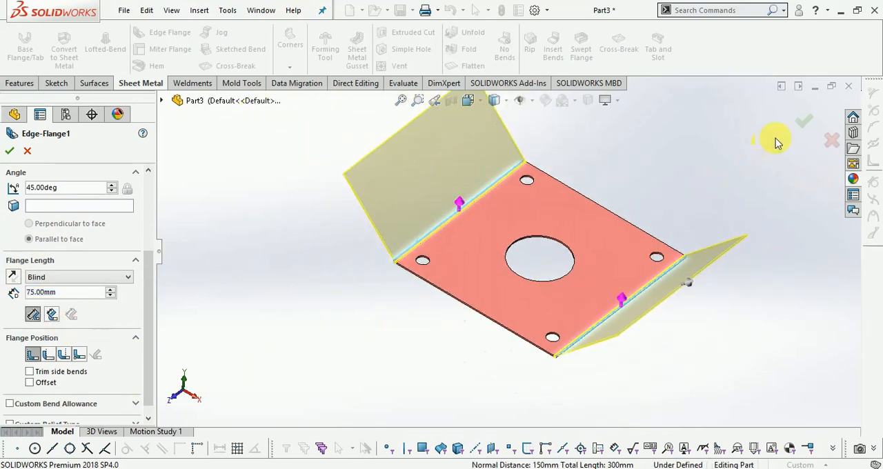
pyautogui.click(801, 125)
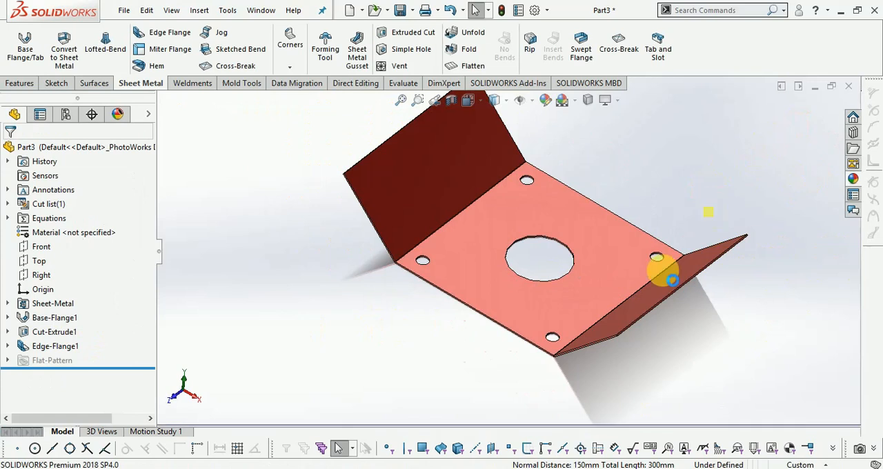
# - Start a sketch on the inner face of the flange on the plate's upper-left edge
pyautogui.moveTo(584, 241); pyautogui.dragTo(680, 316, button='middle')
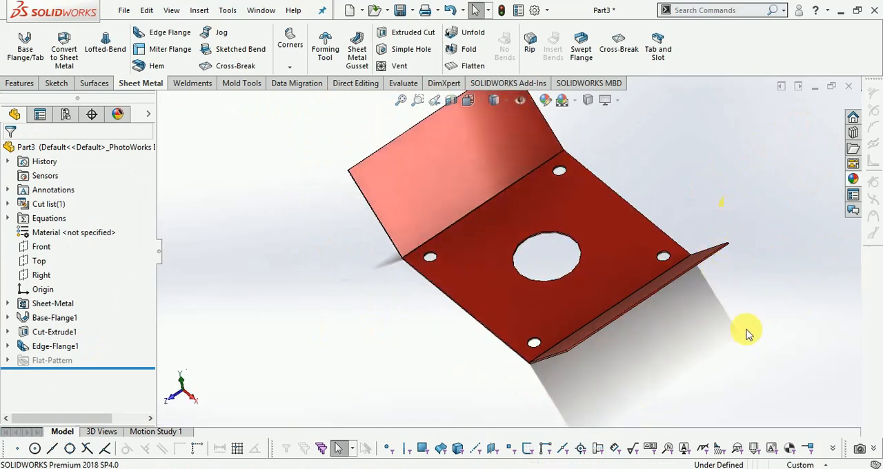
pyautogui.rightClick(715, 305)
pyautogui.click(773, 356)
pyautogui.moveTo(568, 368); pyautogui.dragTo(588, 401)
pyautogui.scroll(-2, 550, 183)
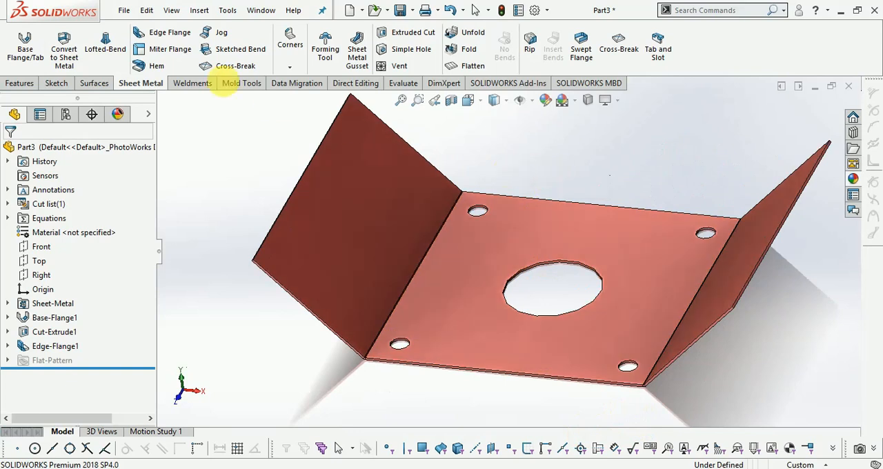
pyautogui.click(56, 83)
pyautogui.click(18, 39)
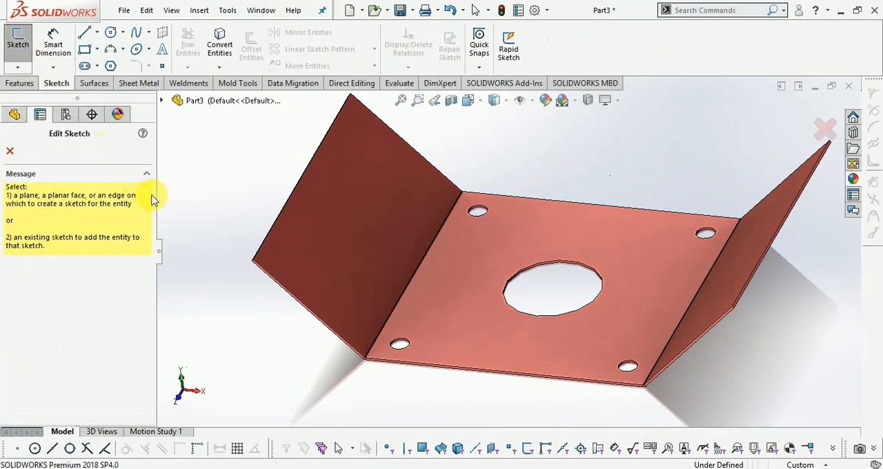
pyautogui.click(312, 220)
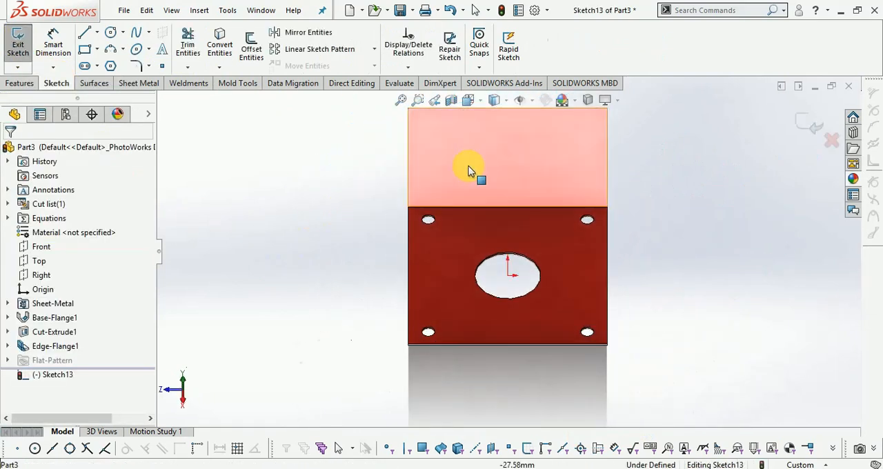
# - Sketch two corner rectangles, each about 34 mm high, at the two outer corners of the flange face
pyautogui.scroll(-5, 478, 153)
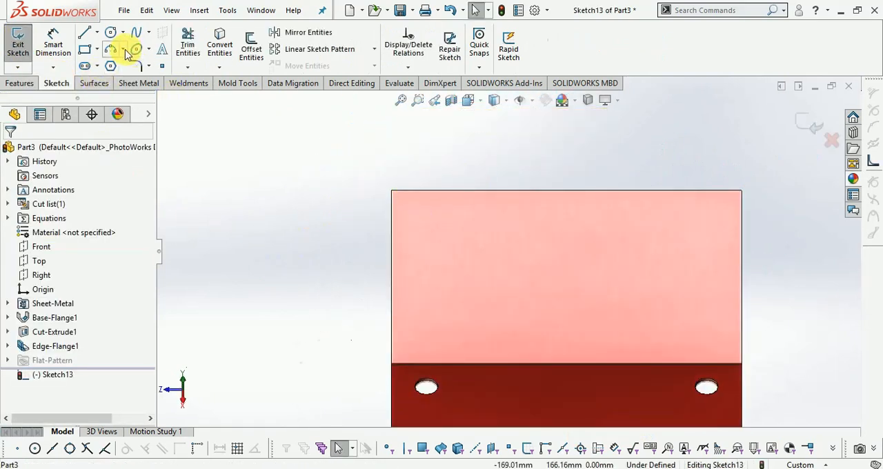
pyautogui.click(96, 51)
pyautogui.scroll(-3, 392, 194)
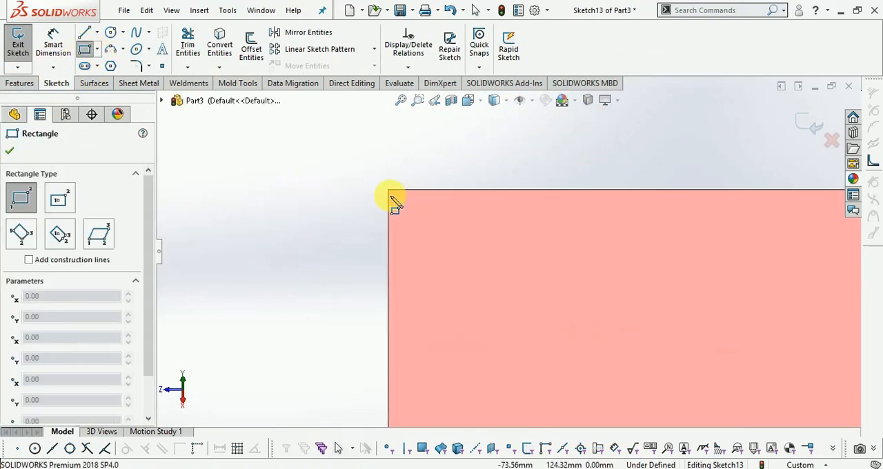
pyautogui.click(388, 191)
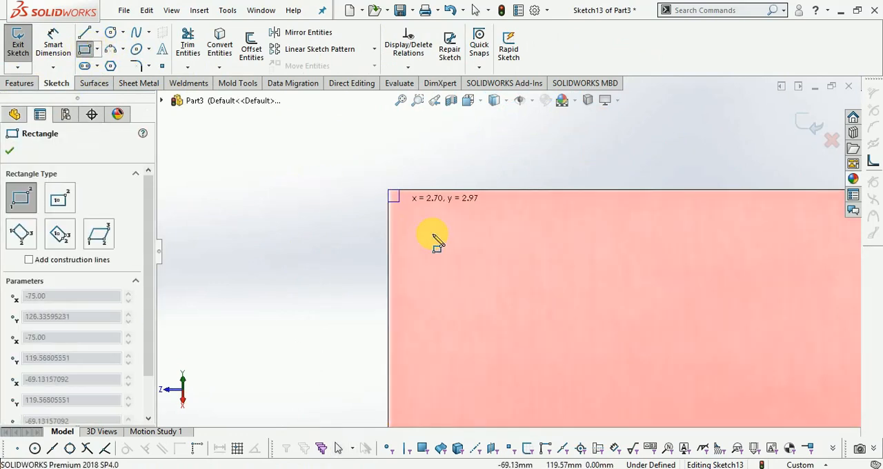
pyautogui.click(550, 330)
pyautogui.scroll(6, 524, 319)
pyautogui.scroll(-3, 615, 244)
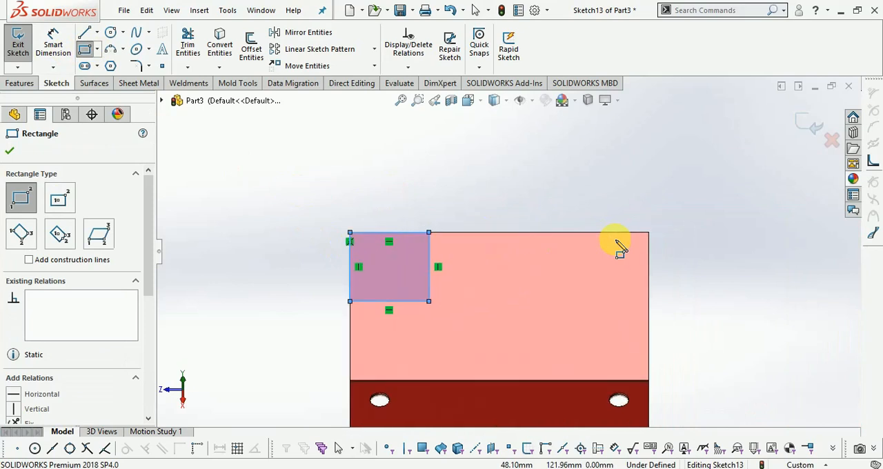
pyautogui.click(649, 233)
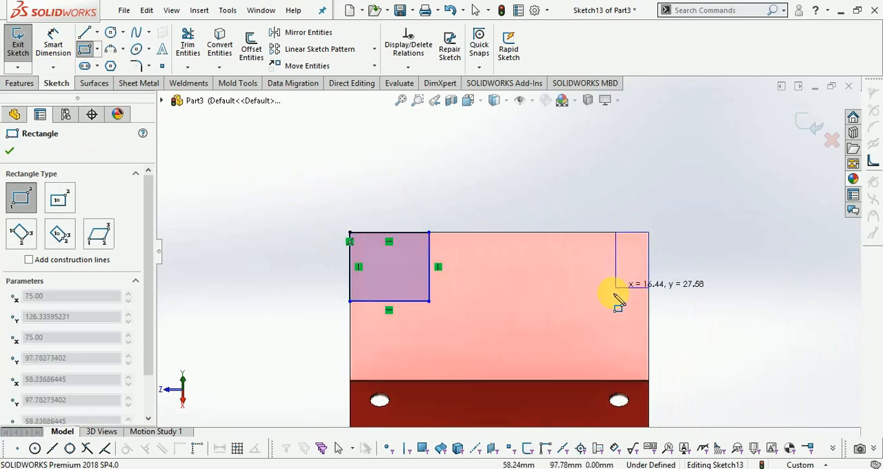
pyautogui.click(581, 301)
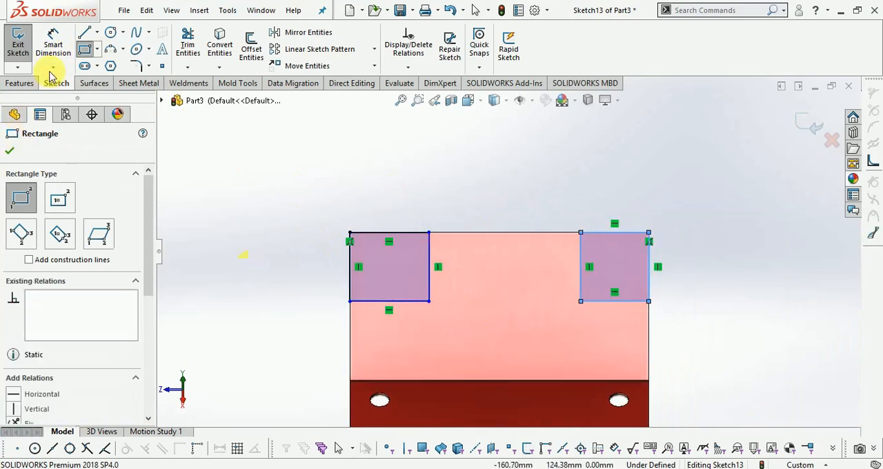
# - Dimension the left corner rectangle's height and set it to 30 mm
pyautogui.click(48, 43)
pyautogui.click(429, 272)
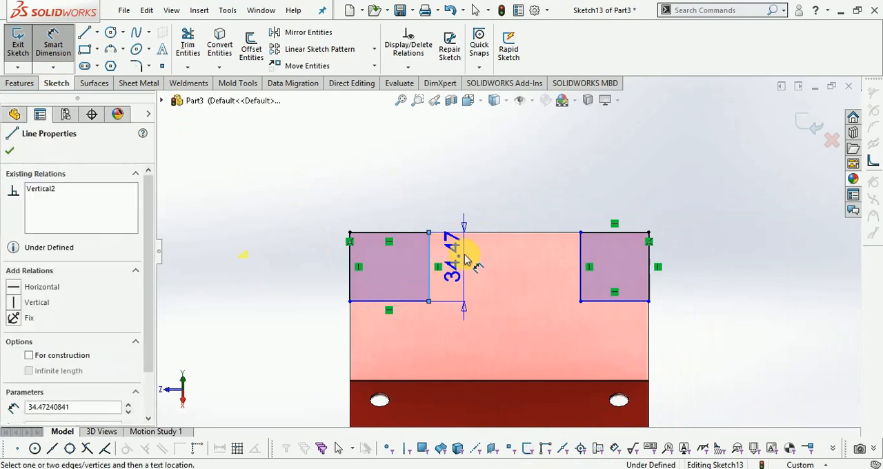
pyautogui.click(466, 193)
pyautogui.write('30')
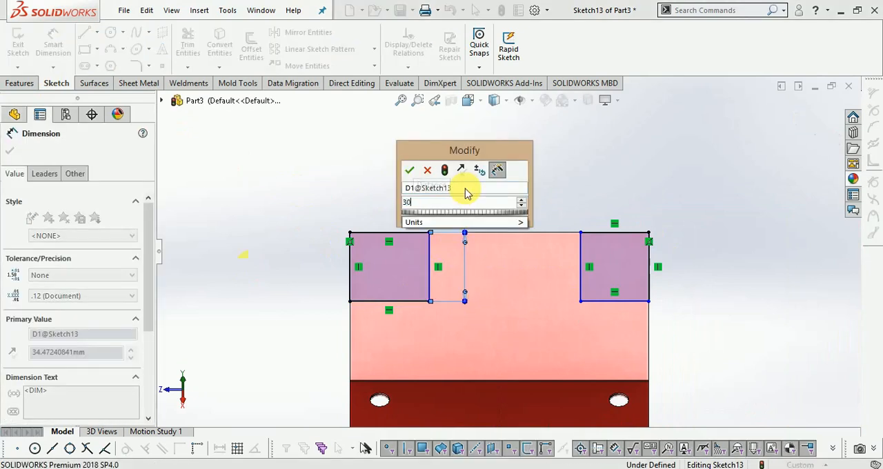
pyautogui.press('Return')
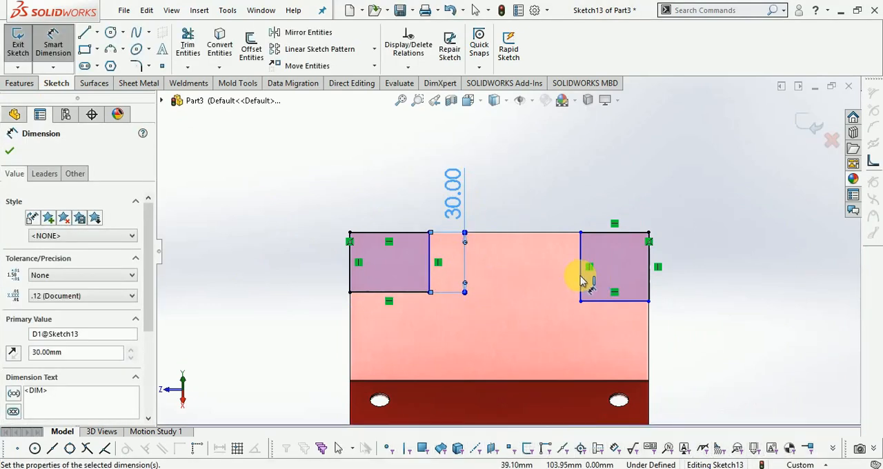
# - Dimension the right corner rectangle's height and width, setting both to 30 mm
pyautogui.click(581, 276)
pyautogui.click(557, 261)
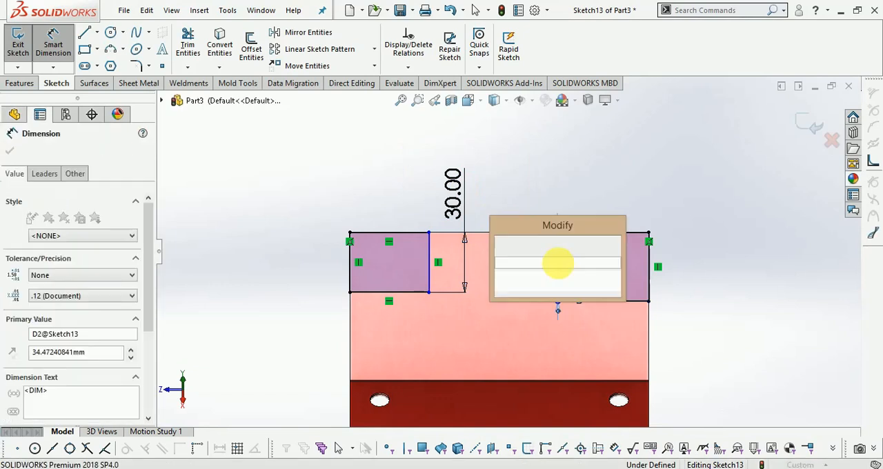
pyautogui.write('30')
pyautogui.press('Return')
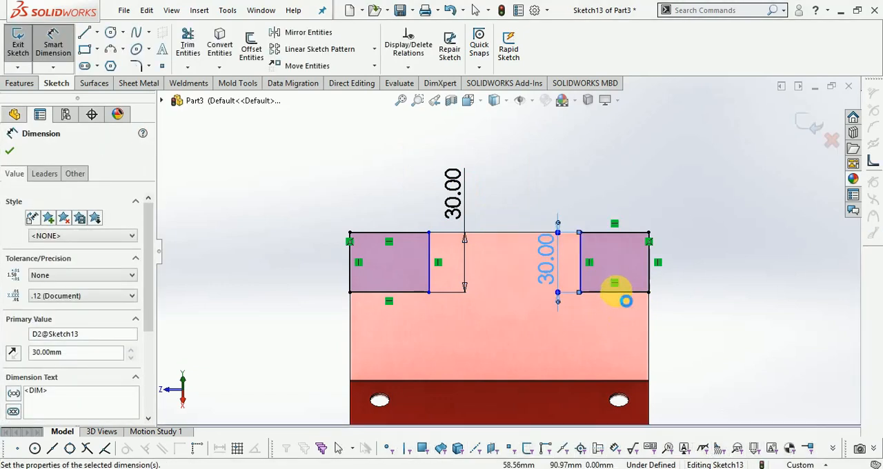
pyautogui.click(617, 296)
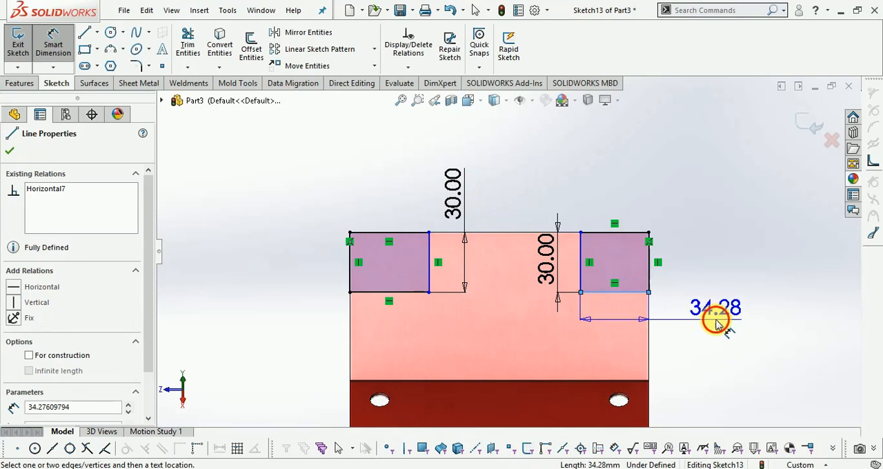
pyautogui.click(720, 328)
pyautogui.write('30')
pyautogui.press('Return')
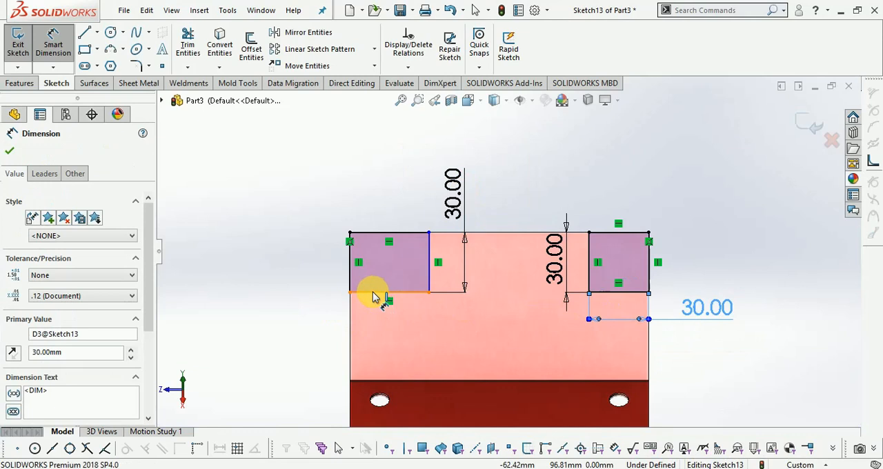
# - Set the left corner rectangle's width to 30 mm and finish the sketch
pyautogui.click(373, 292)
pyautogui.click(302, 319)
pyautogui.write('30')
pyautogui.press('Return')
pyautogui.click(806, 128)
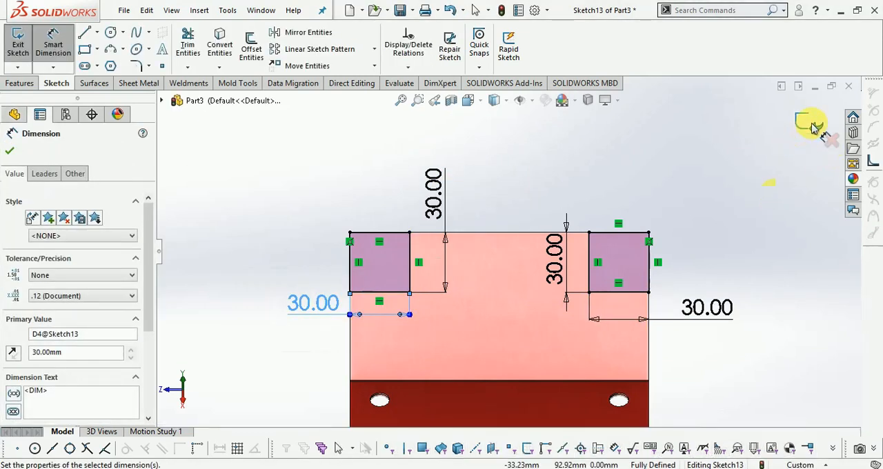
# - Cut the two corner rectangles out of the flange with a Blind 10 mm Extruded Cut, keeping Normal cut enabled
pyautogui.click(138, 83)
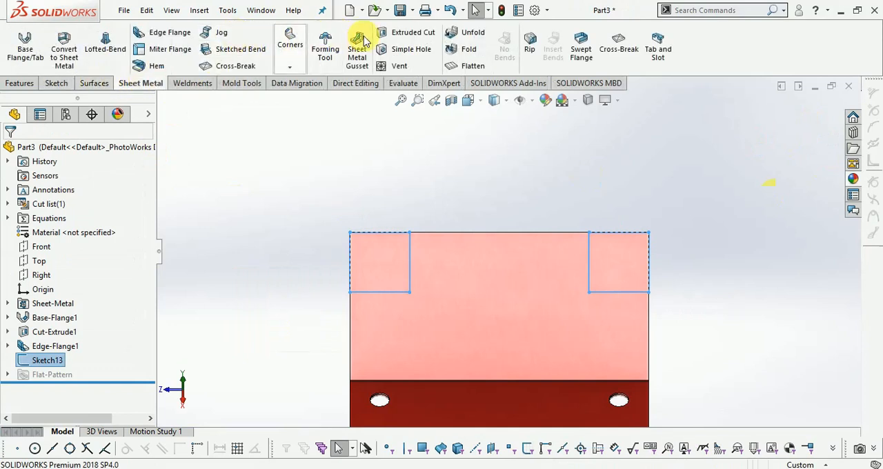
pyautogui.click(406, 32)
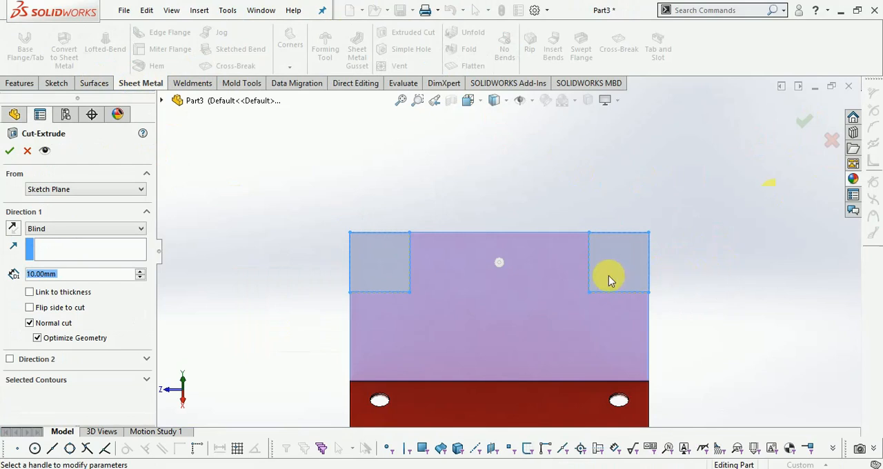
pyautogui.click(469, 101)
pyautogui.click(540, 138)
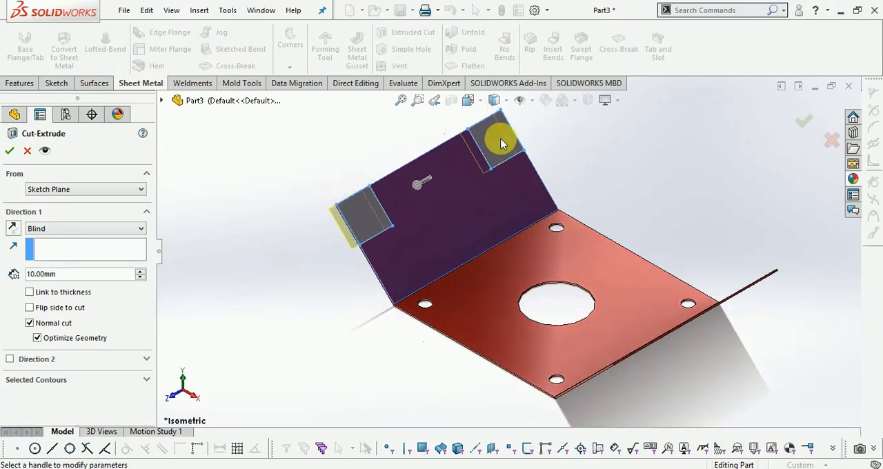
pyautogui.click(803, 125)
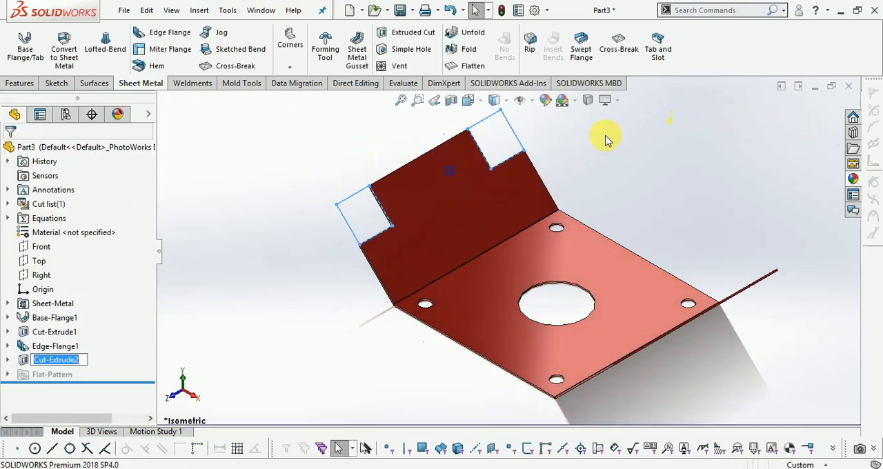
# - Mirror the flange's corner cut about the Right plane onto the opposite flange
pyautogui.scroll(-1, 539, 152)
pyautogui.scroll(1, 538, 148)
pyautogui.scroll(-1, 497, 190)
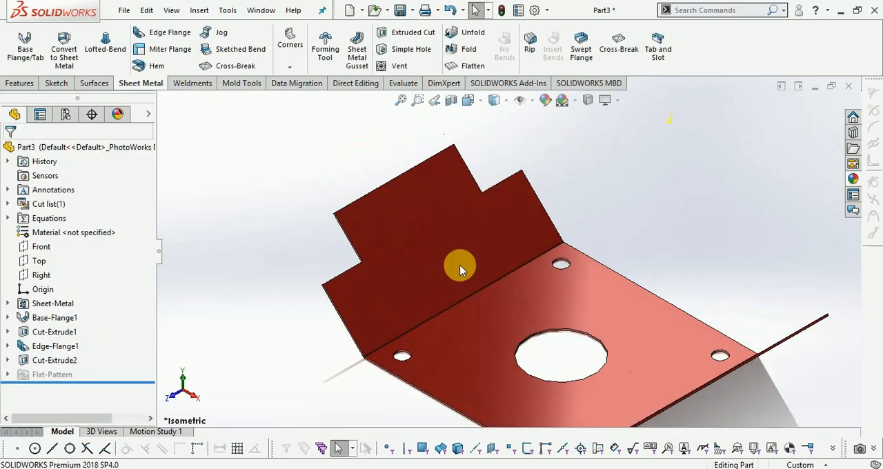
pyautogui.scroll(1, 528, 207)
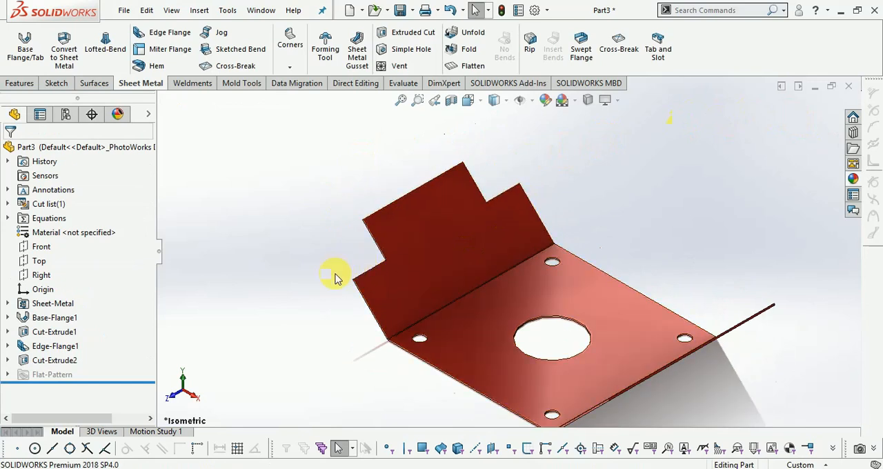
pyautogui.click(57, 361)
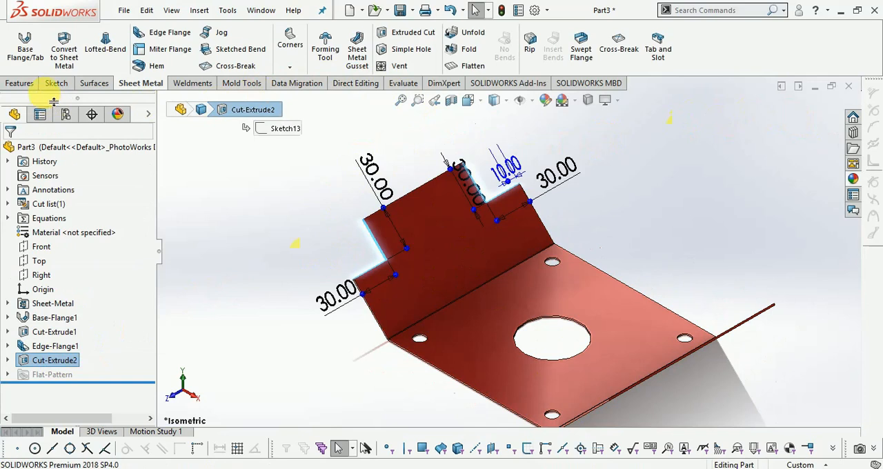
pyautogui.click(25, 84)
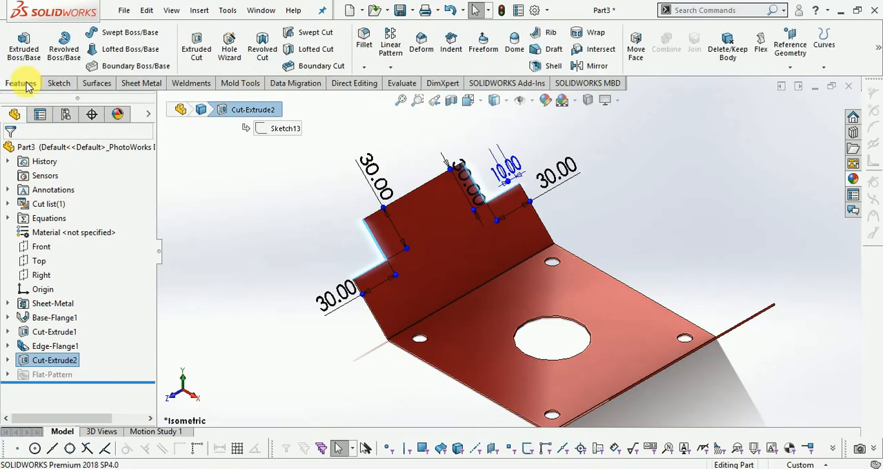
pyautogui.click(591, 67)
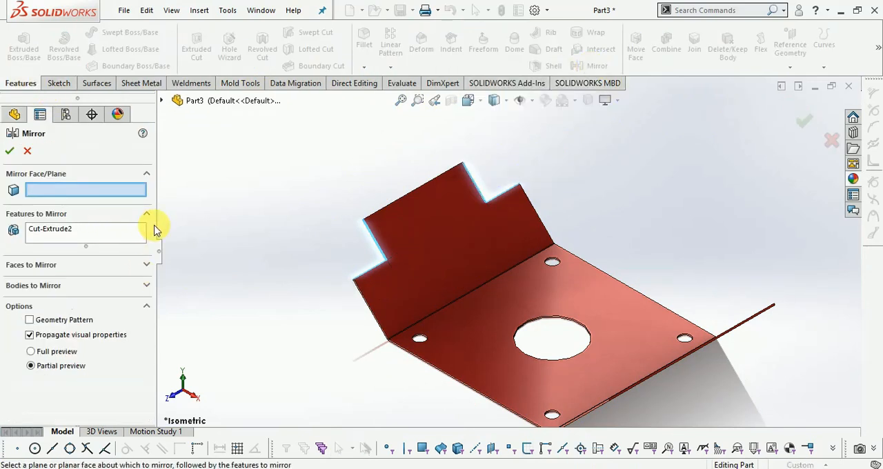
pyautogui.click(162, 101)
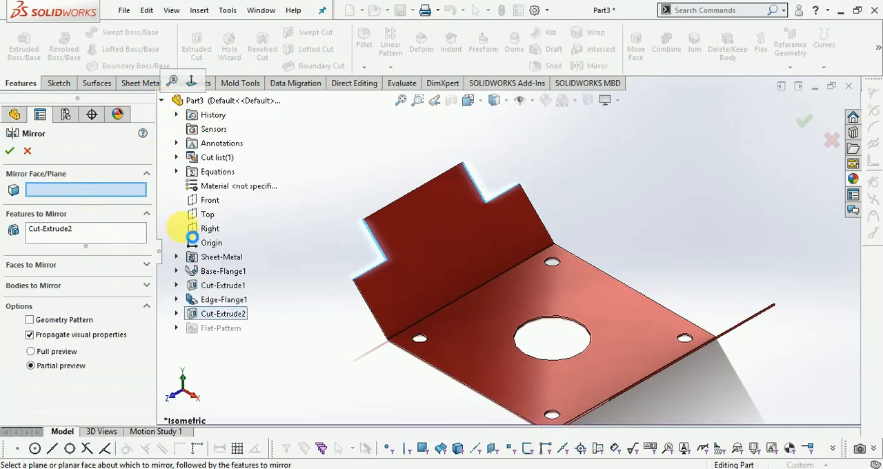
pyautogui.click(208, 230)
pyautogui.click(801, 126)
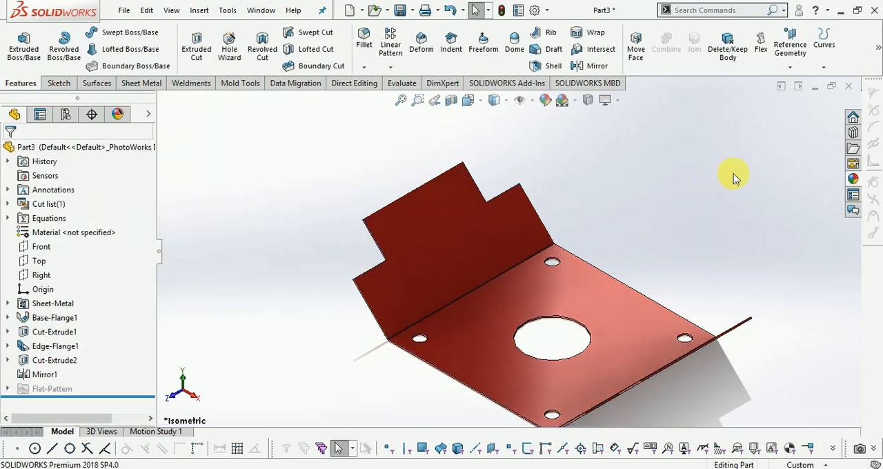
# - Examine the corner notches on both flanges from several viewing angles
pyautogui.moveTo(722, 334); pyautogui.dragTo(706, 383, button='middle')
pyautogui.moveTo(733, 218); pyautogui.dragTo(669, 142, button='middle')
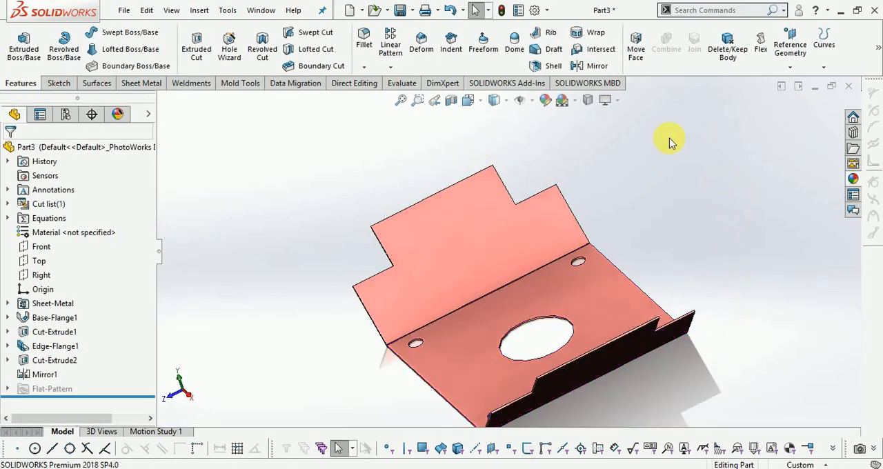
pyautogui.rightClick(737, 185)
pyautogui.click(753, 233)
pyautogui.moveTo(704, 264); pyautogui.dragTo(737, 450)
pyautogui.moveTo(670, 449); pyautogui.dragTo(544, 226)
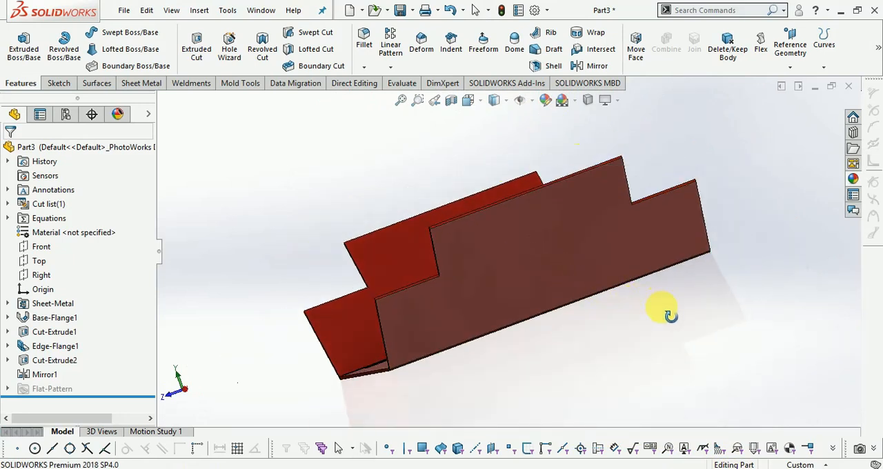
pyautogui.moveTo(335, 198); pyautogui.dragTo(417, 238)
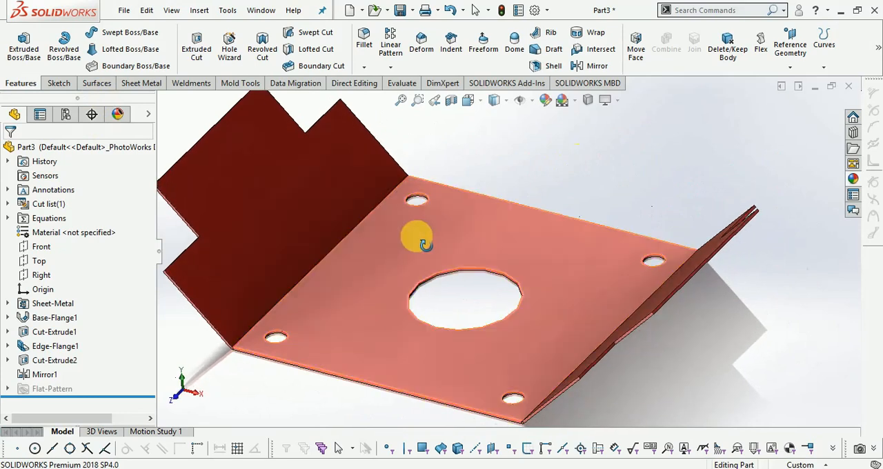
pyautogui.rightClick(445, 129)
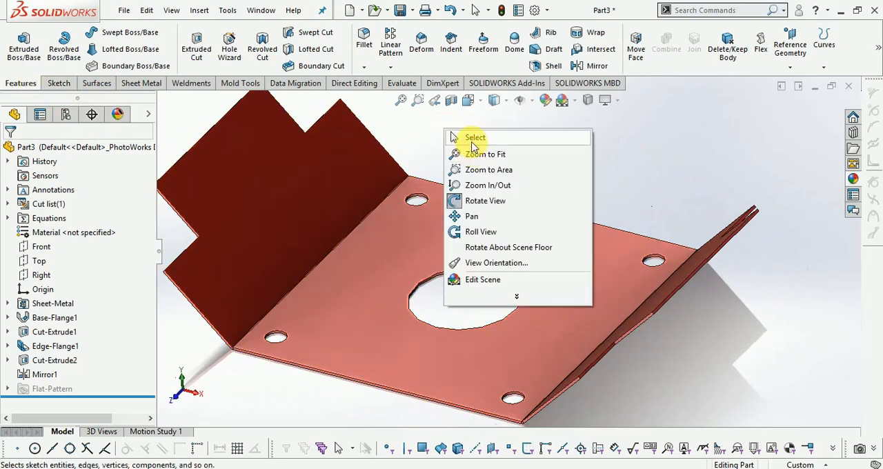
pyautogui.click(474, 139)
# - Start a sketch on the inner face of the notched flange on the plate's upper-left edge
pyautogui.click(60, 83)
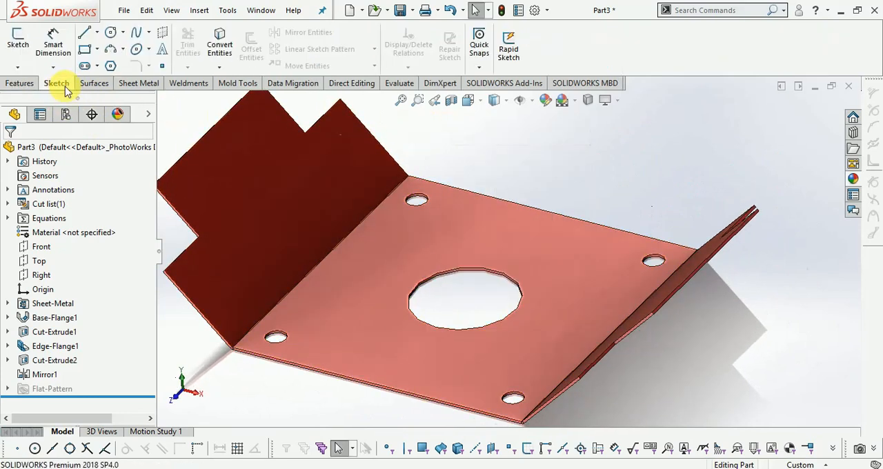
pyautogui.click(26, 49)
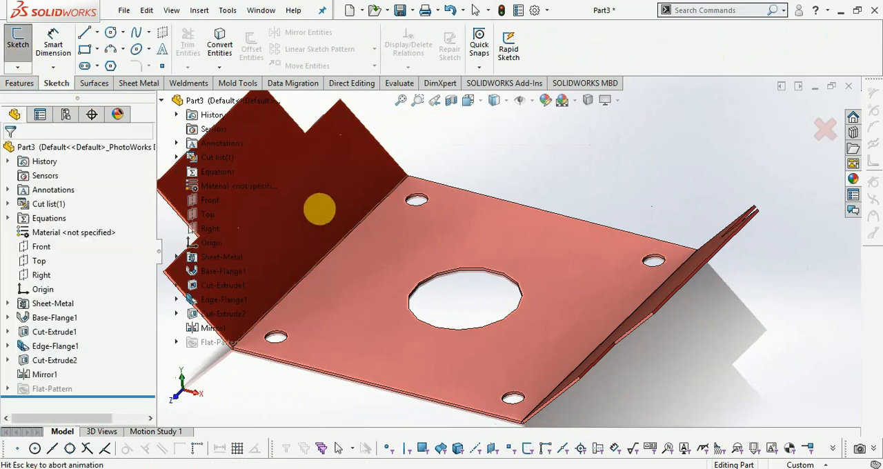
pyautogui.click(490, 217)
pyautogui.scroll(-4, 564, 156)
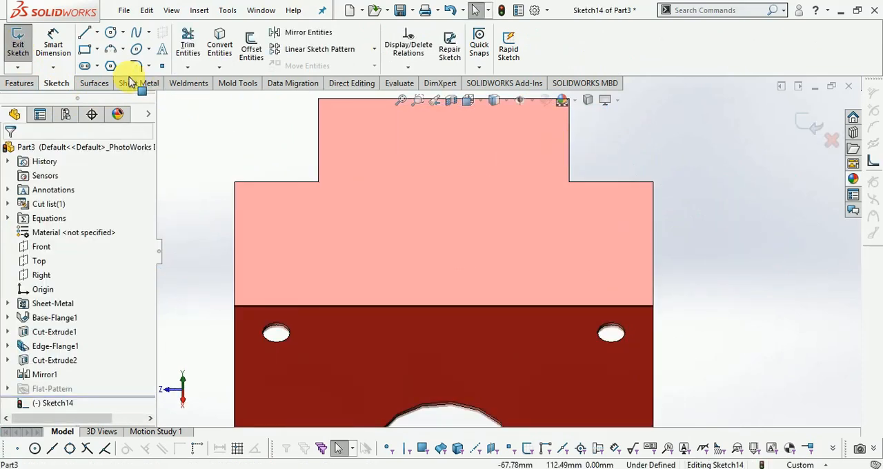
# - Sketch a horizontal line 150 mm long across the flange's full width, between its side edges below the notches
pyautogui.click(85, 36)
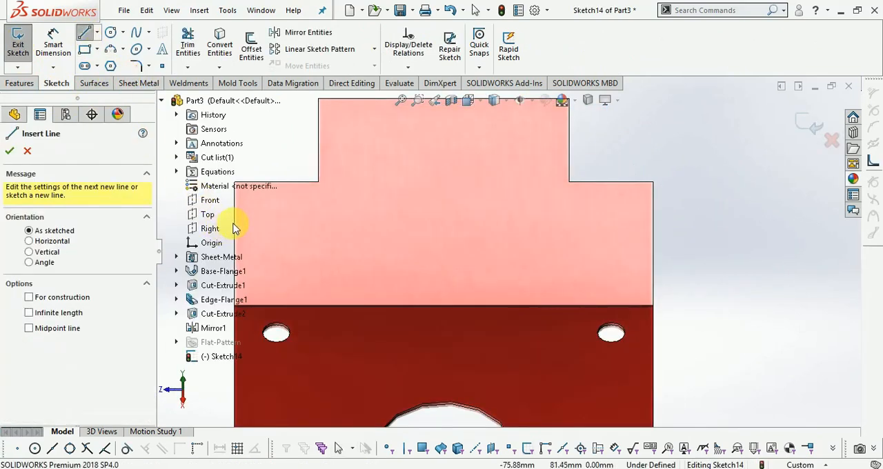
pyautogui.scroll(3, 607, 250)
pyautogui.scroll(-2, 318, 228)
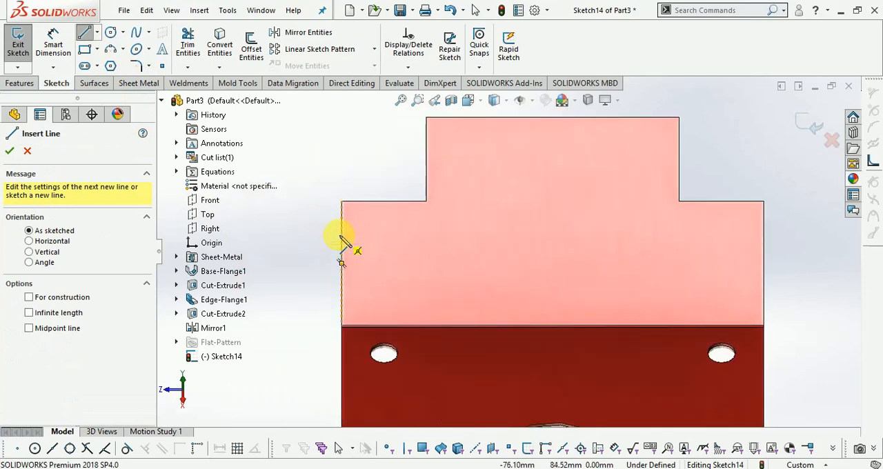
pyautogui.click(343, 237)
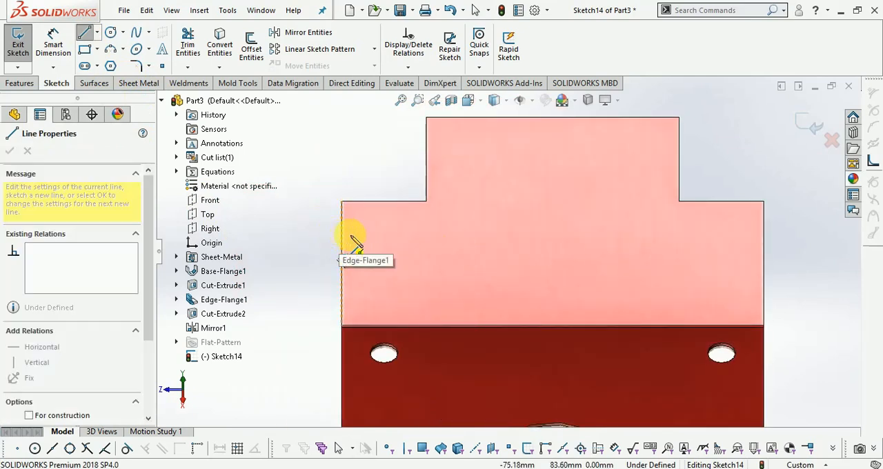
pyautogui.click(764, 237)
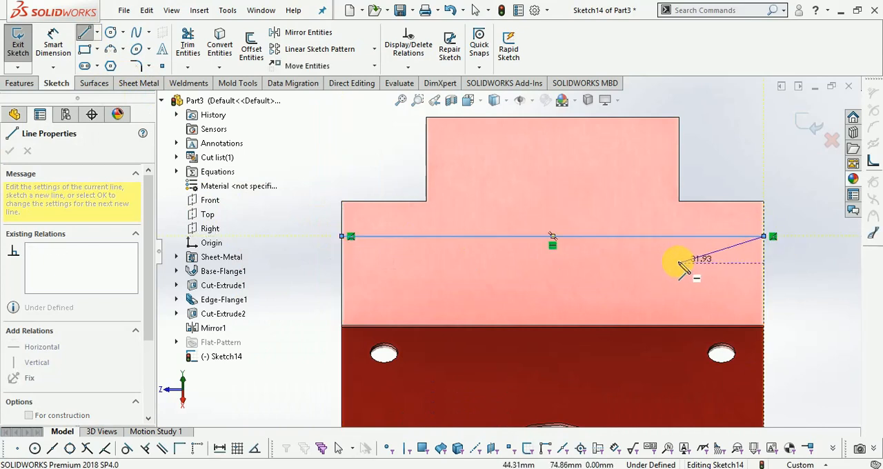
pyautogui.press('Escape')
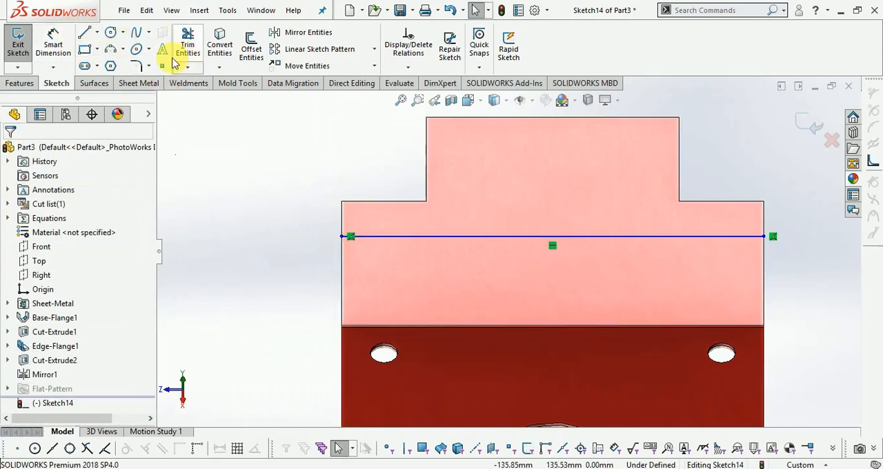
# - Dimension the line 45 mm from the flange's outer edge, finish the sketch and show the part in isometric view
pyautogui.click(69, 51)
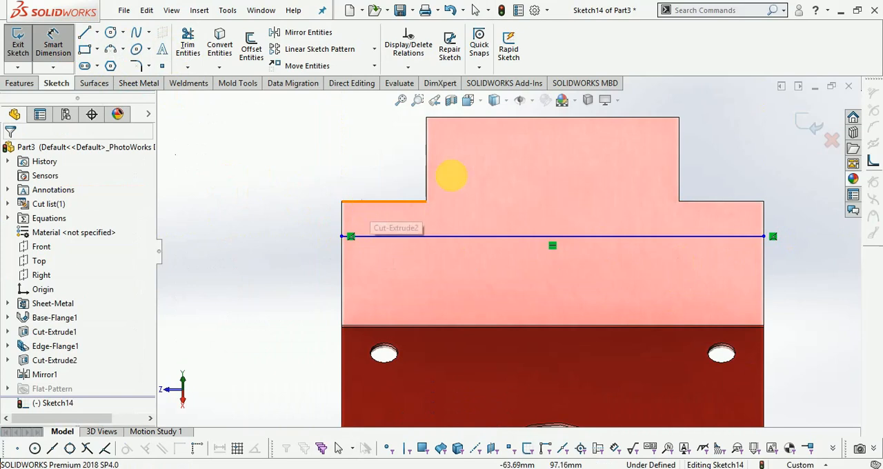
pyautogui.click(441, 237)
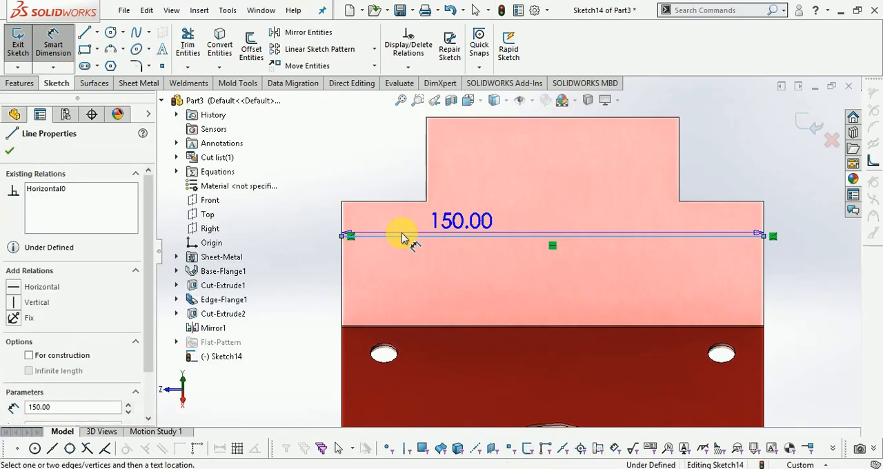
pyautogui.click(459, 118)
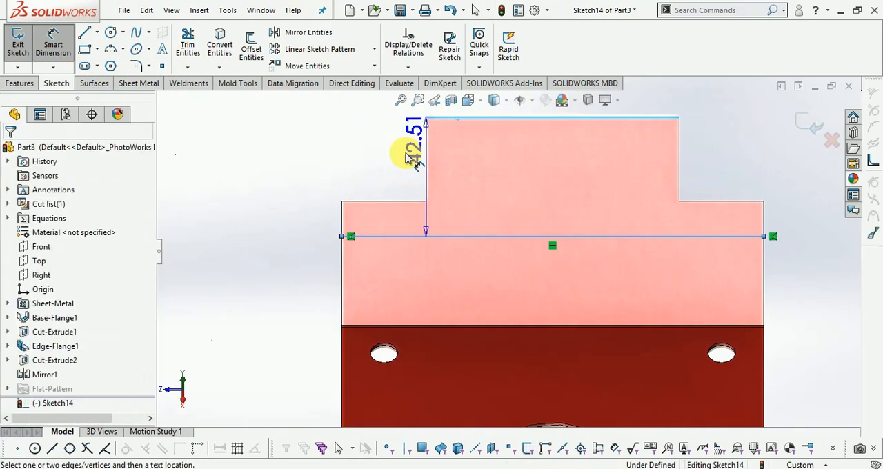
pyautogui.click(290, 188)
pyautogui.write('45.')
pyautogui.press('Return')
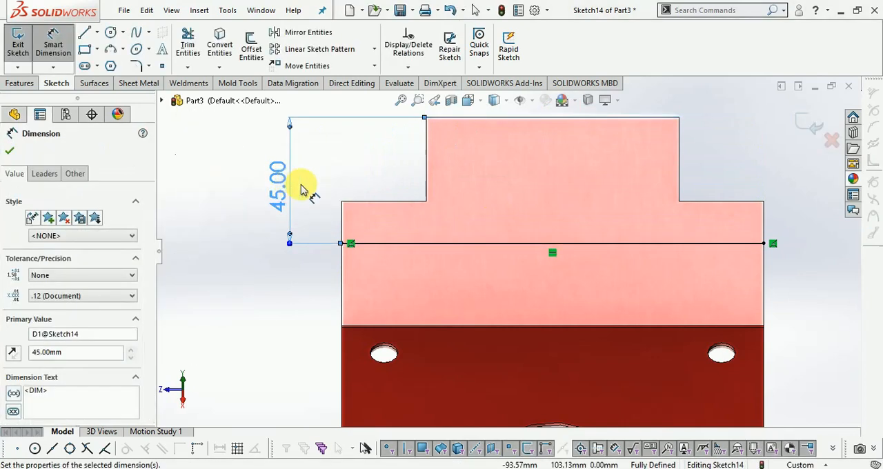
pyautogui.click(814, 130)
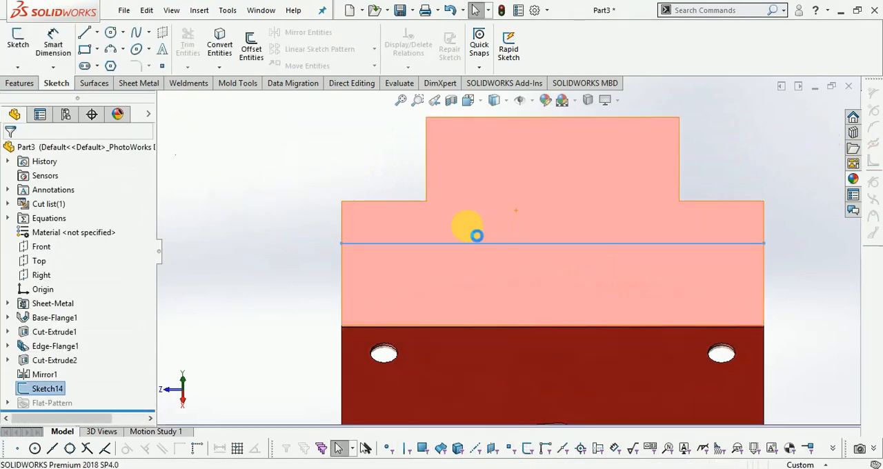
pyautogui.press('f')
pyautogui.click(468, 100)
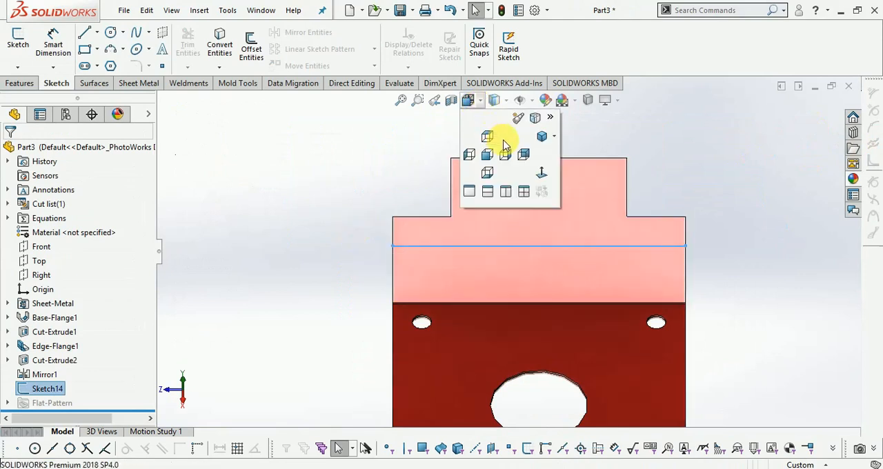
pyautogui.click(542, 138)
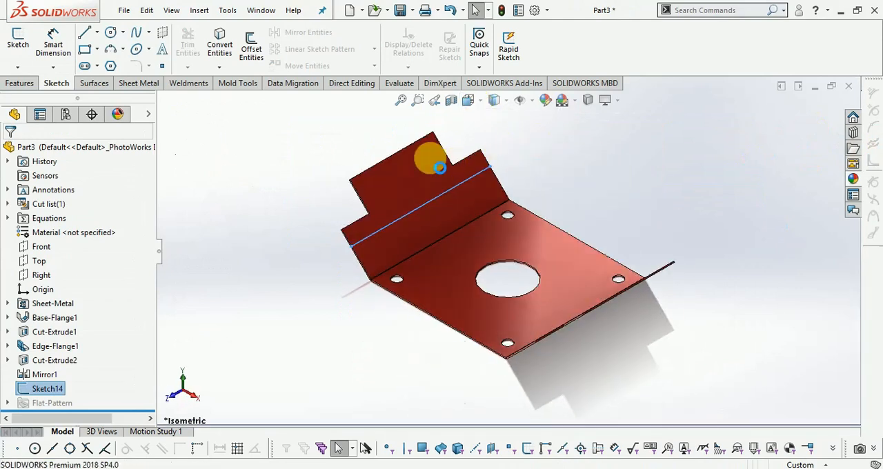
# - Add a 90-degree sketched bend along the flange's line with the default radius, keeping the portion next to the base plate fixed
pyautogui.scroll(-3, 447, 158)
pyautogui.scroll(-1, 447, 158)
pyautogui.click(136, 86)
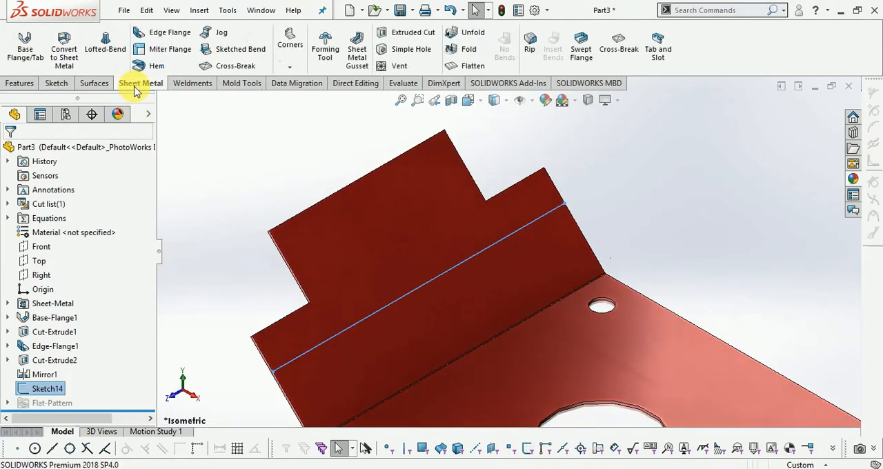
pyautogui.click(243, 55)
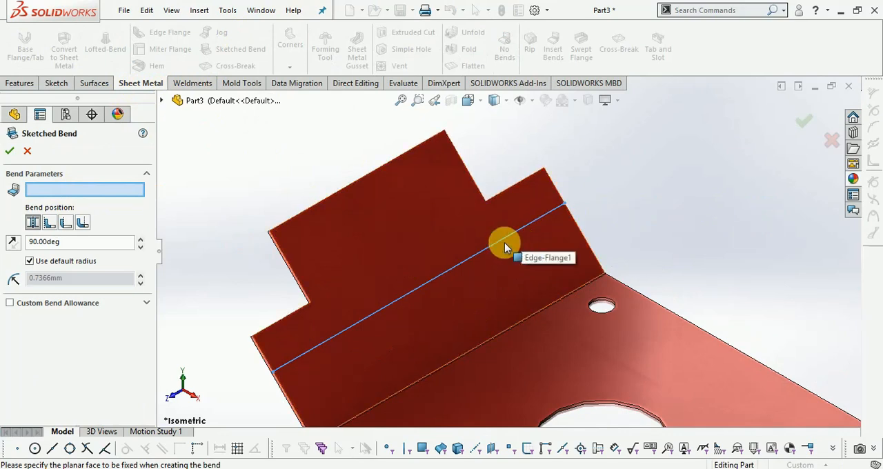
pyautogui.click(488, 299)
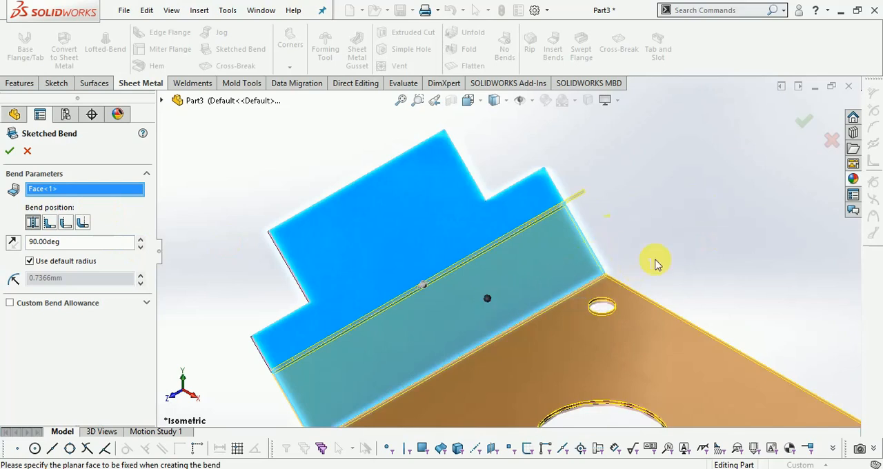
pyautogui.scroll(3, 665, 208)
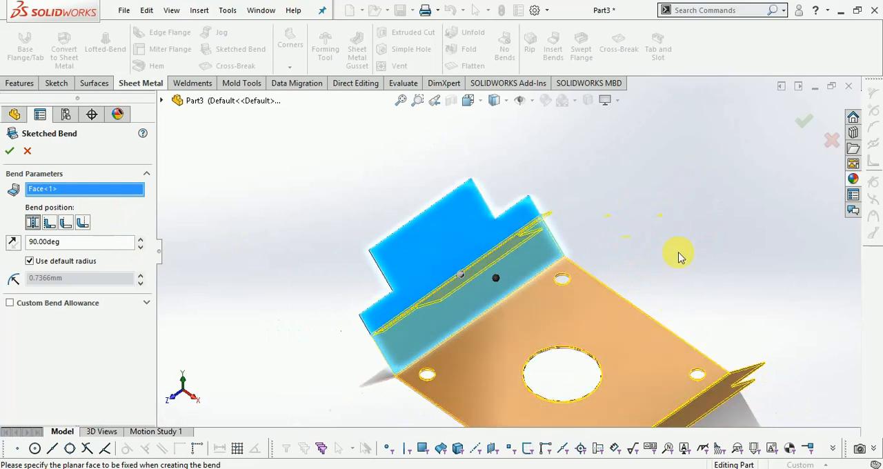
pyautogui.scroll(-3, 450, 244)
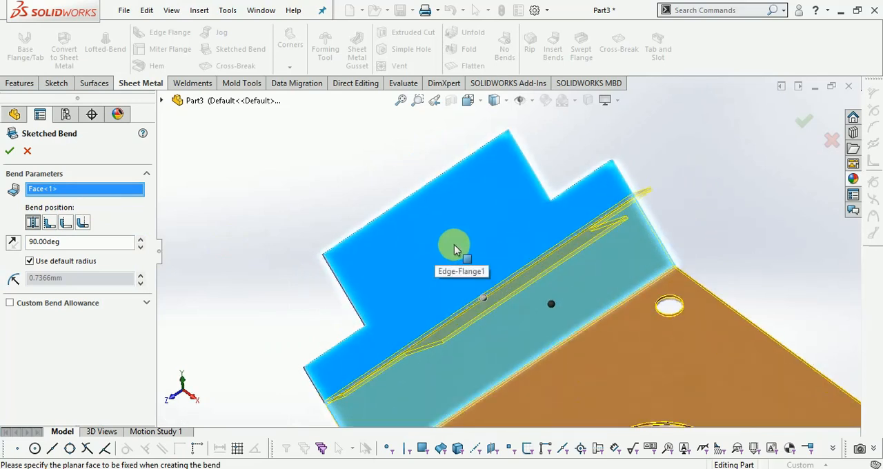
pyautogui.scroll(3, 450, 228)
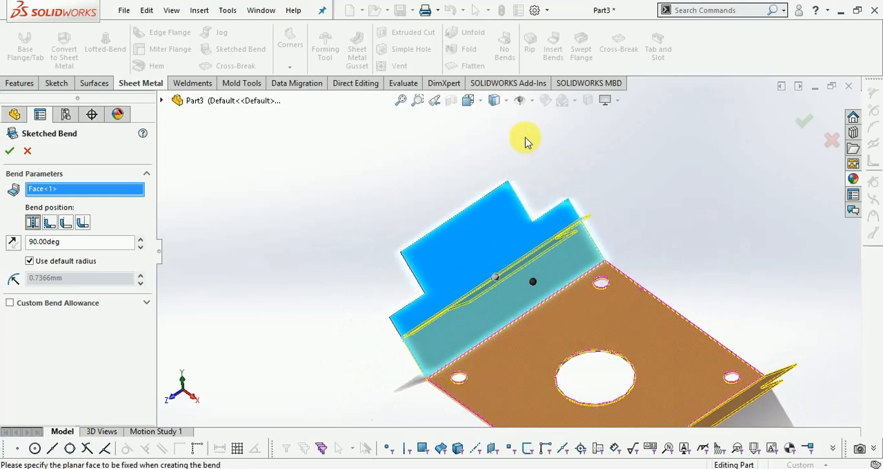
pyautogui.rightClick(689, 255)
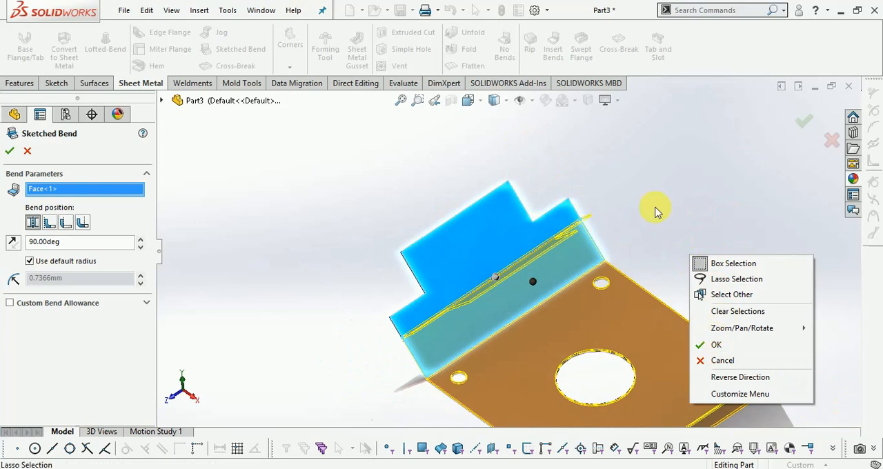
pyautogui.click(717, 345)
pyautogui.moveTo(559, 182); pyautogui.dragTo(522, 184, button='right')
pyautogui.rightClick(373, 205)
pyautogui.click(336, 330)
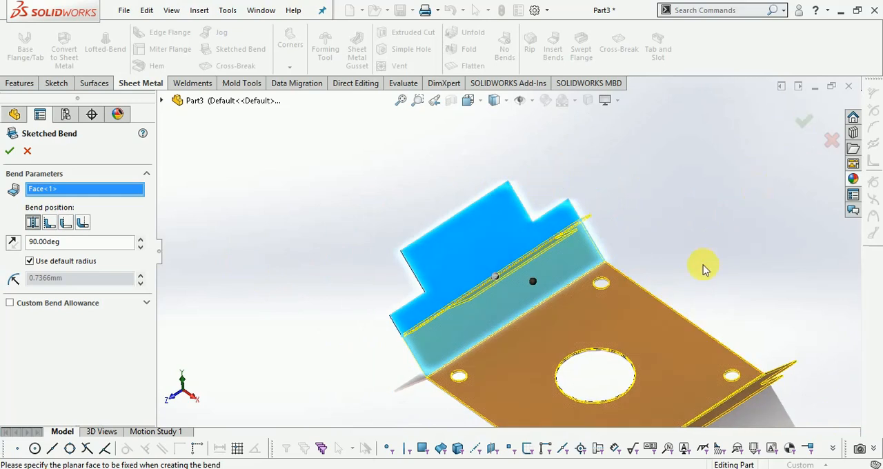
pyautogui.moveTo(699, 218); pyautogui.dragTo(694, 207, button='right')
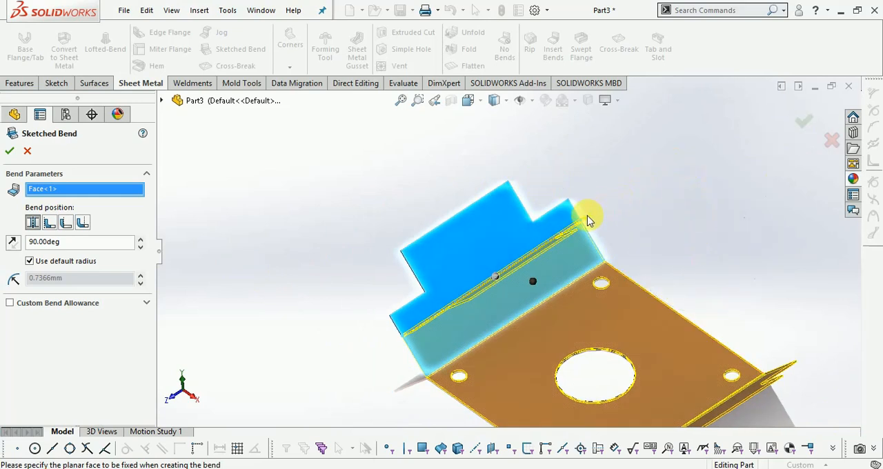
pyautogui.click(806, 123)
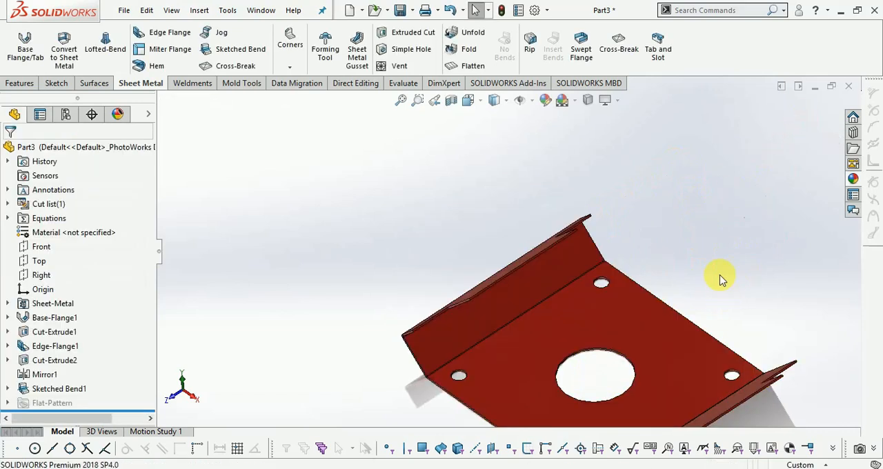
# - Examine the bent flange and its notched end from several viewing angles
pyautogui.rightClick(724, 198)
pyautogui.click(763, 256)
pyautogui.moveTo(664, 336); pyautogui.dragTo(578, 367)
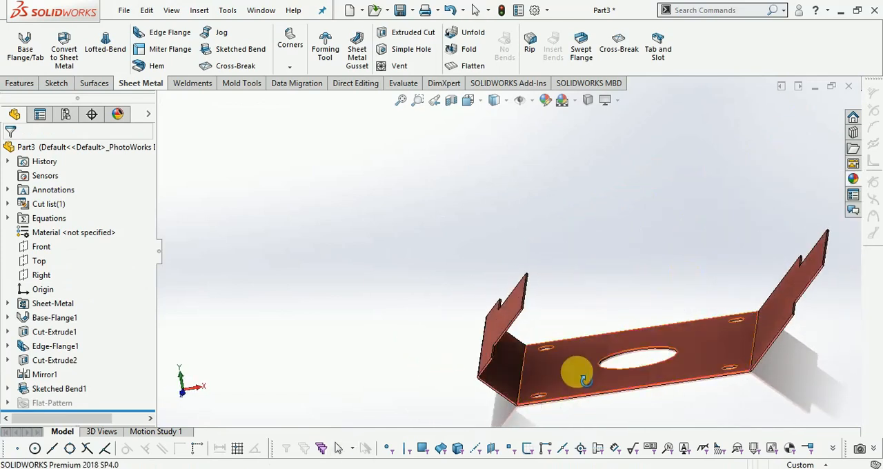
pyautogui.scroll(-5, 579, 362)
pyautogui.scroll(5, 400, 370)
pyautogui.moveTo(420, 384); pyautogui.dragTo(680, 305)
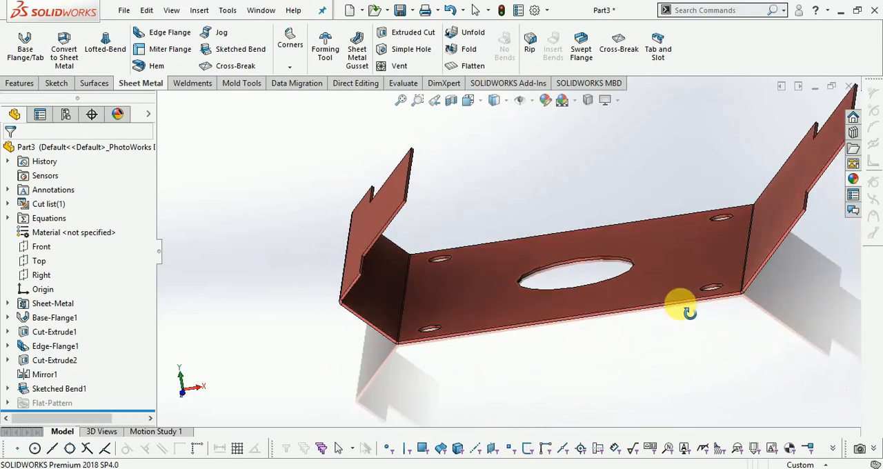
pyautogui.moveTo(518, 367); pyautogui.dragTo(744, 236)
pyautogui.scroll(1, 745, 235)
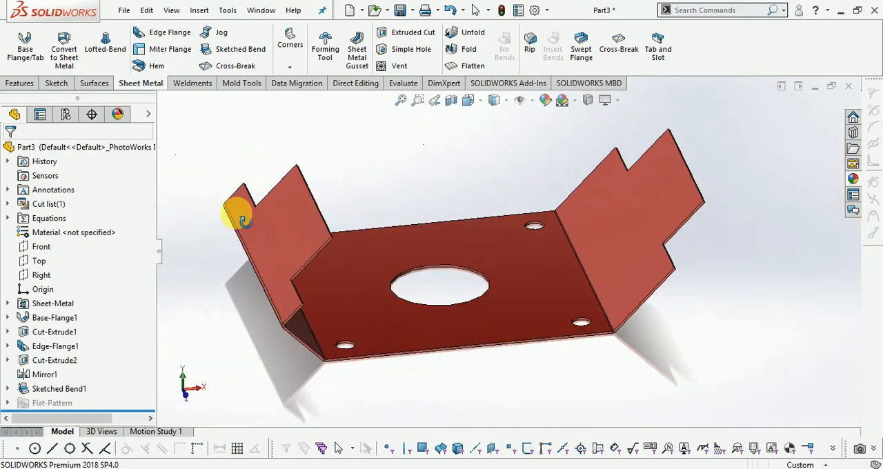
pyautogui.scroll(-3, 243, 206)
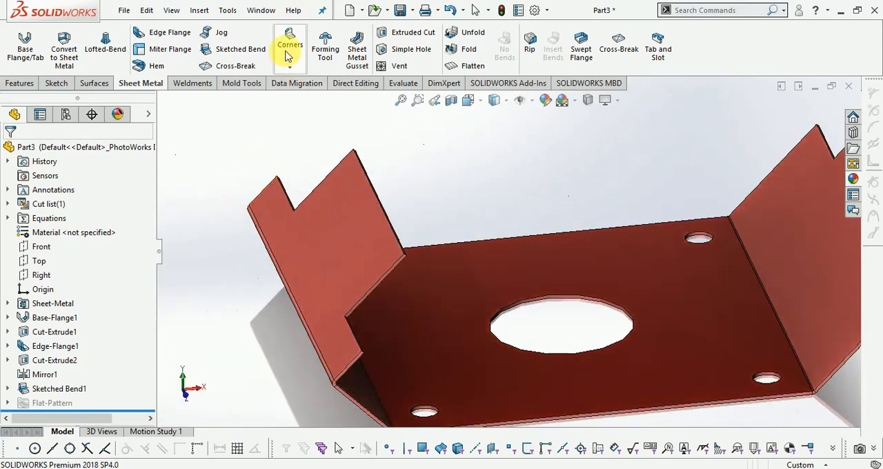
pyautogui.click(284, 44)
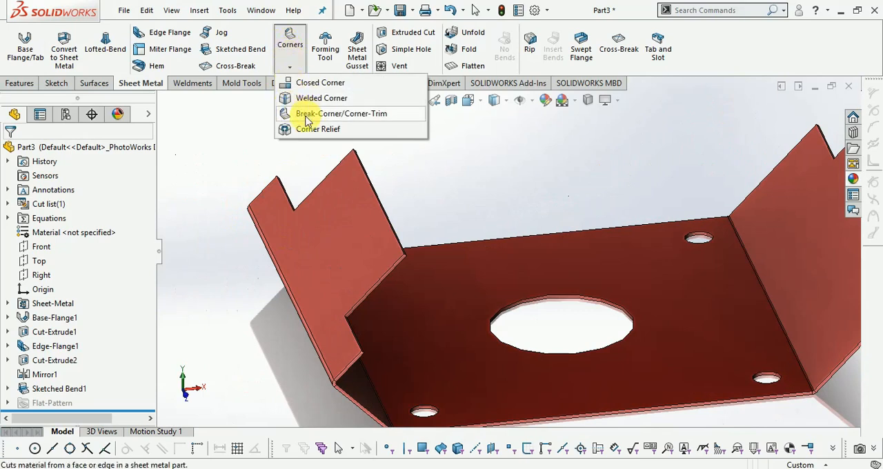
pyautogui.click(227, 133)
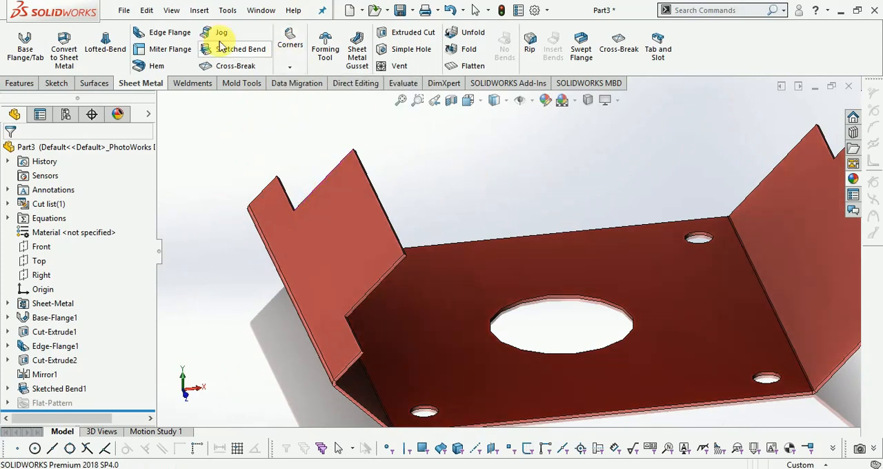
# - Add a 15 mm edge flange at 90 degrees on the bent flange's end edge between the two notches, material inside
pyautogui.click(170, 33)
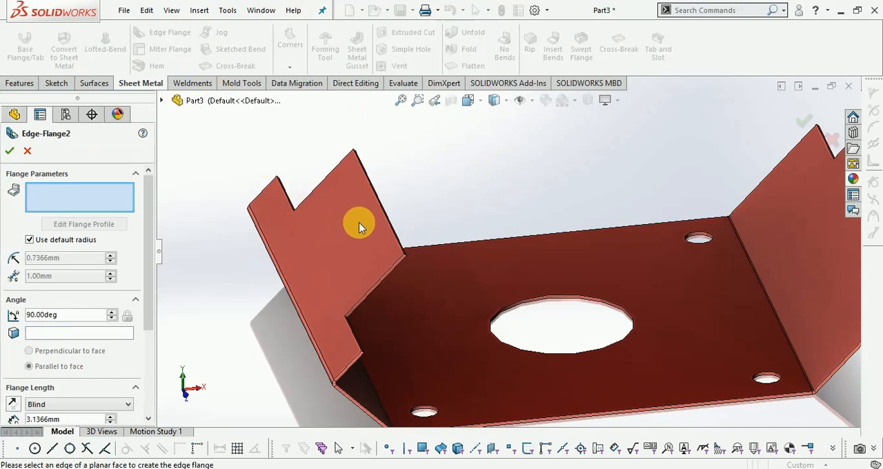
pyautogui.scroll(-5, 359, 223)
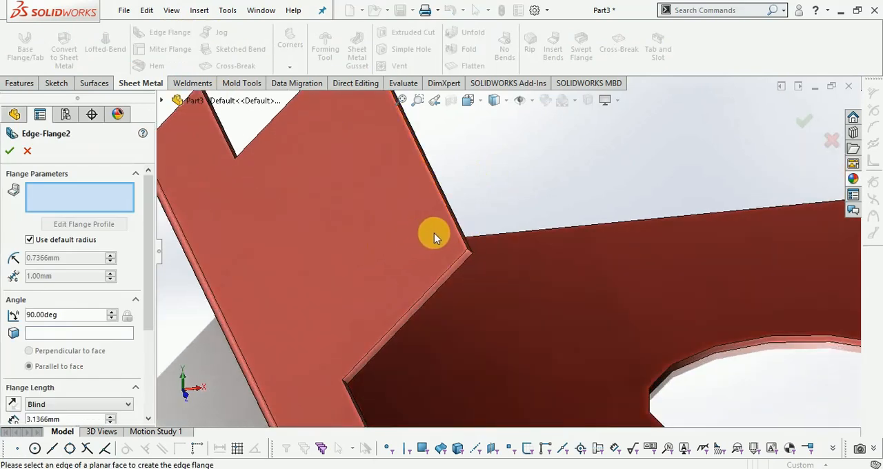
pyautogui.scroll(3, 431, 235)
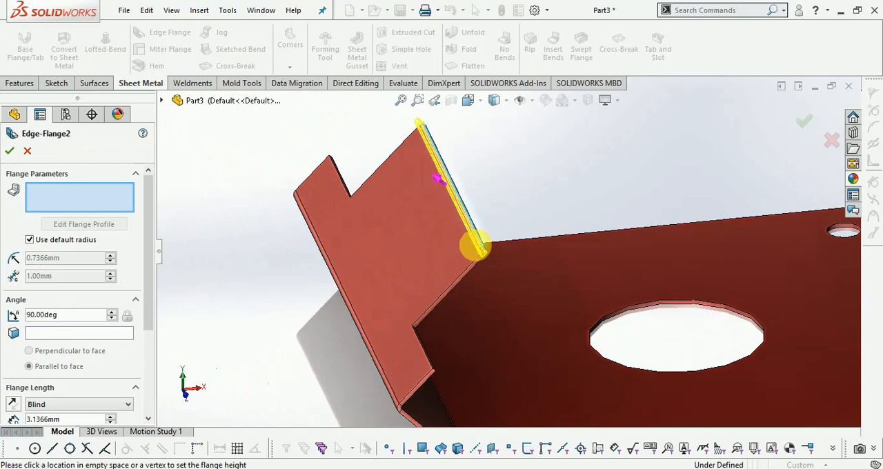
pyautogui.click(478, 247)
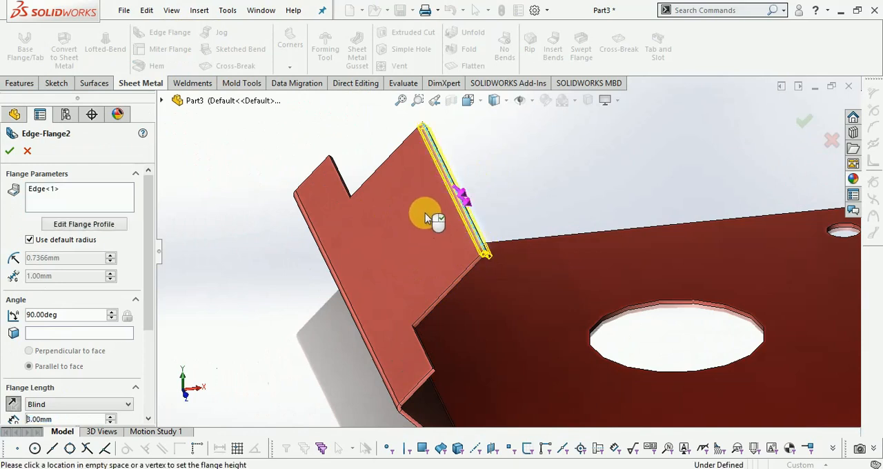
pyautogui.click(368, 187)
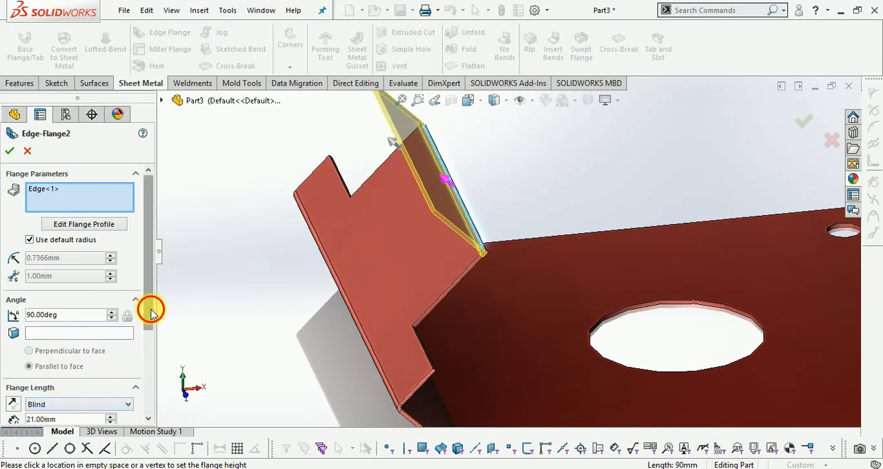
pyautogui.scroll(-3, 142, 331)
pyautogui.click(66, 329)
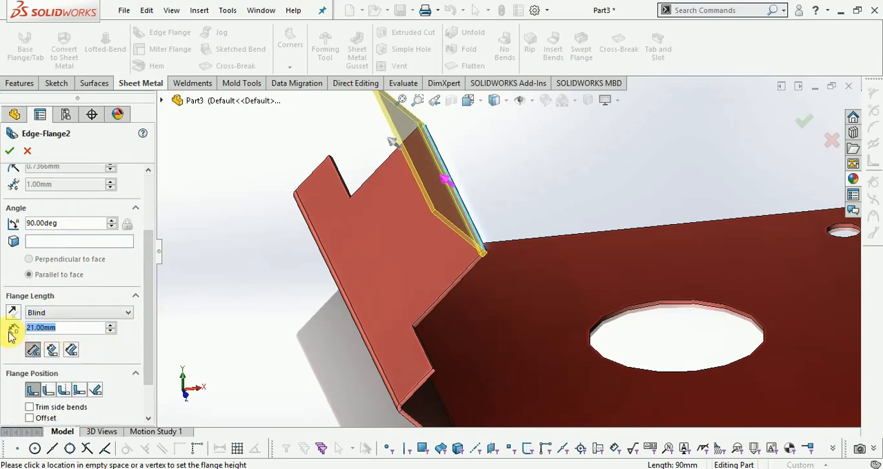
pyautogui.write('15')
pyautogui.press('Return')
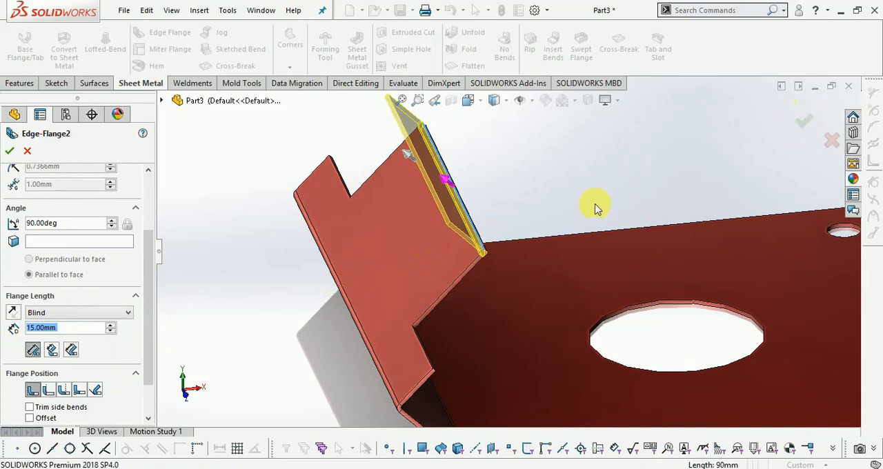
pyautogui.moveTo(149, 340); pyautogui.dragTo(128, 369)
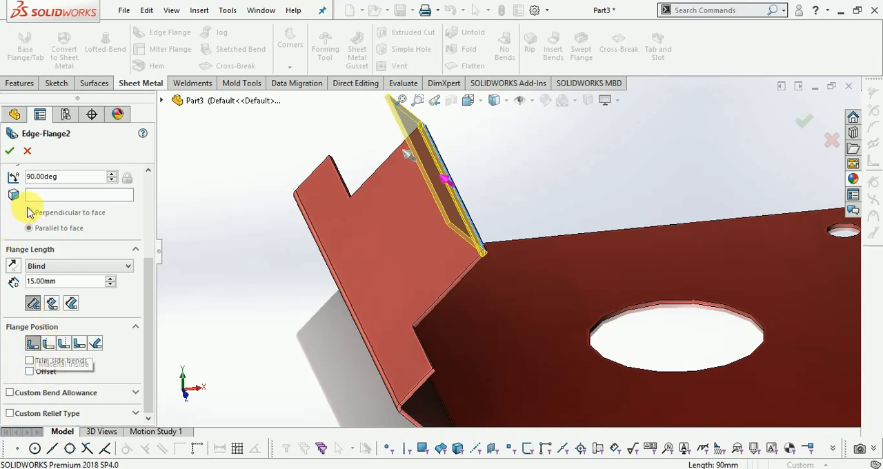
pyautogui.click(10, 154)
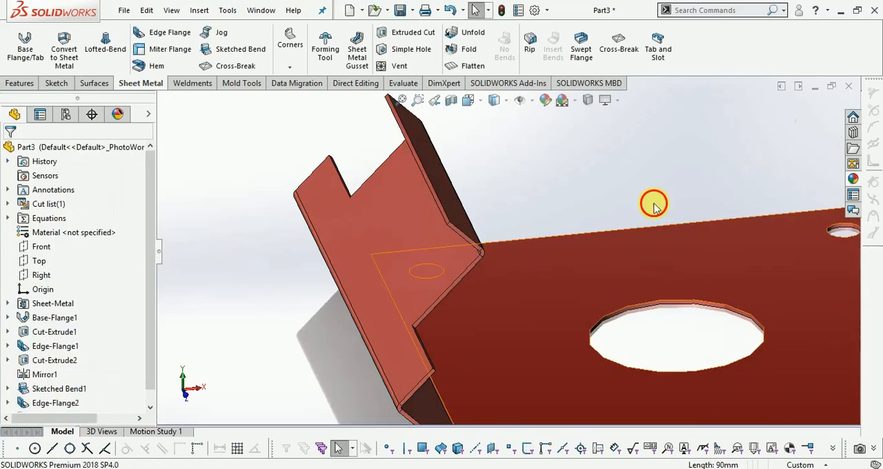
# - Start a sketch on the inner face of the opposite notched flange, the one without the extra bend
pyautogui.scroll(5, 410, 263)
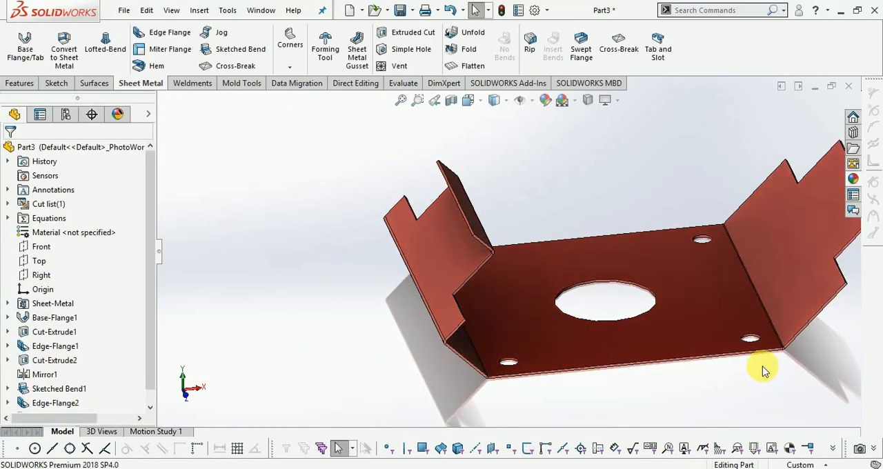
pyautogui.rightClick(755, 292)
pyautogui.click(766, 357)
pyautogui.moveTo(690, 345); pyautogui.dragTo(196, 190)
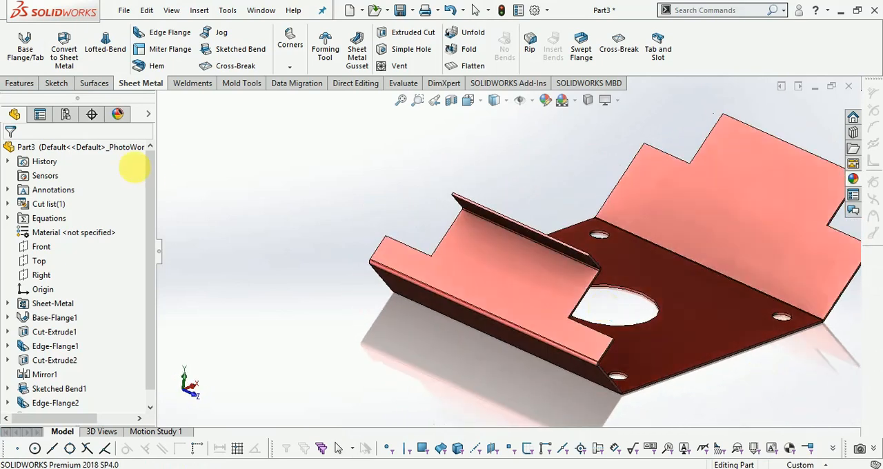
pyautogui.click(57, 83)
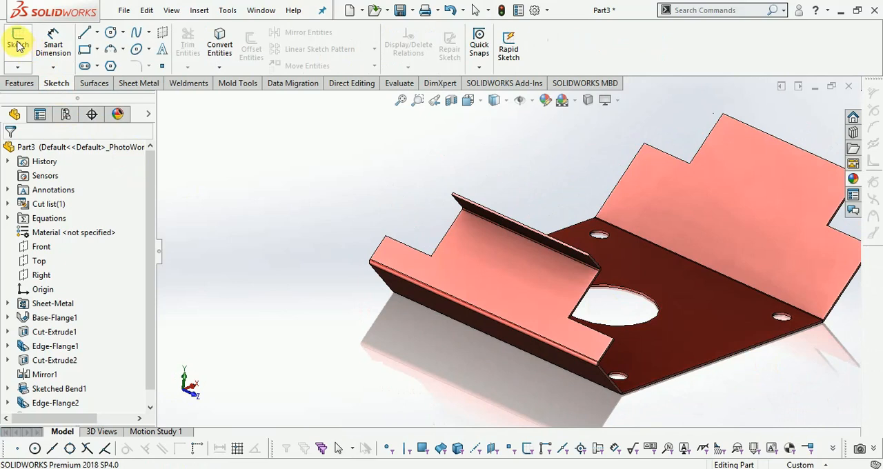
pyautogui.click(18, 45)
pyautogui.click(728, 219)
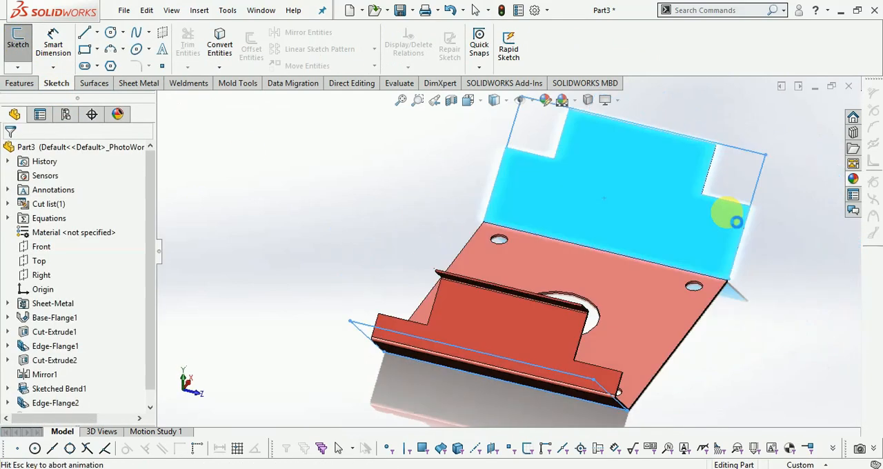
# - Sketch a narrow upright rectangle about 26.6 mm tall on the flange, near its side edge and below the corner notch
pyautogui.scroll(-5, 478, 137)
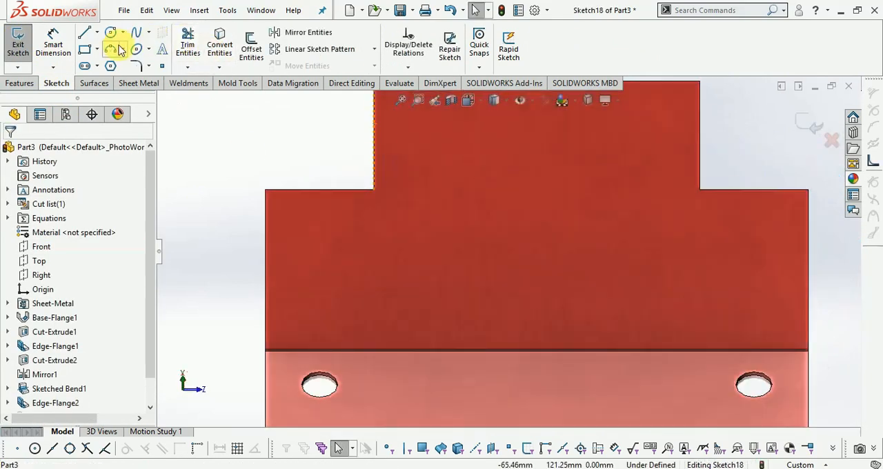
pyautogui.click(85, 50)
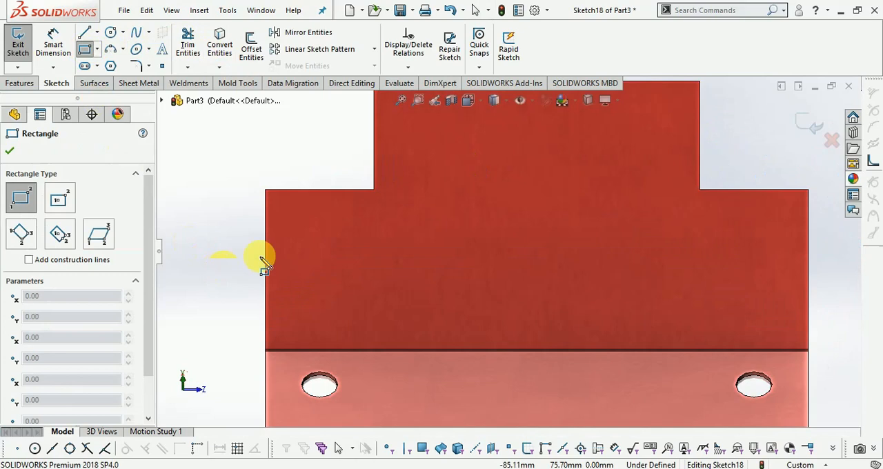
pyautogui.click(301, 222)
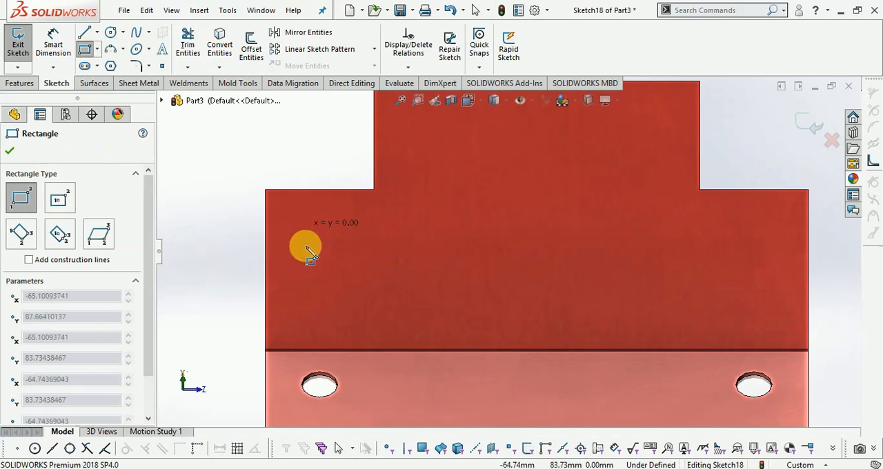
pyautogui.click(317, 318)
# - Dimension the narrow rectangle's long side to 25 mm
pyautogui.click(53, 43)
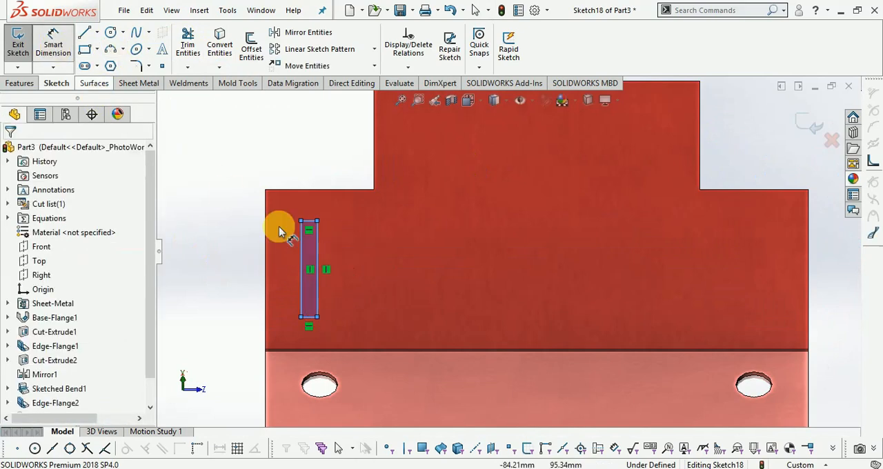
pyautogui.scroll(-2, 289, 238)
pyautogui.click(330, 259)
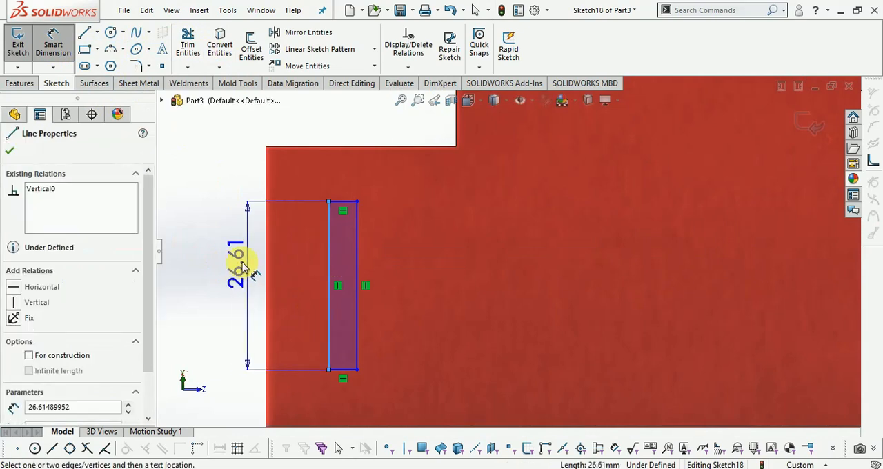
pyautogui.click(235, 266)
pyautogui.write('25.0')
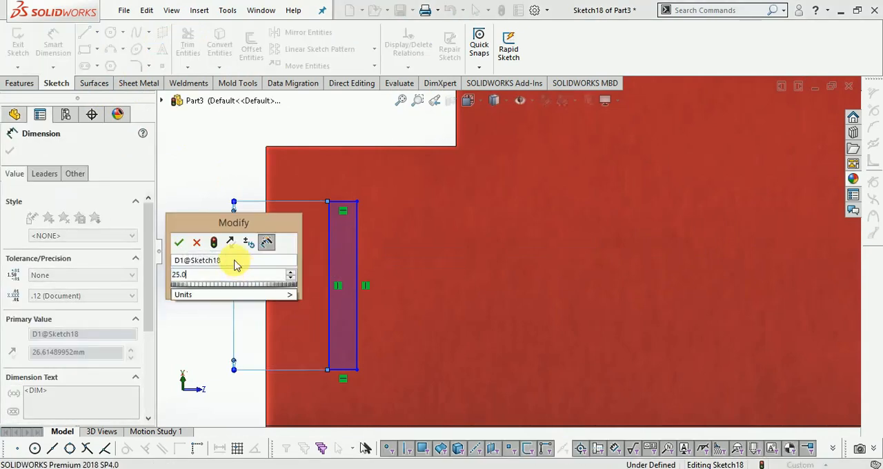
pyautogui.press('Return')
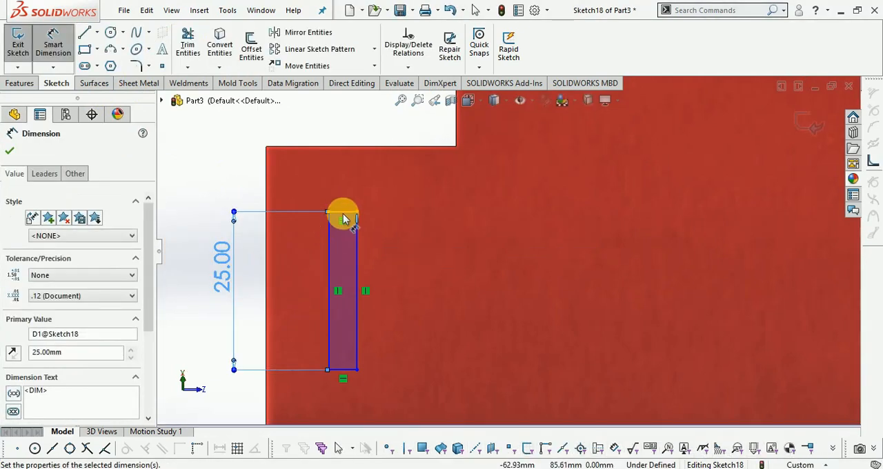
# - Dimension the distance from the narrow rectangle's upper short side to the notch's horizontal edge as 10 mm
pyautogui.click(343, 214)
pyautogui.click(347, 149)
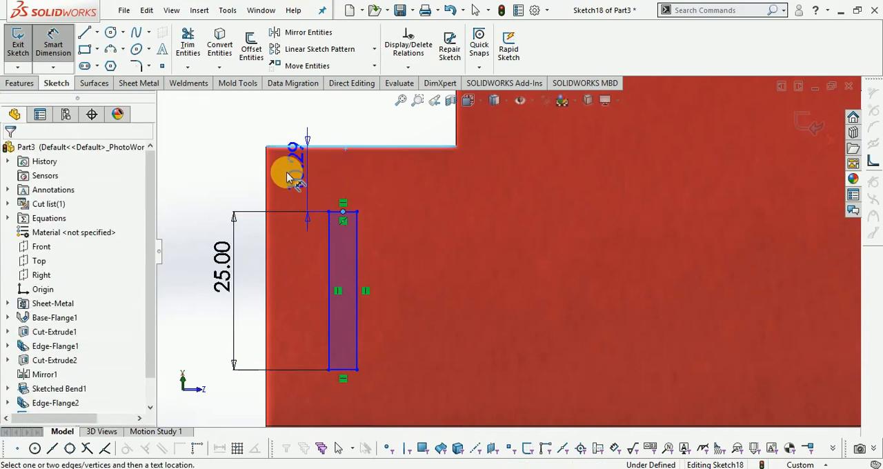
pyautogui.click(241, 178)
pyautogui.write('10.0@Sketch18')
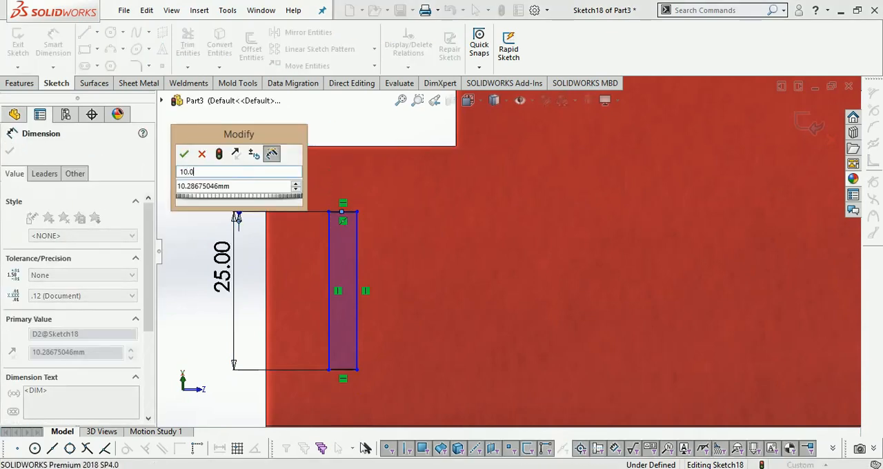
pyautogui.click(204, 153)
pyautogui.doubleClick(234, 194)
pyautogui.write('10.0')
pyautogui.press('Return')
# - Dimension the narrow rectangle's upper short side to a width of 3 mm
pyautogui.click(342, 209)
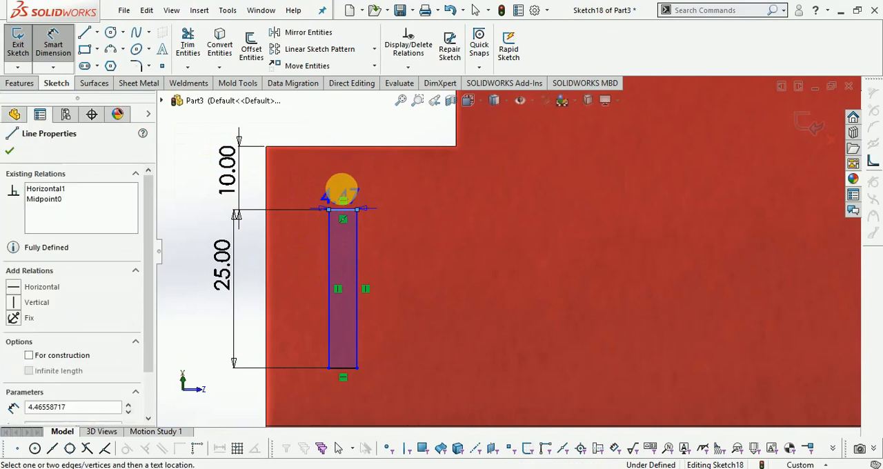
pyautogui.click(341, 188)
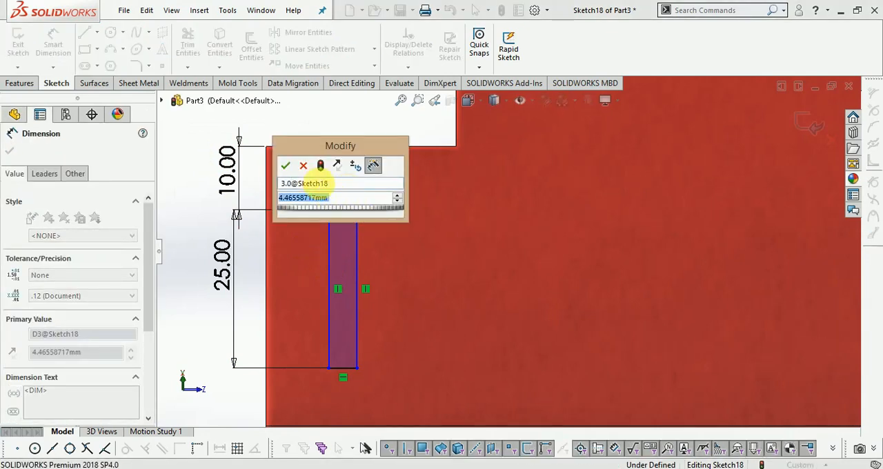
pyautogui.click(303, 168)
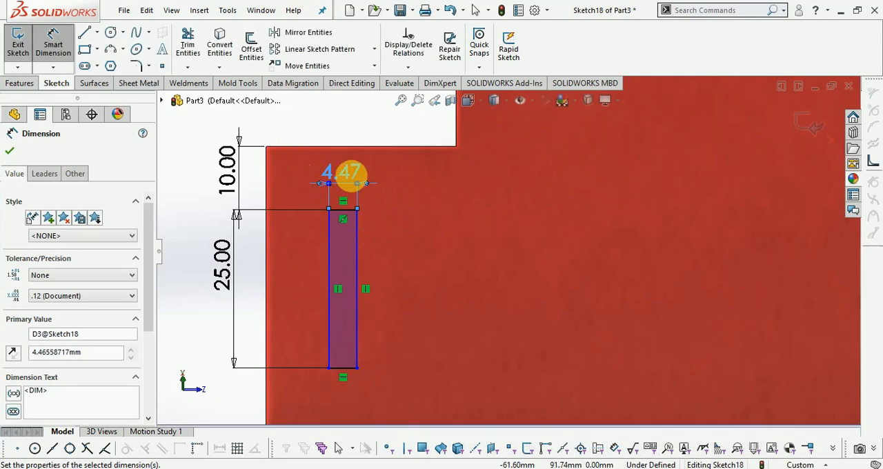
pyautogui.doubleClick(343, 172)
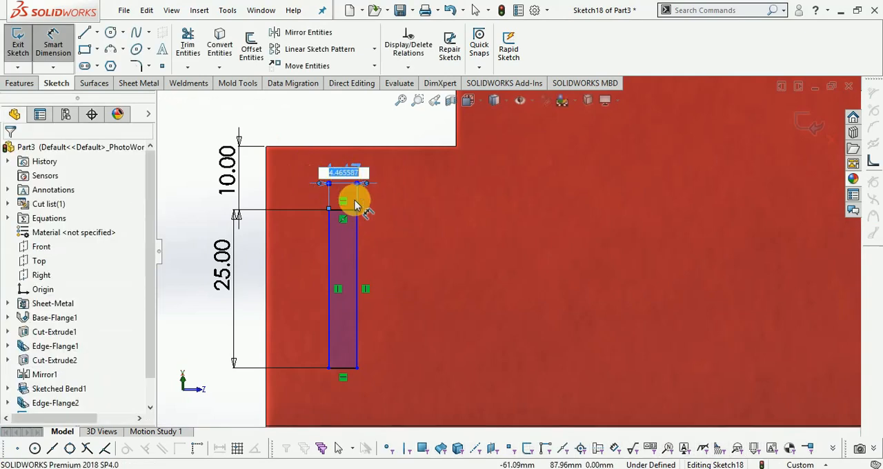
pyautogui.write('3.0')
pyautogui.press('Return')
pyautogui.click(299, 174)
# - Add a 1.5 mm sketch fillet at the rectangle's upper corner nearest the flange's side edge, accepting the loss of the midpoint relation
pyautogui.click(136, 67)
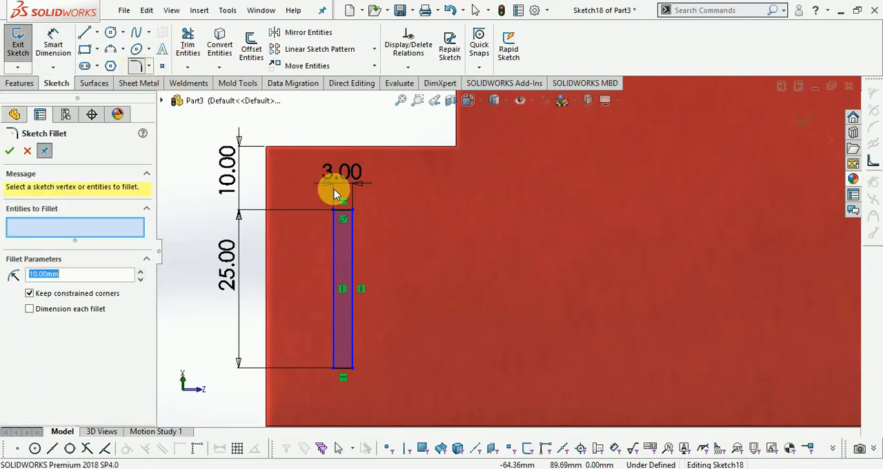
pyautogui.scroll(-3, 334, 189)
pyautogui.click(330, 220)
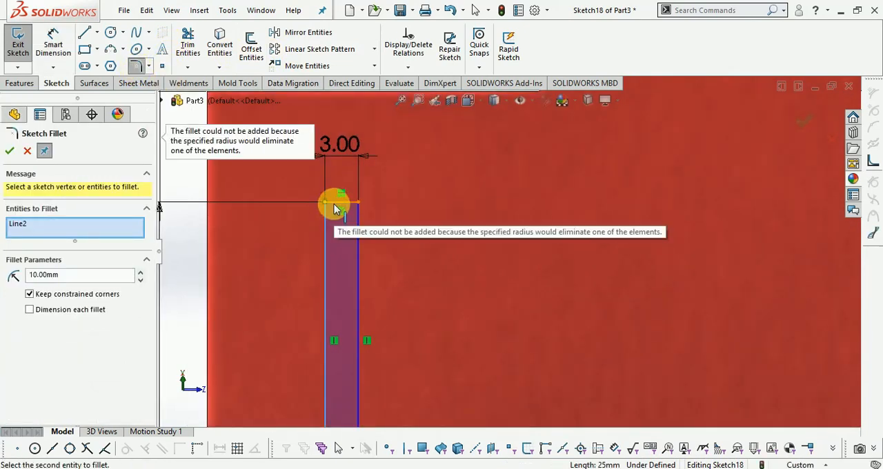
pyautogui.doubleClick(81, 276)
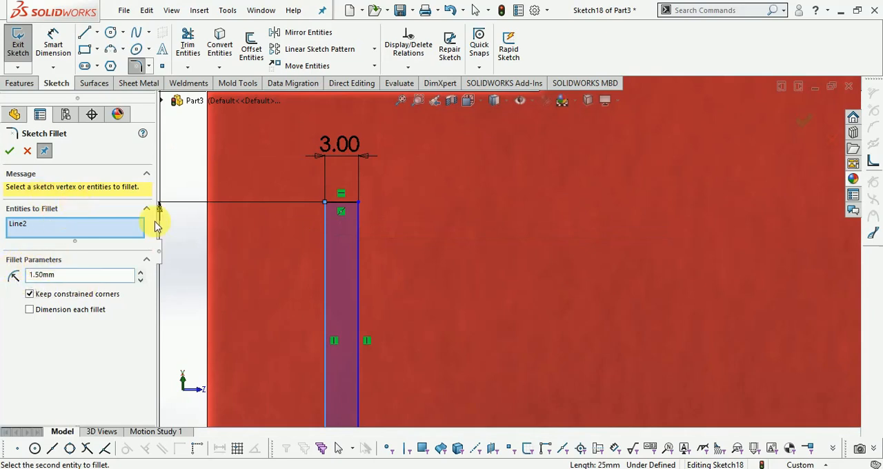
pyautogui.click(341, 206)
pyautogui.click(475, 253)
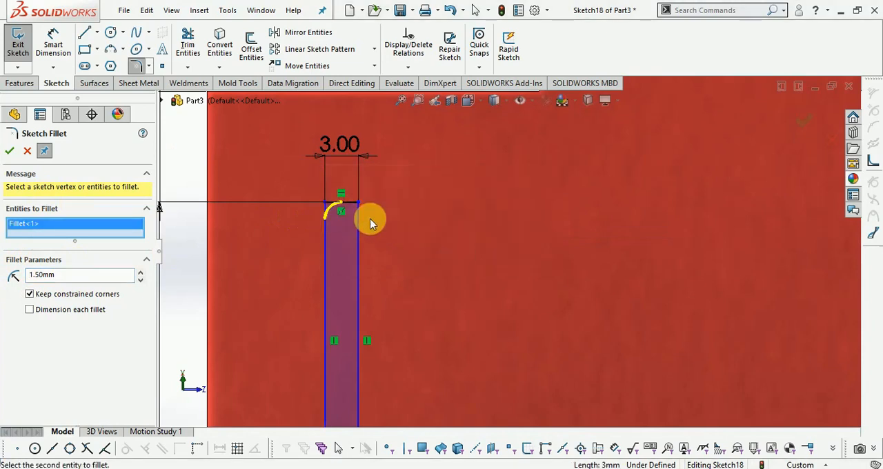
# - Set the sketch fillet radius to 1.499 mm and round the rectangle's other upper corner, accepting the relation change
pyautogui.click(358, 220)
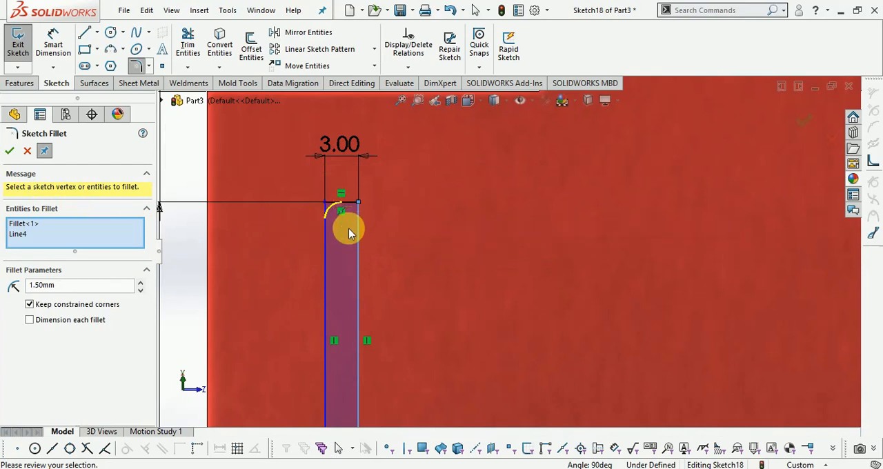
pyautogui.scroll(2, 391, 230)
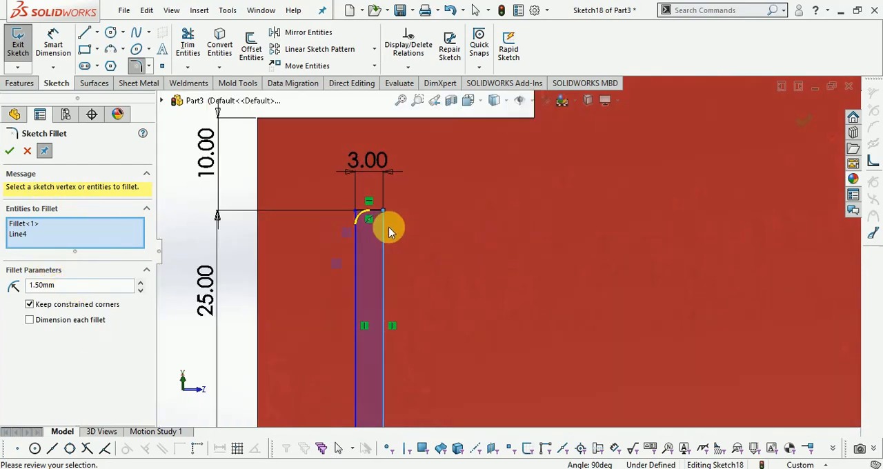
pyautogui.scroll(-2, 414, 265)
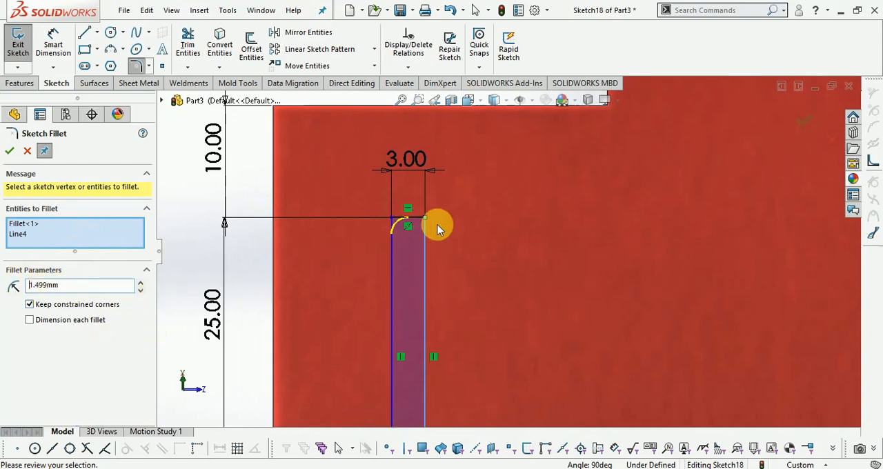
pyautogui.scroll(-2, 433, 226)
pyautogui.click(414, 218)
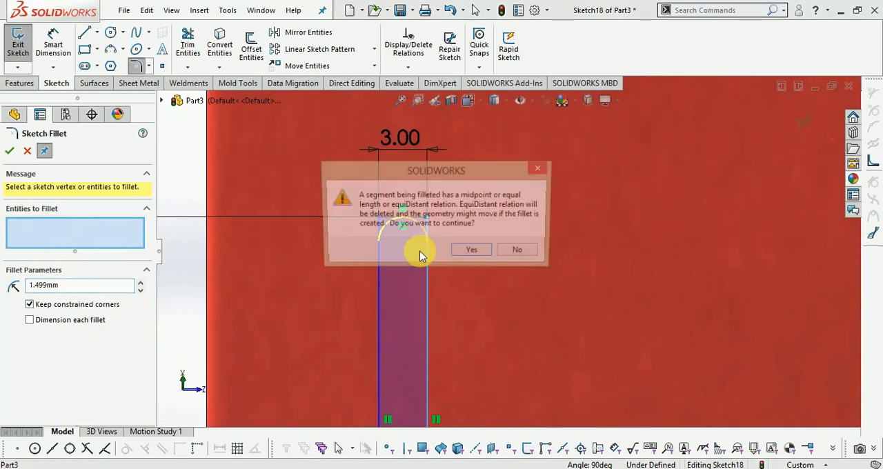
pyautogui.click(475, 252)
pyautogui.scroll(4, 355, 161)
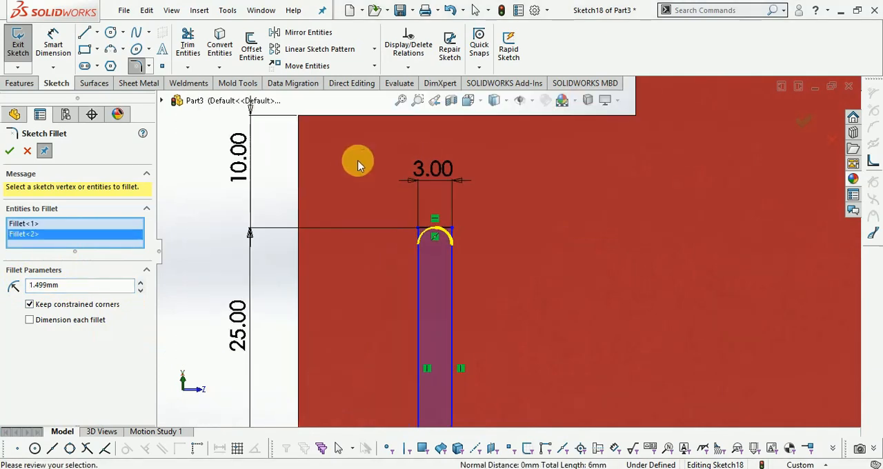
# - Round both lower corners of the rectangle with the same 1.499 mm fillet, apply the fillets and exit the sketch
pyautogui.scroll(-5, 292, 301)
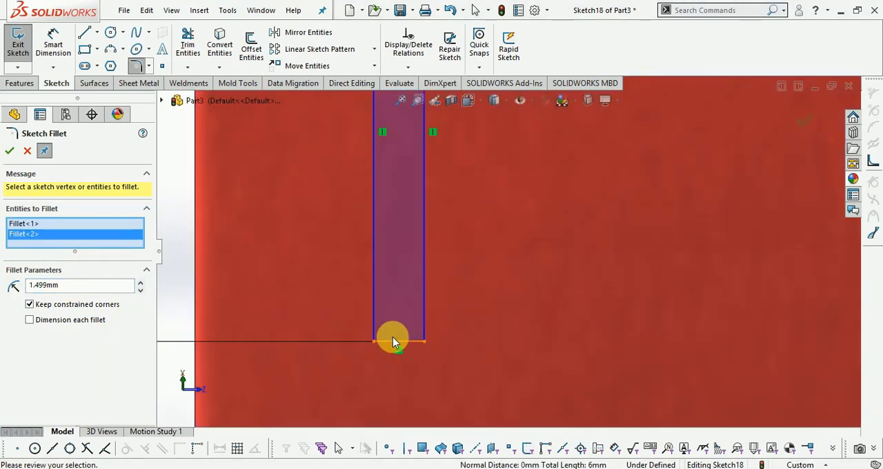
pyautogui.click(373, 322)
pyautogui.click(373, 322)
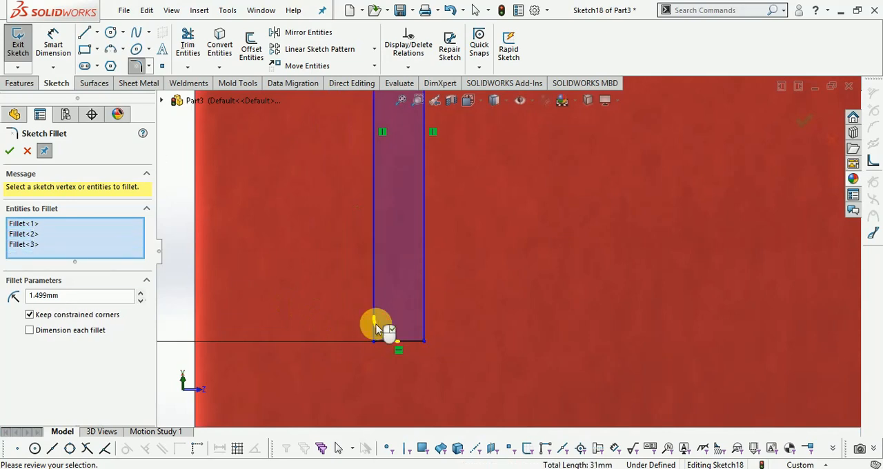
pyautogui.click(423, 334)
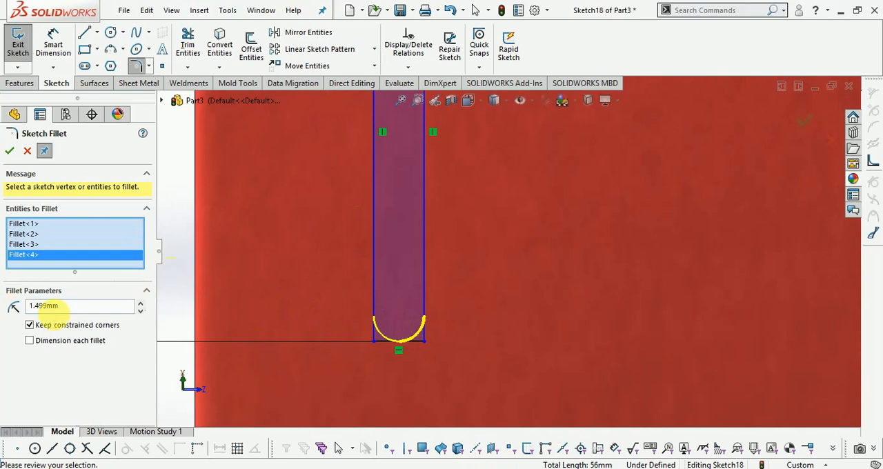
pyautogui.click(9, 151)
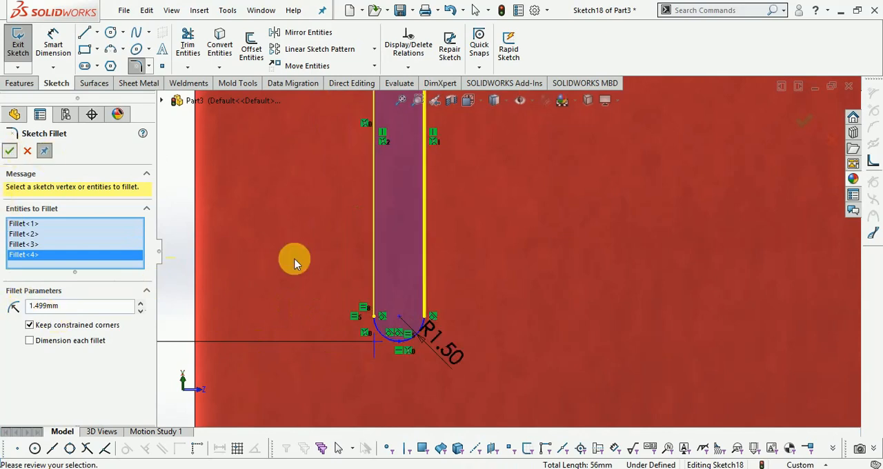
pyautogui.scroll(2, 382, 379)
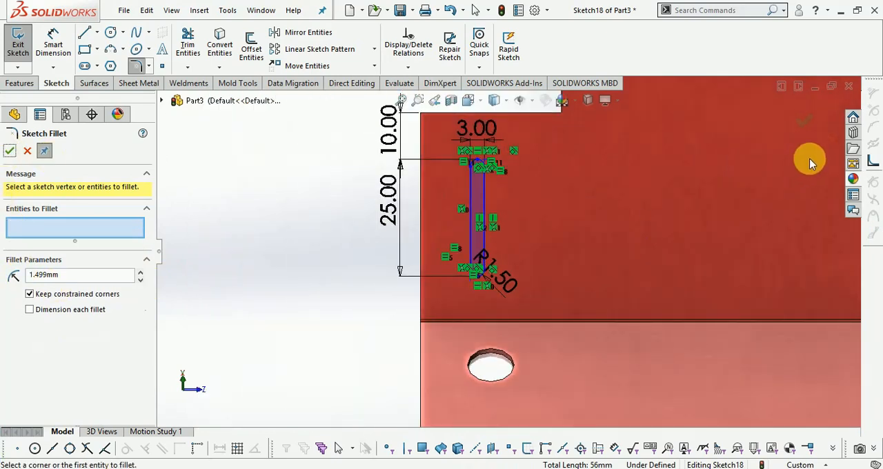
pyautogui.click(804, 126)
pyautogui.click(806, 124)
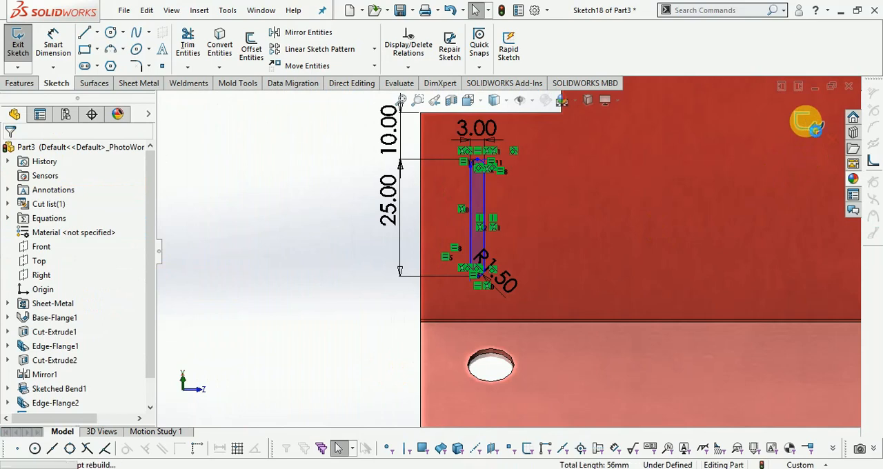
# - Cut the slot sketch through the flange with a blind Extruded Cut, keeping it a normal cut
pyautogui.click(140, 83)
pyautogui.click(417, 42)
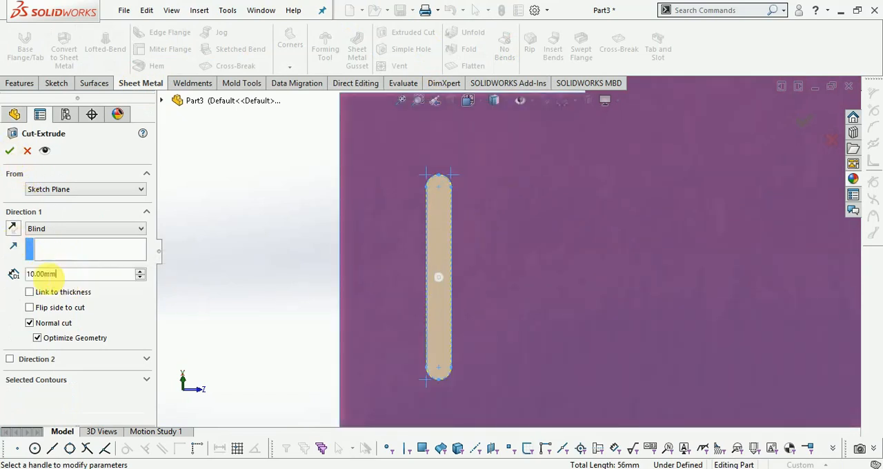
pyautogui.write('20')
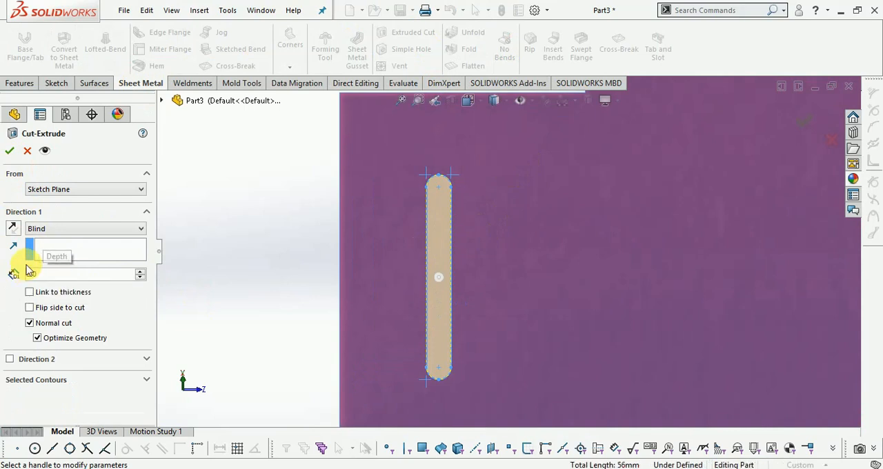
pyautogui.press('Return')
pyautogui.click(9, 150)
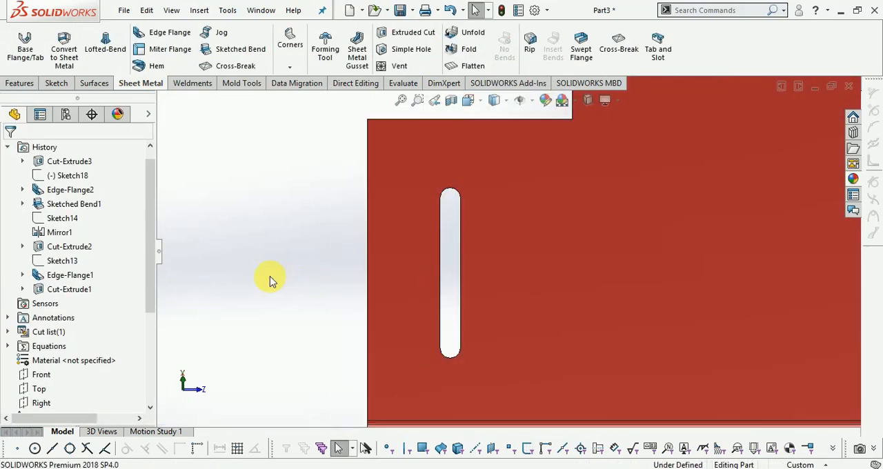
# - Start a Linear Pattern with the bend edge between the slotted flange and the base plate as Direction 1
pyautogui.scroll(-5, 562, 294)
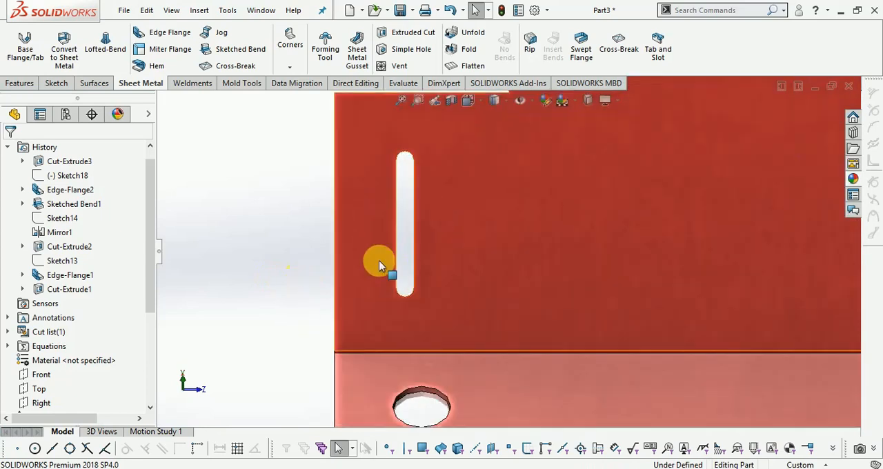
pyautogui.scroll(3, 351, 266)
pyautogui.moveTo(347, 264); pyautogui.dragTo(308, 286, button='right')
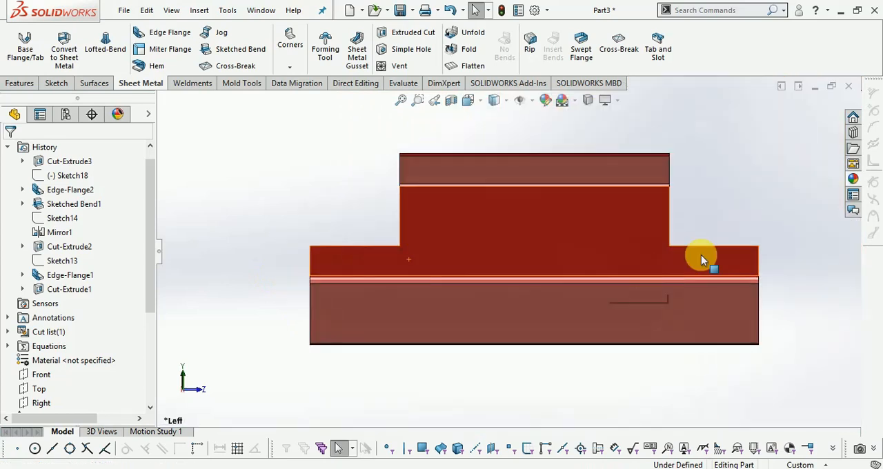
pyautogui.rightClick(789, 310)
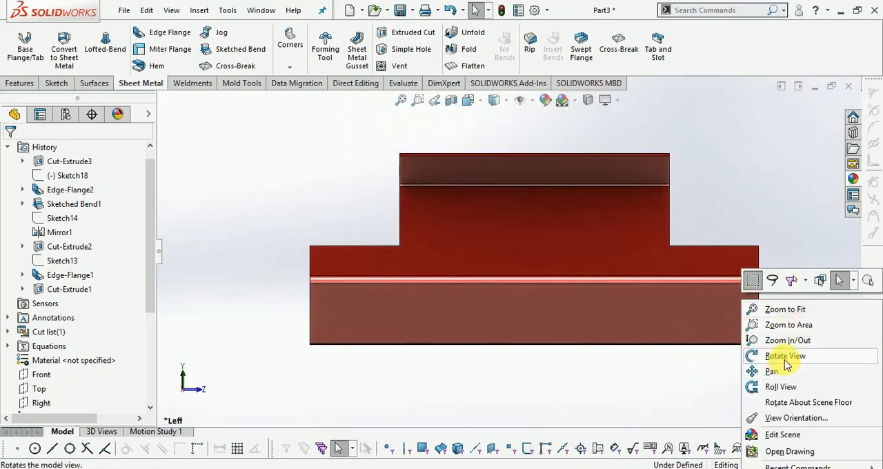
pyautogui.click(779, 355)
pyautogui.moveTo(430, 410); pyautogui.dragTo(477, 428)
pyautogui.scroll(-3, 309, 286)
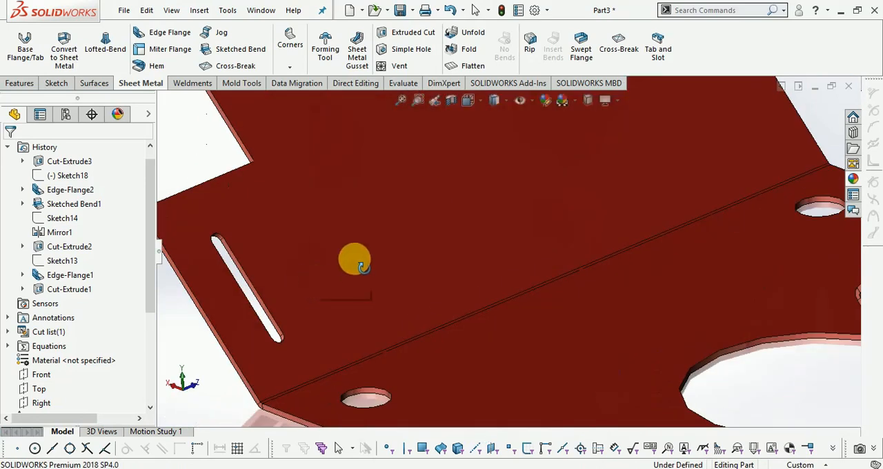
pyautogui.click(20, 83)
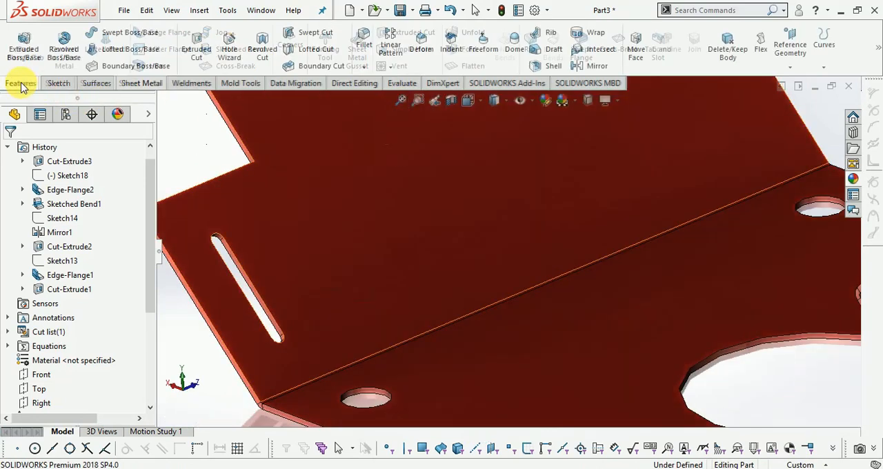
pyautogui.click(392, 67)
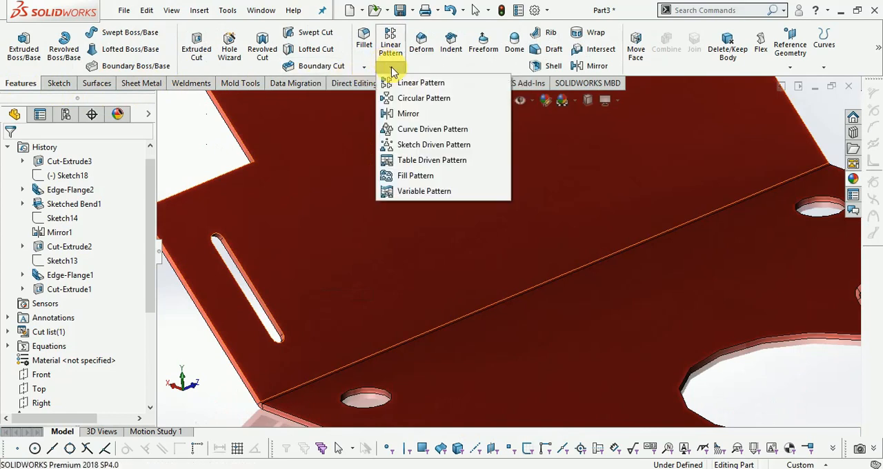
pyautogui.click(406, 83)
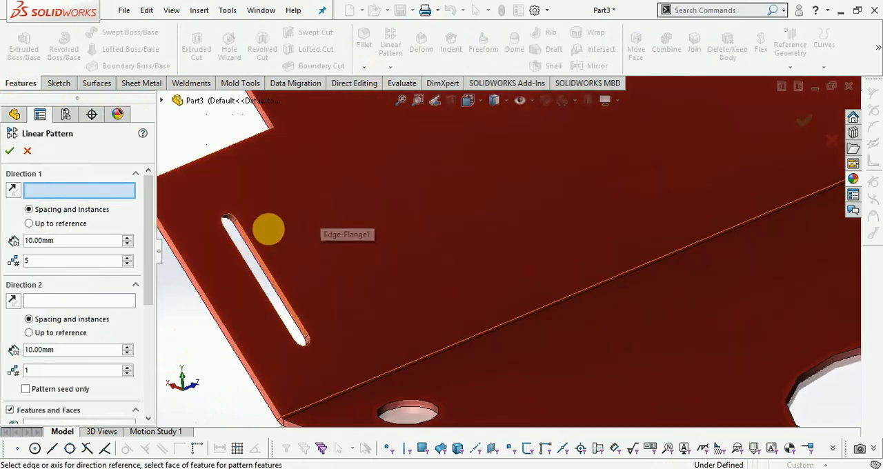
pyautogui.click(326, 403)
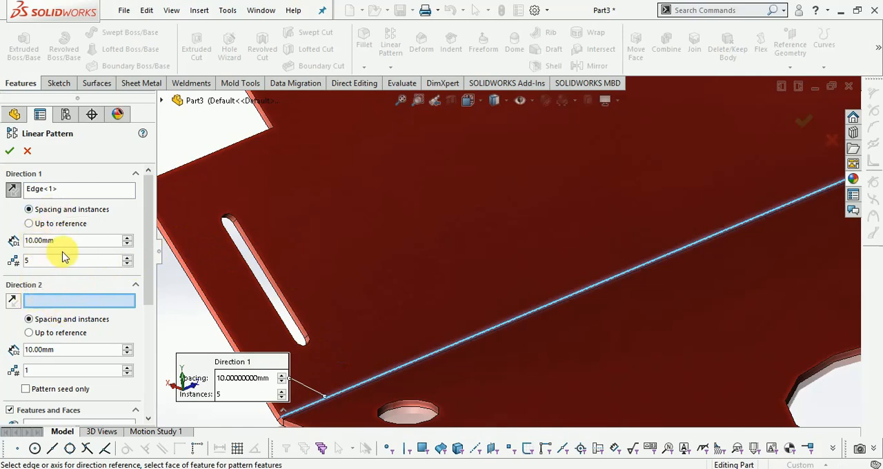
# - Choose the slot cut Cut-Extrude3 as the feature to repeat in the Linear Pattern
pyautogui.doubleClick(36, 241)
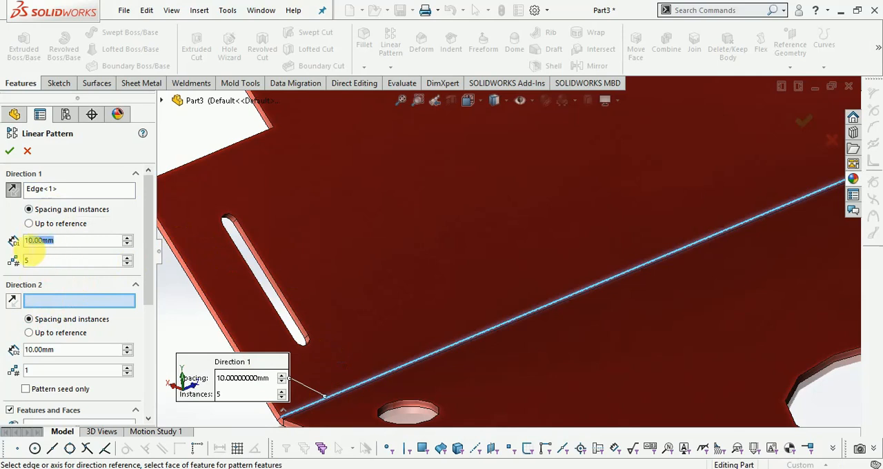
pyautogui.scroll(5, 337, 383)
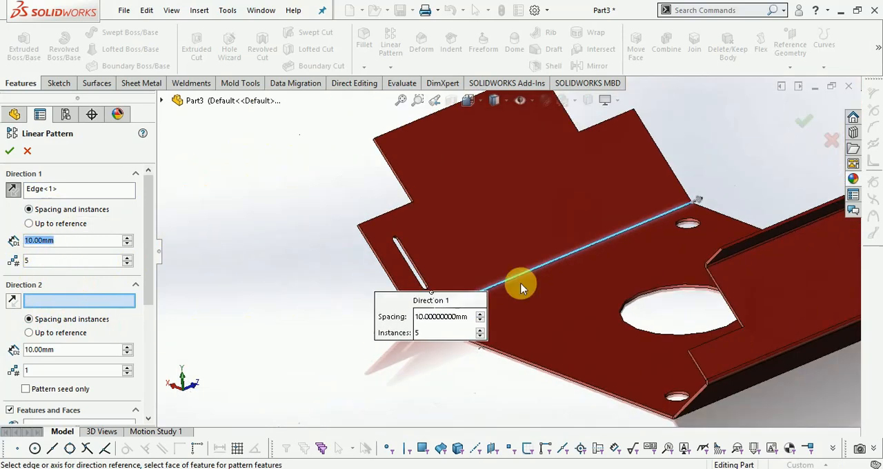
pyautogui.scroll(-1, 572, 217)
pyautogui.scroll(-1, 571, 217)
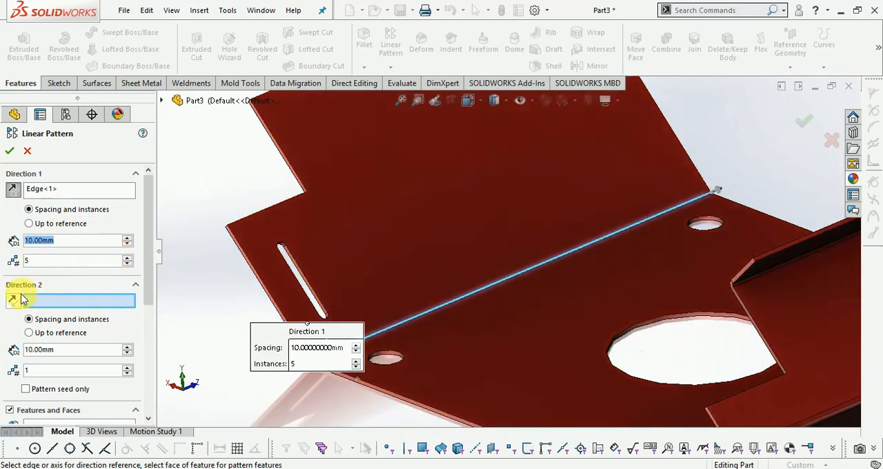
pyautogui.moveTo(151, 275); pyautogui.dragTo(135, 351)
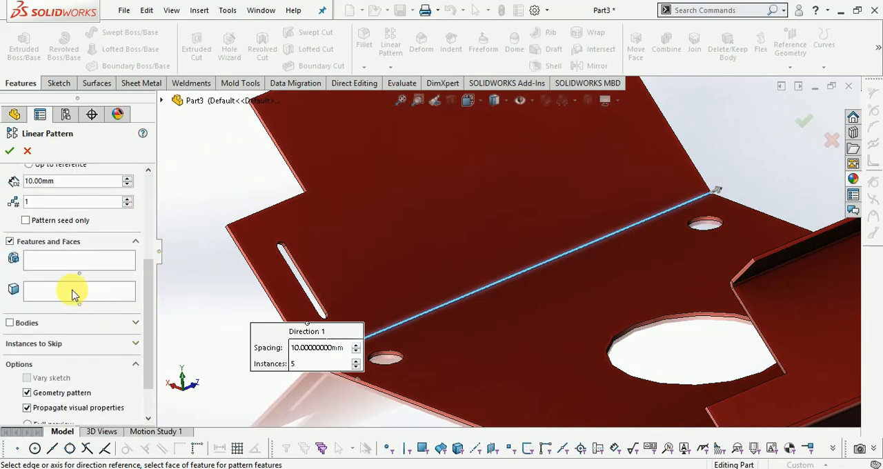
pyautogui.click(75, 293)
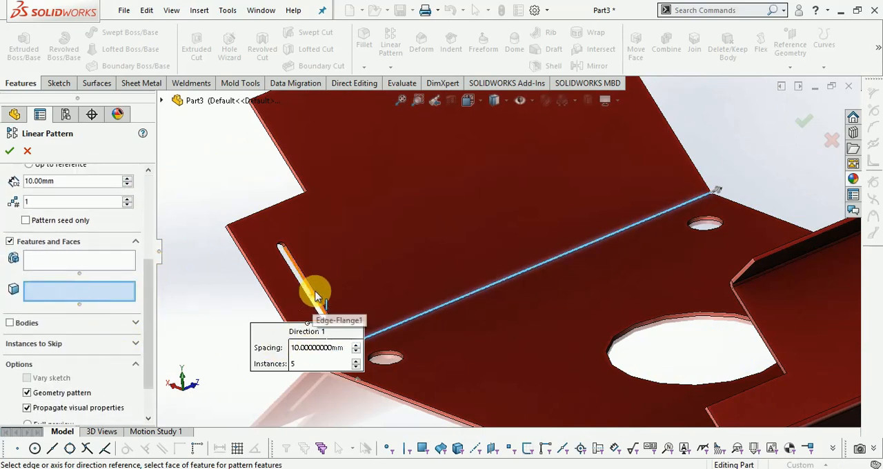
pyautogui.scroll(3, 315, 296)
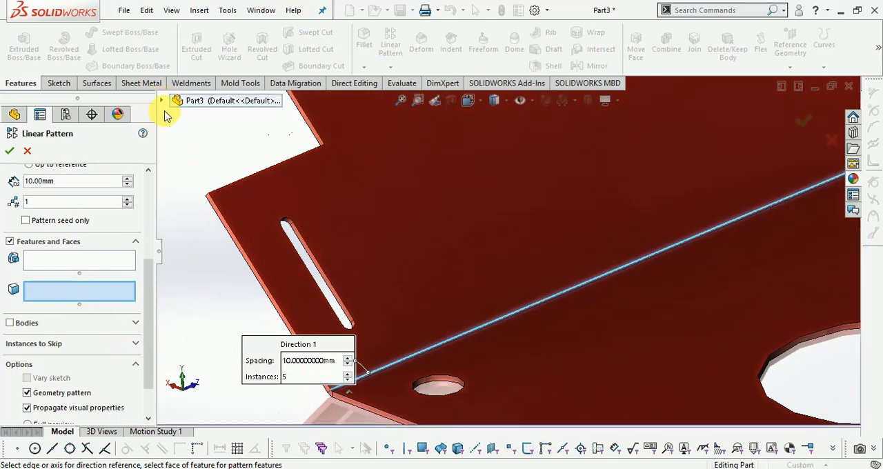
pyautogui.click(163, 101)
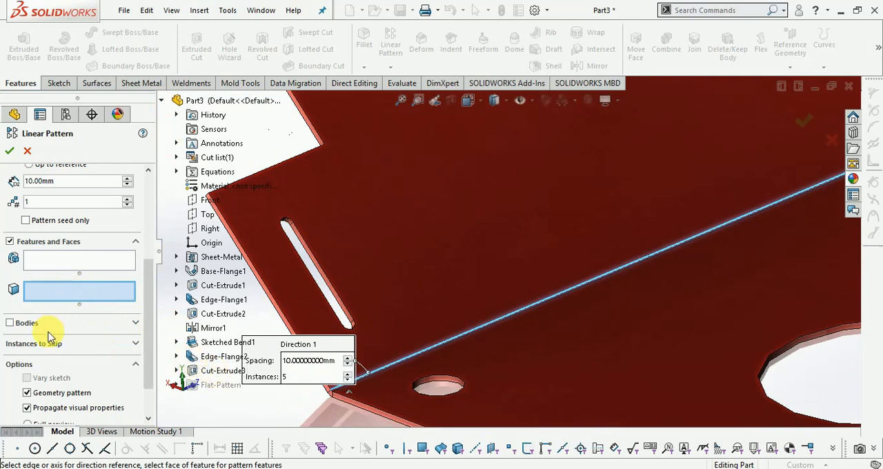
pyautogui.click(42, 261)
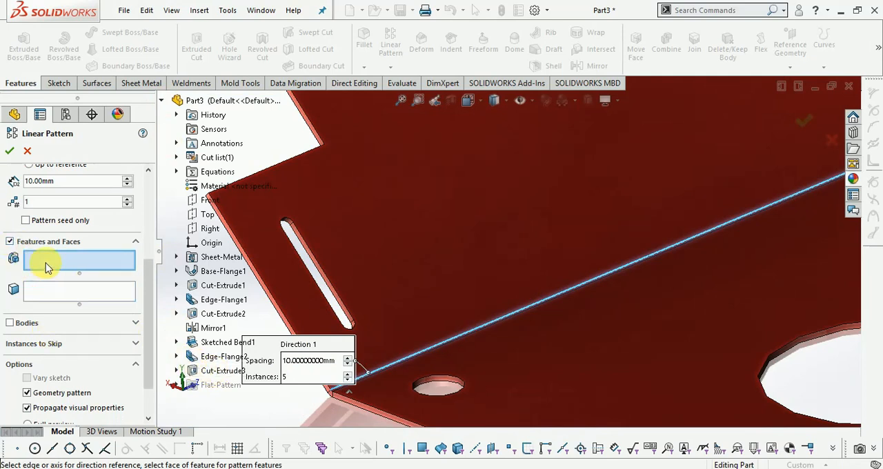
pyautogui.click(219, 373)
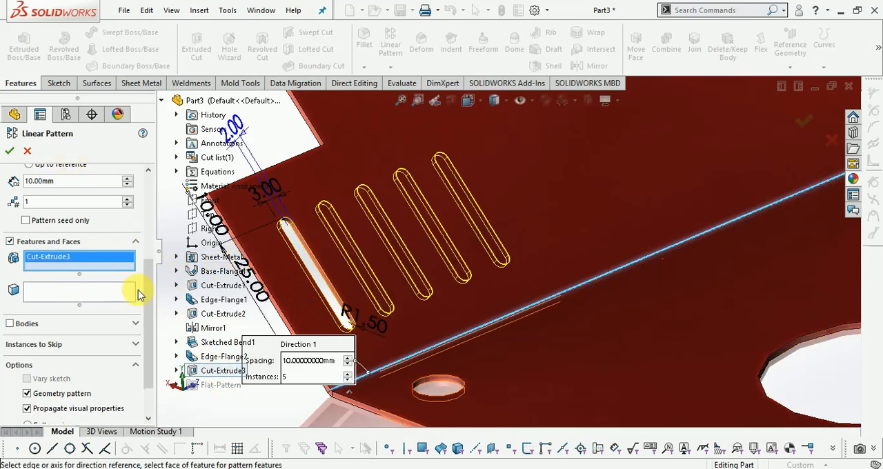
# - Set the Direction 1 spacing of the slot pattern to 6 mm
pyautogui.moveTo(148, 292); pyautogui.dragTo(154, 178)
pyautogui.doubleClick(35, 241)
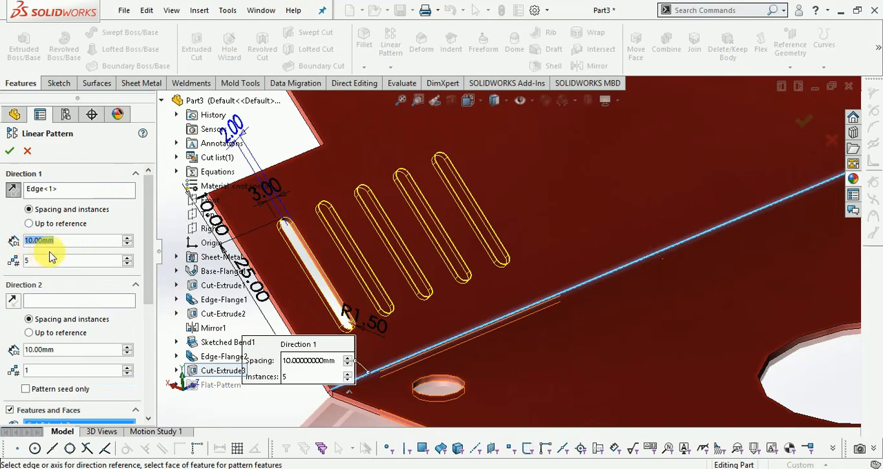
pyautogui.write('6')
pyautogui.press('Return')
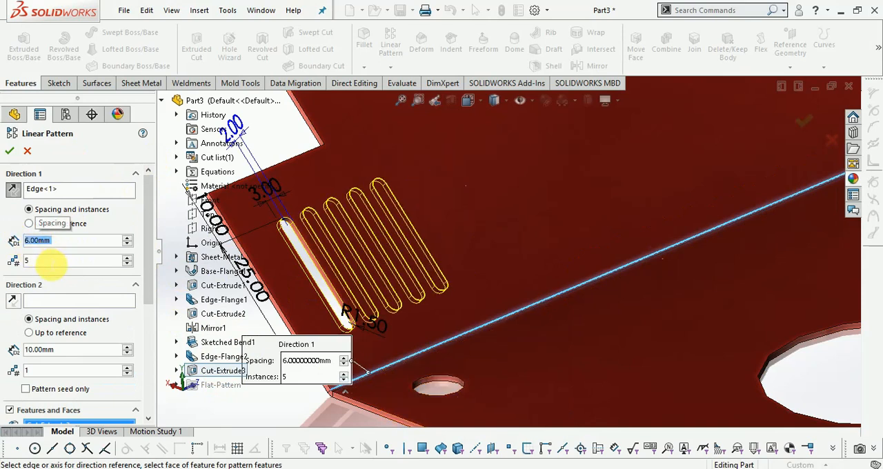
# - Raise the slot pattern to 22 instances along the bend edge and apply the Linear Pattern
pyautogui.click(126, 259)
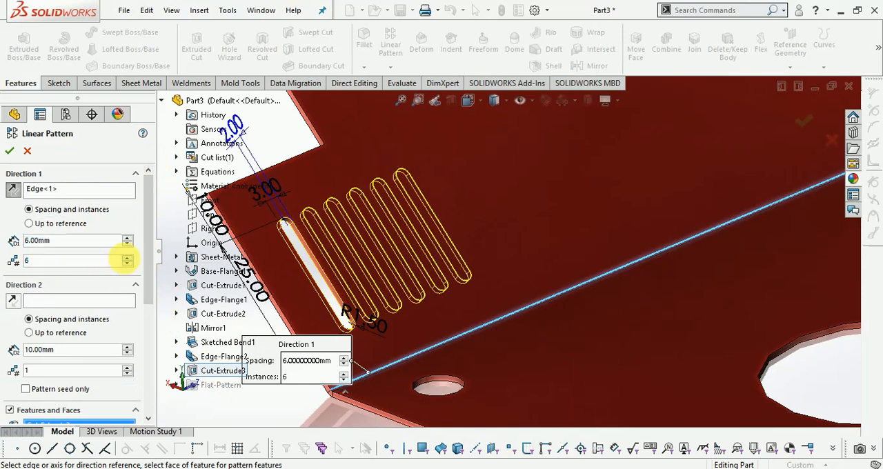
pyautogui.click(126, 260)
pyautogui.scroll(6, 473, 286)
pyautogui.scroll(-3, 605, 180)
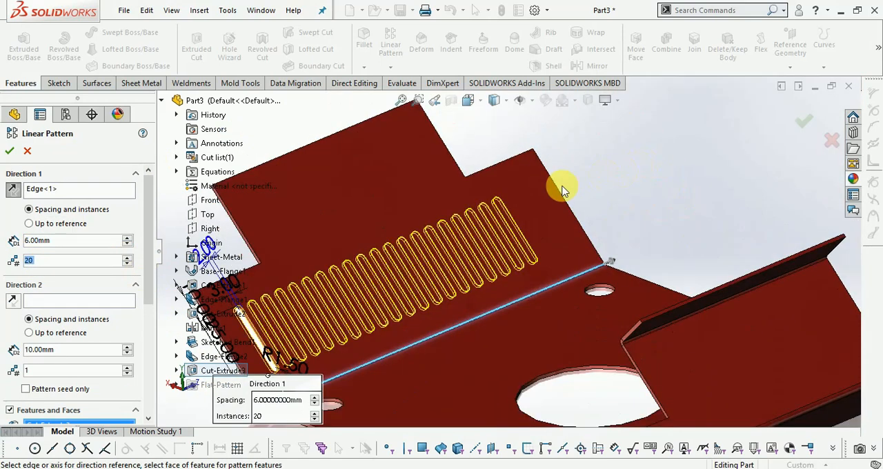
pyautogui.scroll(-2, 536, 192)
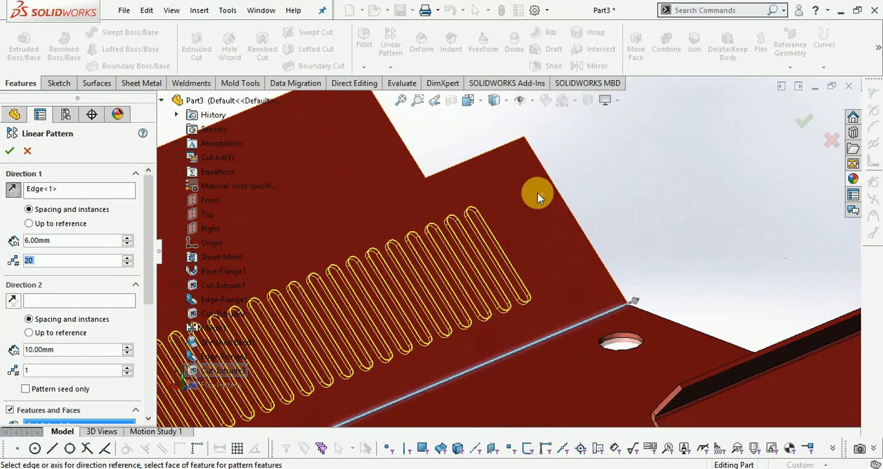
pyautogui.click(128, 259)
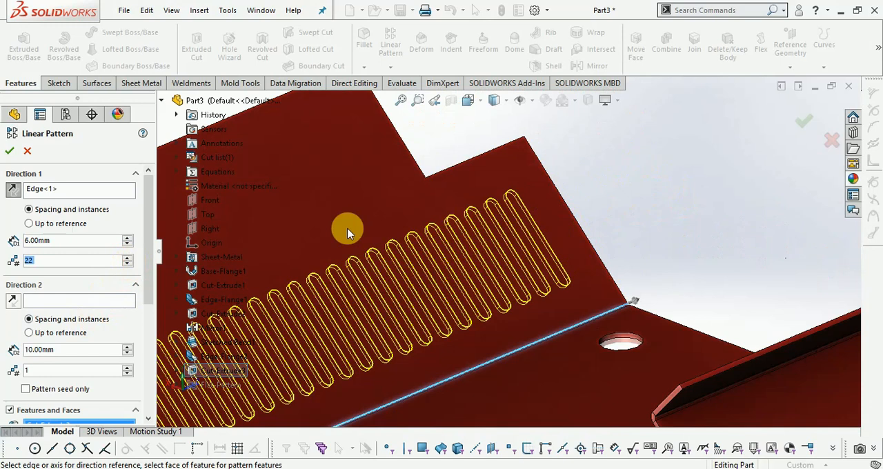
pyautogui.click(804, 123)
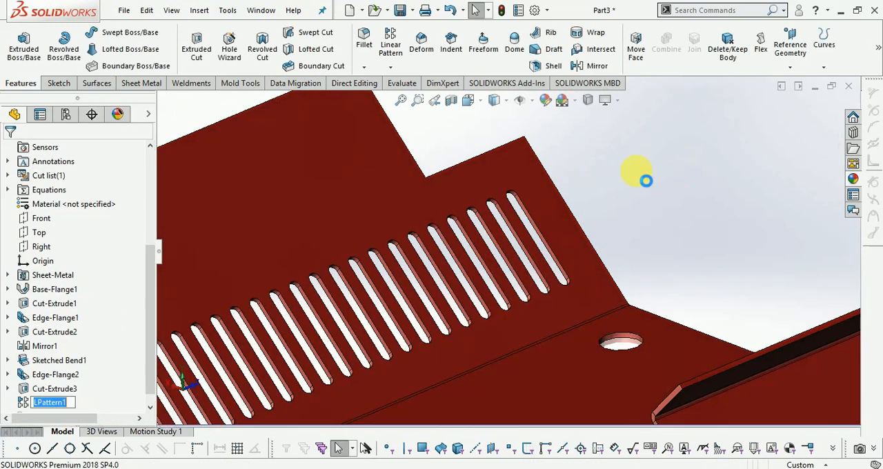
# - Examine the whole sheet metal part in isometric orientation and from several rotated angles, including the slotted flange and the lipped flange
pyautogui.press('f')
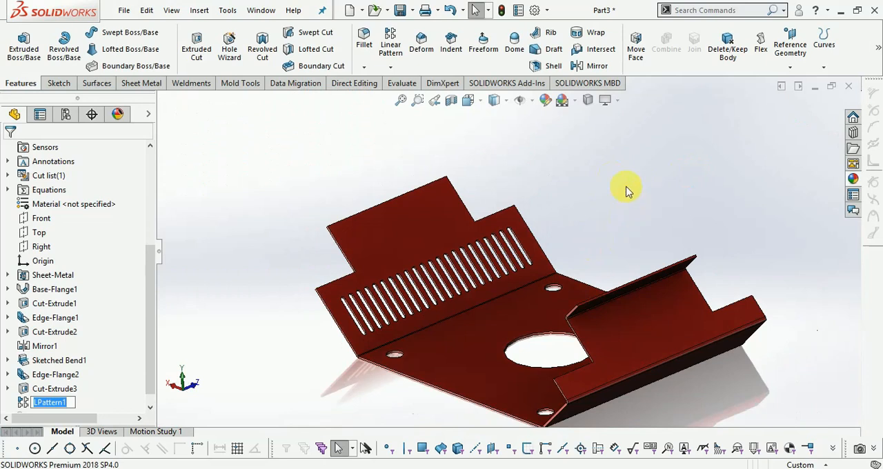
pyautogui.click(477, 104)
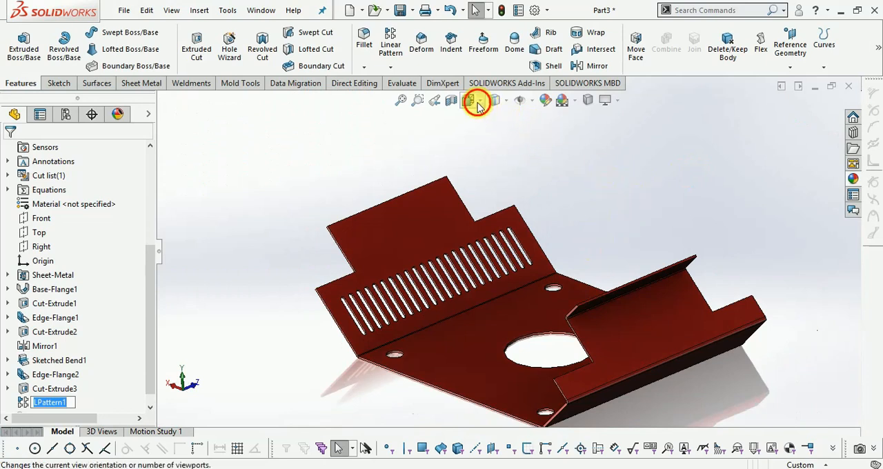
pyautogui.click(482, 105)
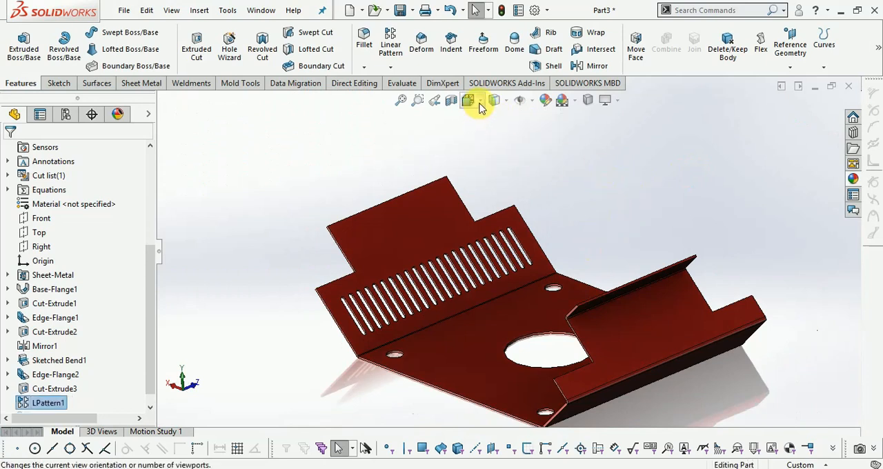
pyautogui.click(481, 105)
pyautogui.click(542, 136)
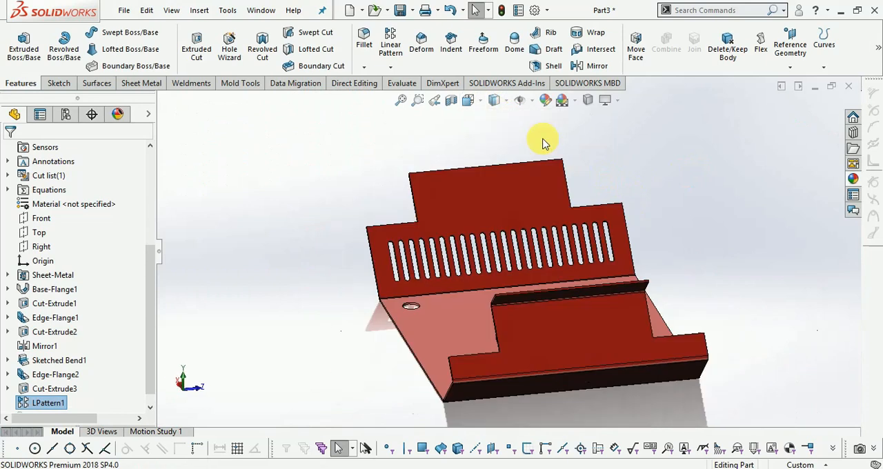
pyautogui.scroll(-2, 566, 244)
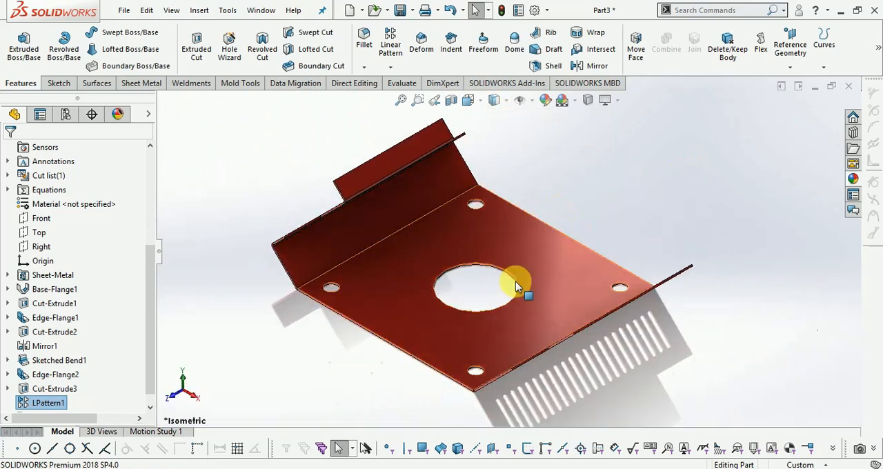
pyautogui.rightClick(403, 365)
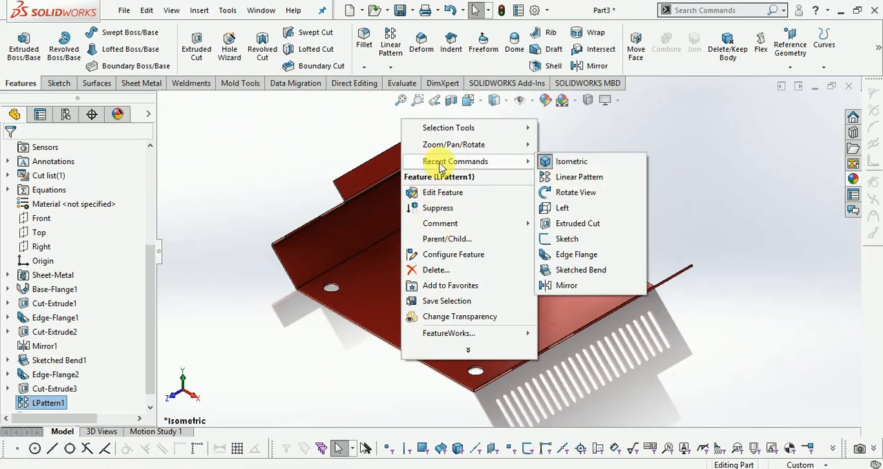
pyautogui.click(724, 151)
pyautogui.rightClick(755, 200)
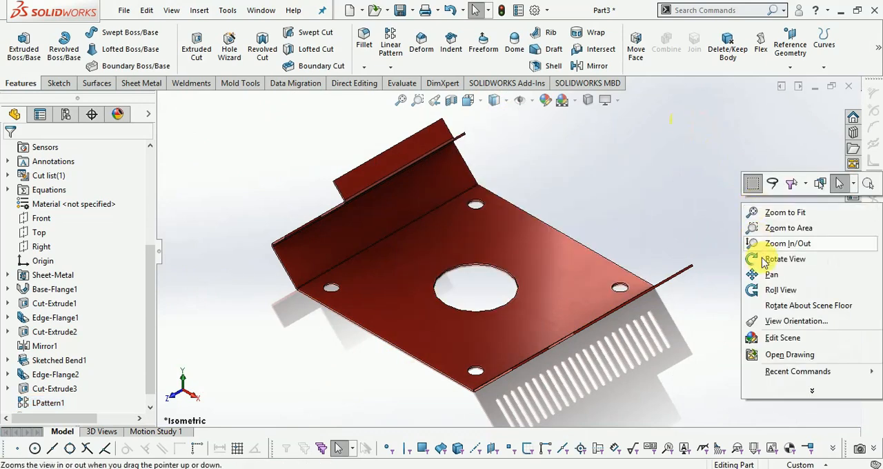
pyautogui.click(775, 261)
pyautogui.moveTo(759, 283); pyautogui.dragTo(662, 246)
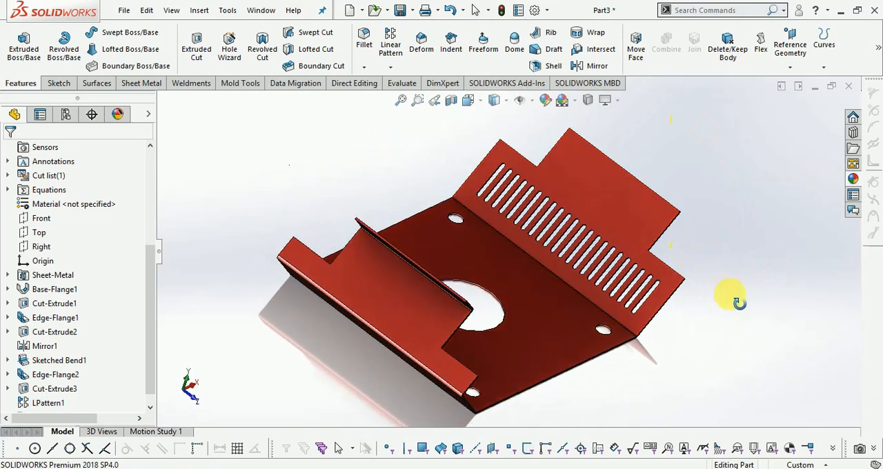
pyautogui.moveTo(692, 332); pyautogui.dragTo(431, 261)
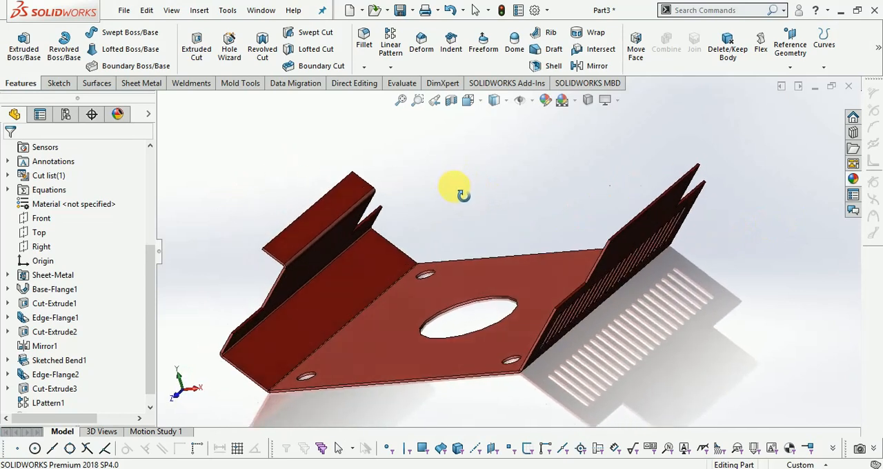